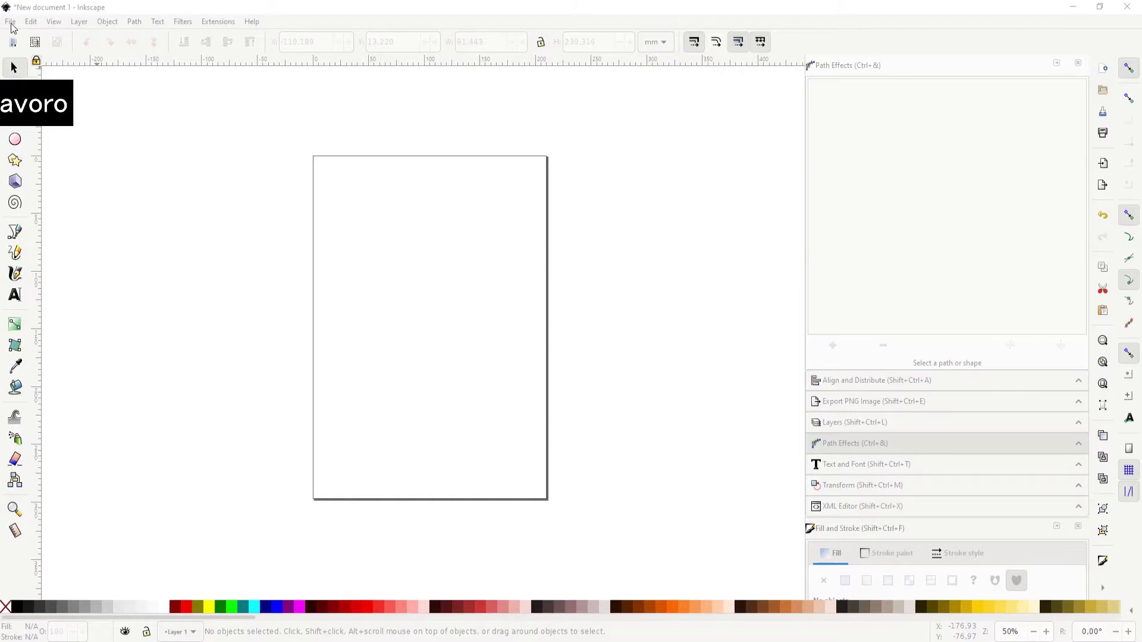
Turn off Show page border in Document Properties so no page outline appears.
left_click(10, 22)
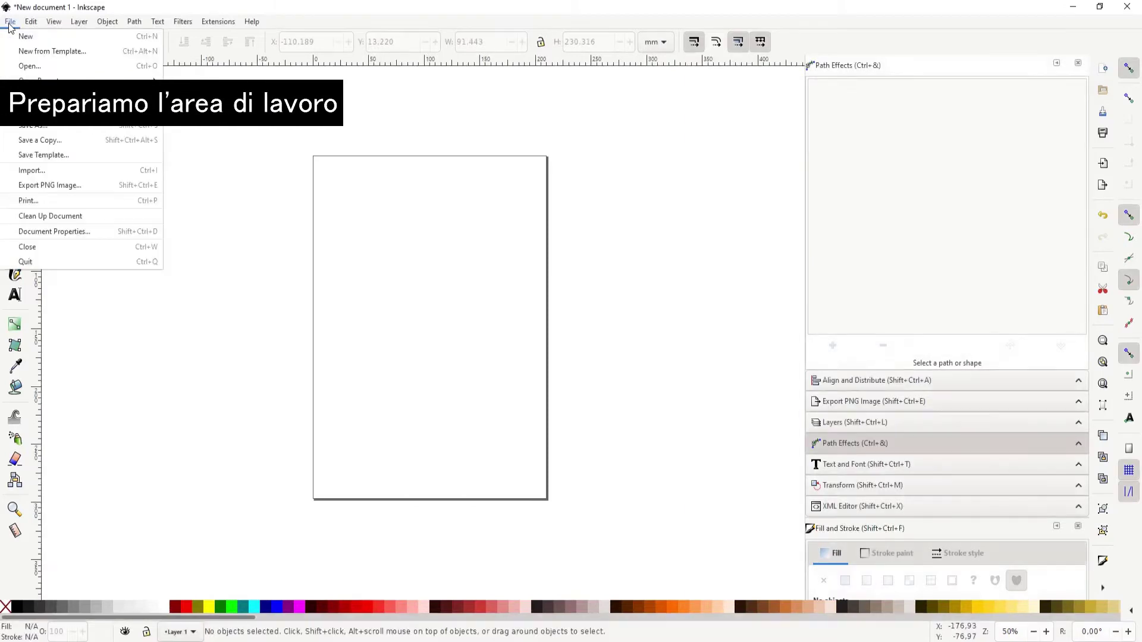
left_click(52, 234)
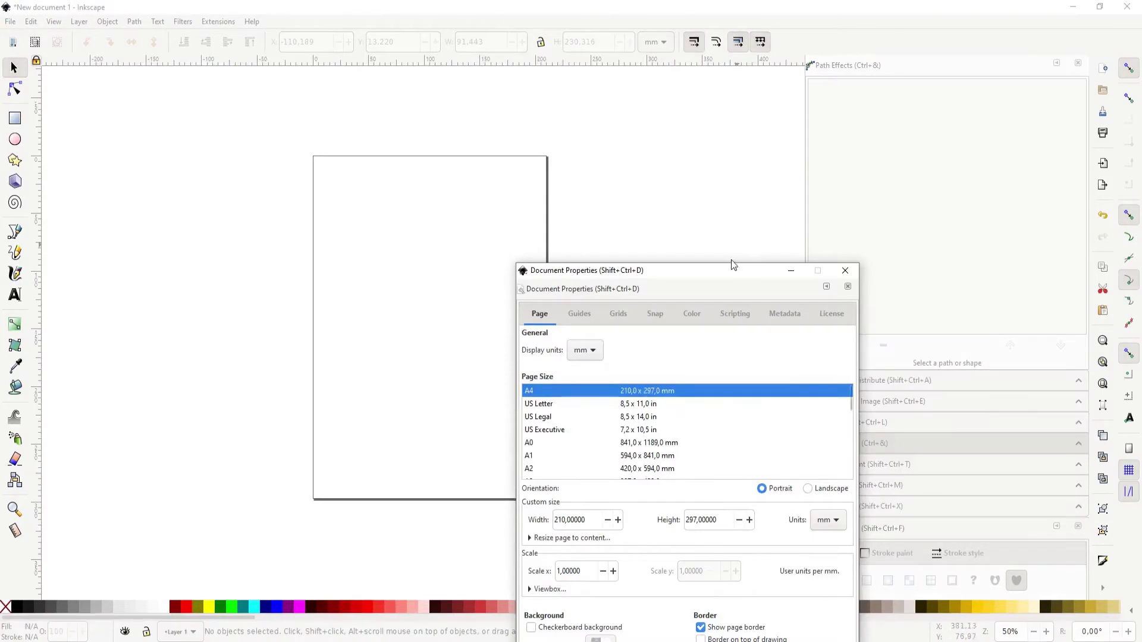
left_click_drag(731, 270, 693, 124)
left_click(662, 481)
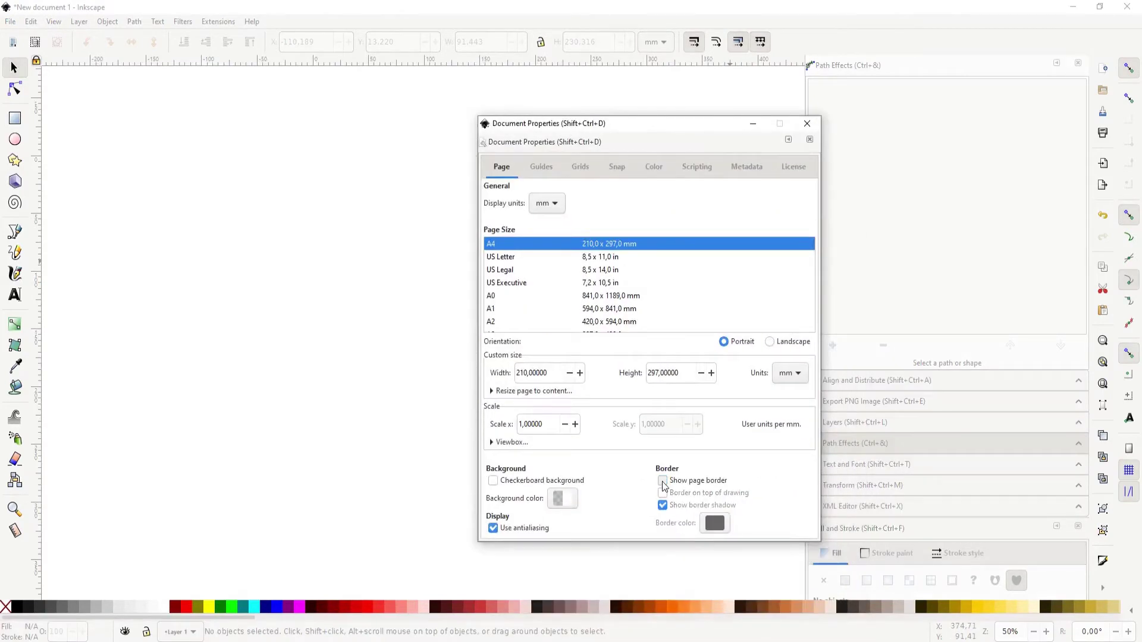
left_click(807, 124)
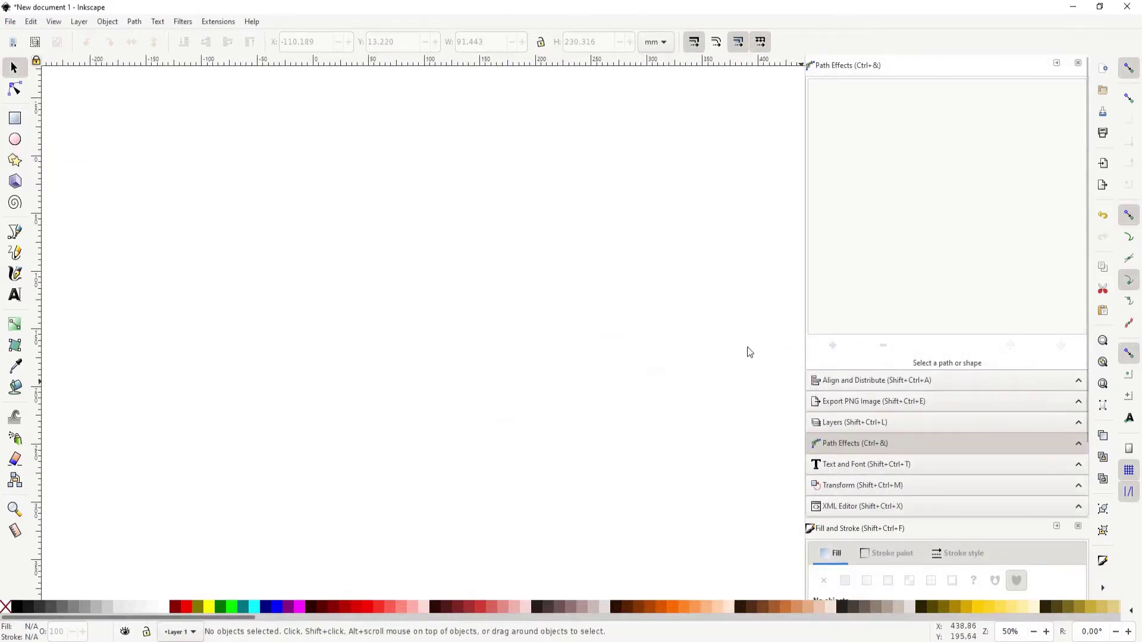
Draw two vertical straight lines side by side with the Pen tool.
left_click(15, 232)
left_click(297, 201)
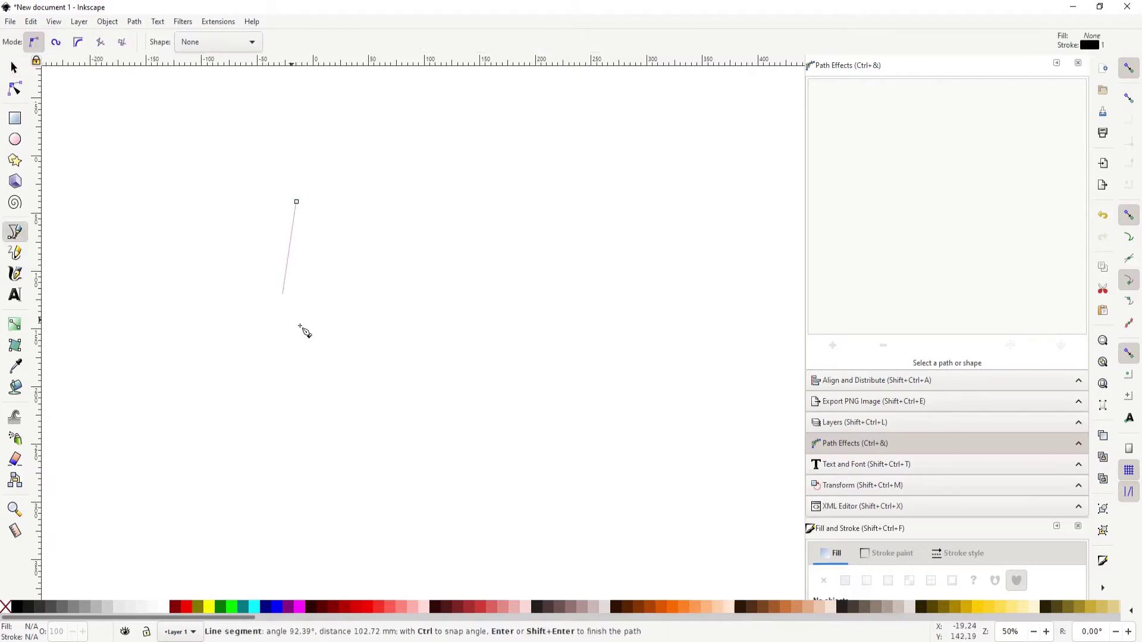
left_click(298, 366)
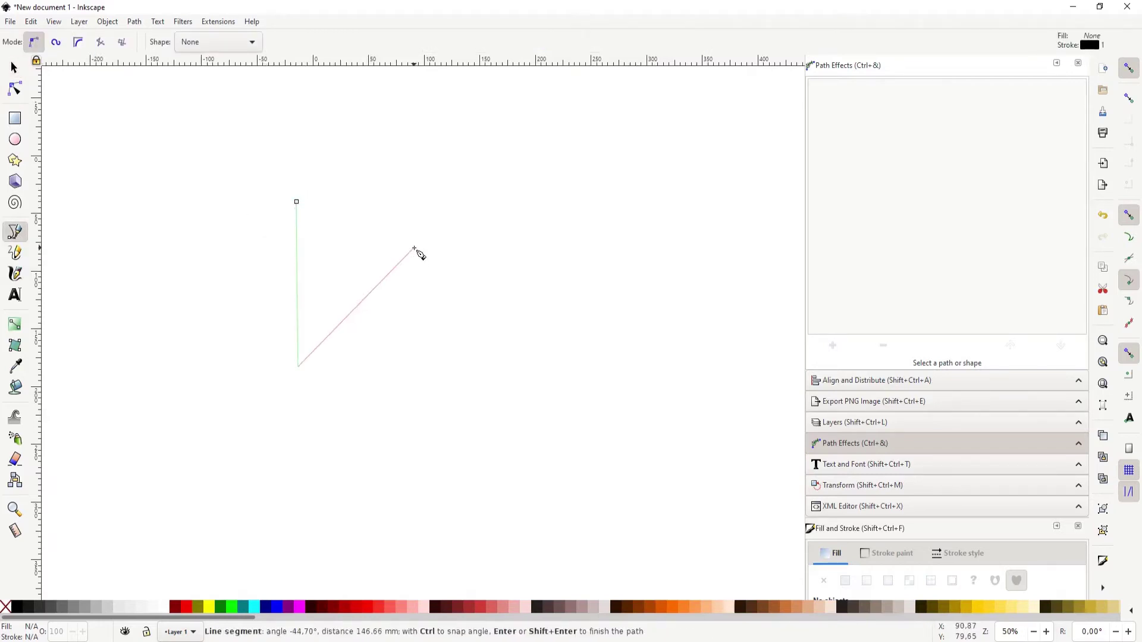
key("s")
key("b")
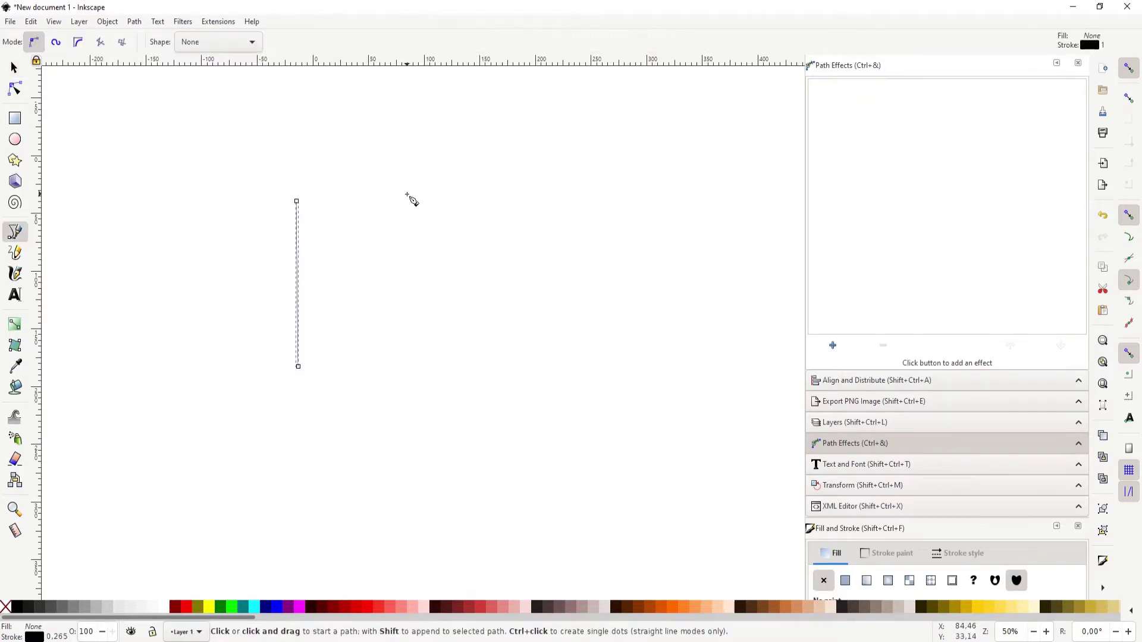
left_click(407, 194)
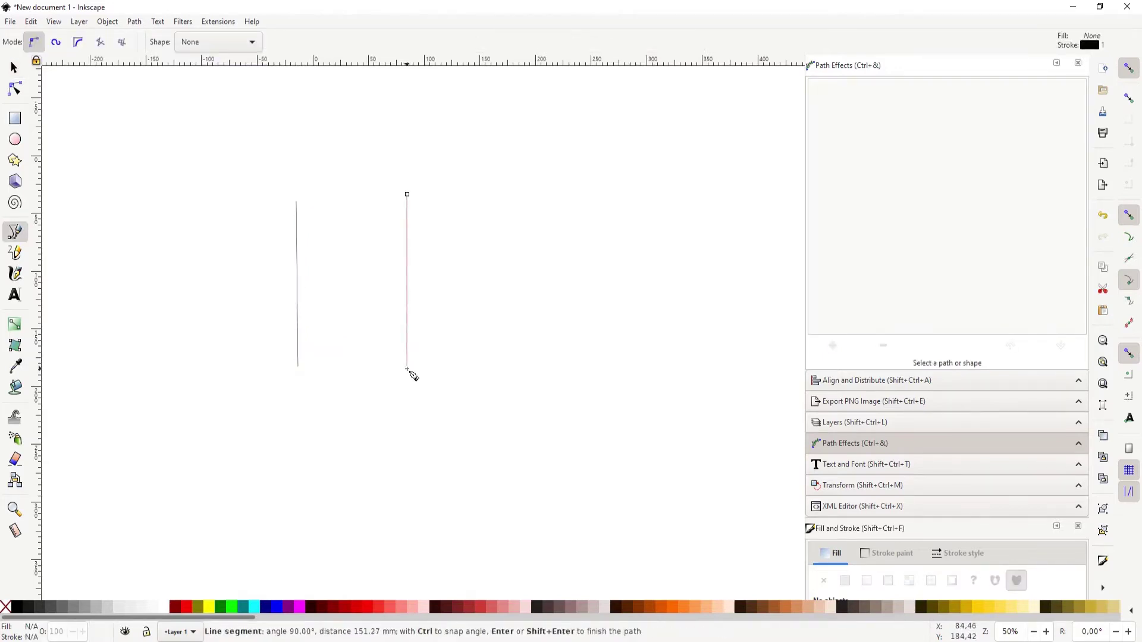
left_click(408, 369)
key("s")
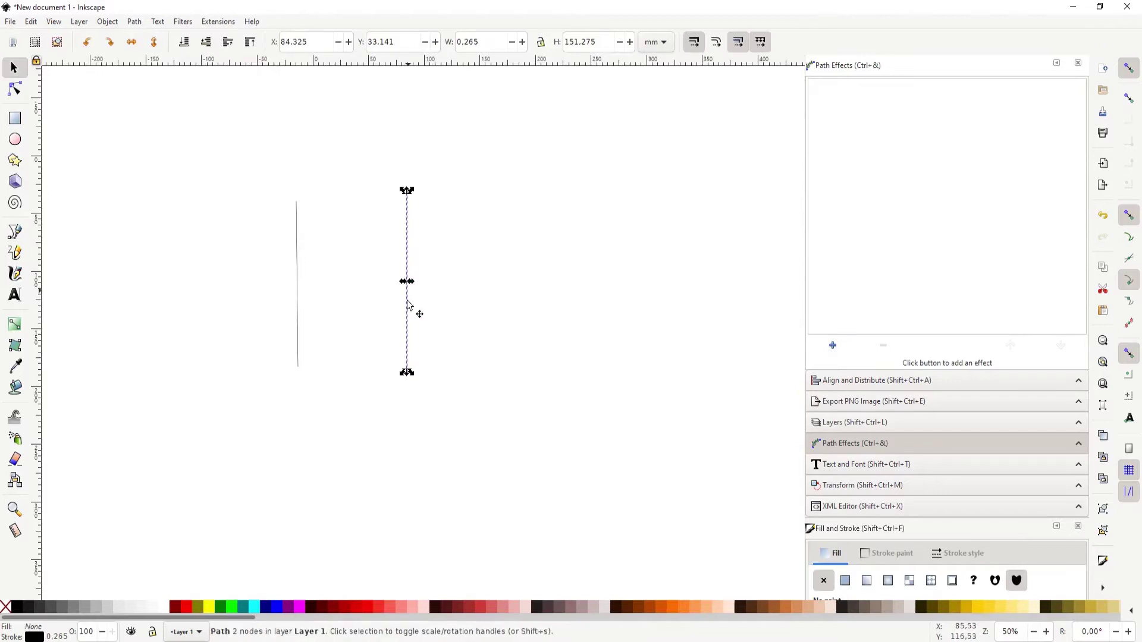
Bend the right line gently and curve the left line so it bulges leftwards.
key("n")
left_click_drag(408, 298, 419, 288)
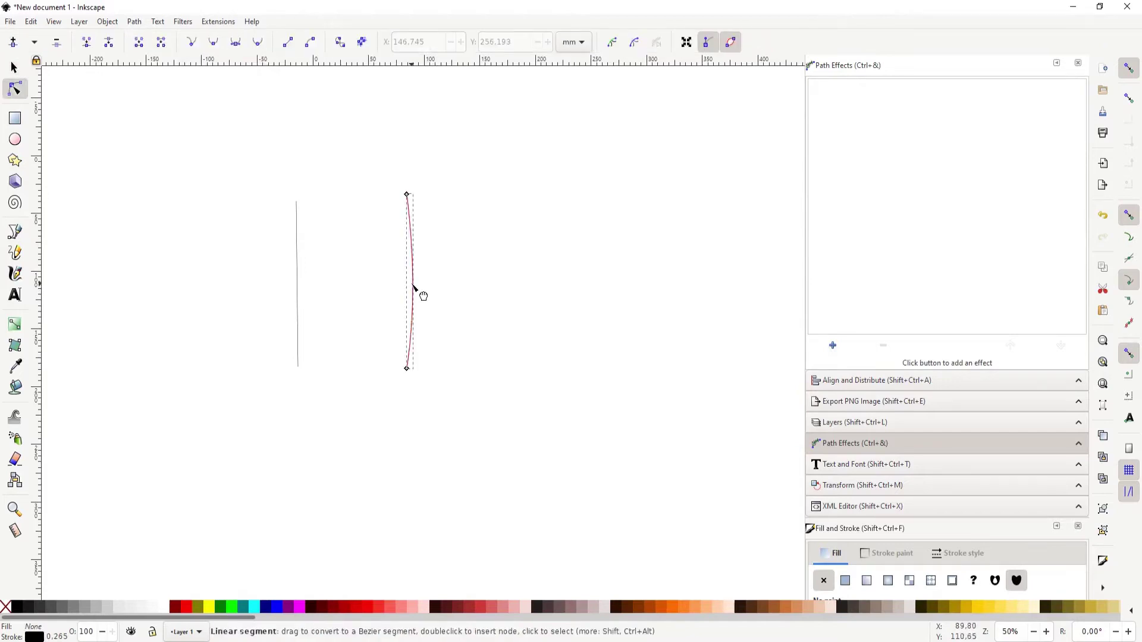
left_click(298, 284)
mouse_move(299, 294)
left_mouse_down()
mouse_move(286, 321)
mouse_move(301, 309)
left_mouse_up()
left_click(298, 366)
left_click_drag(278, 269, 251, 273)
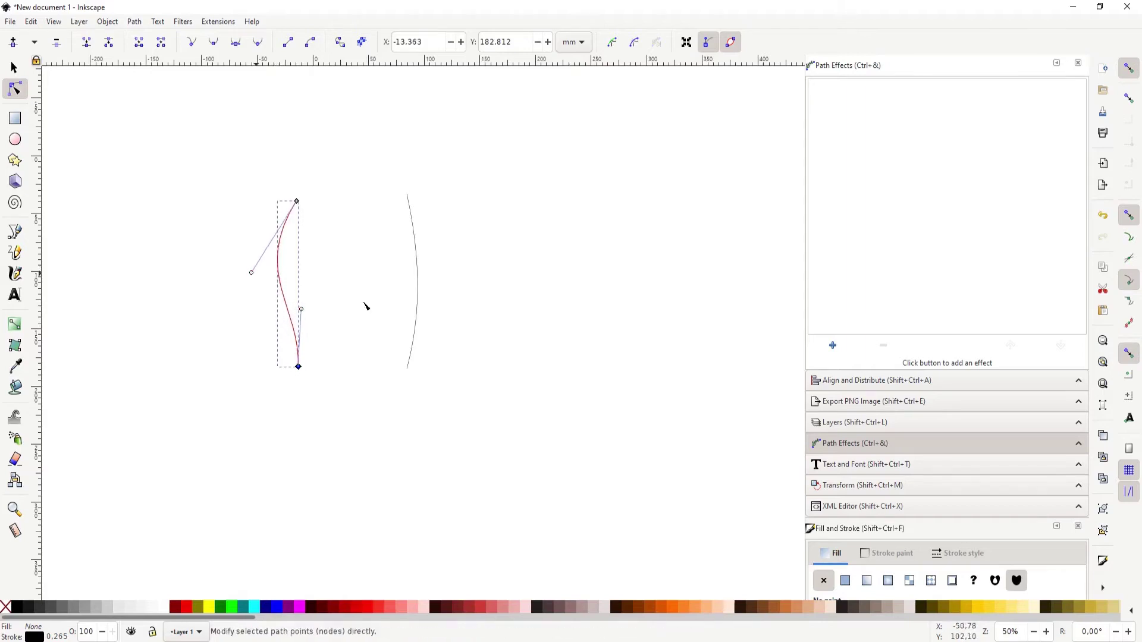
Add the Fill between many path effect to the left curve from the effects gallery.
left_click(833, 346)
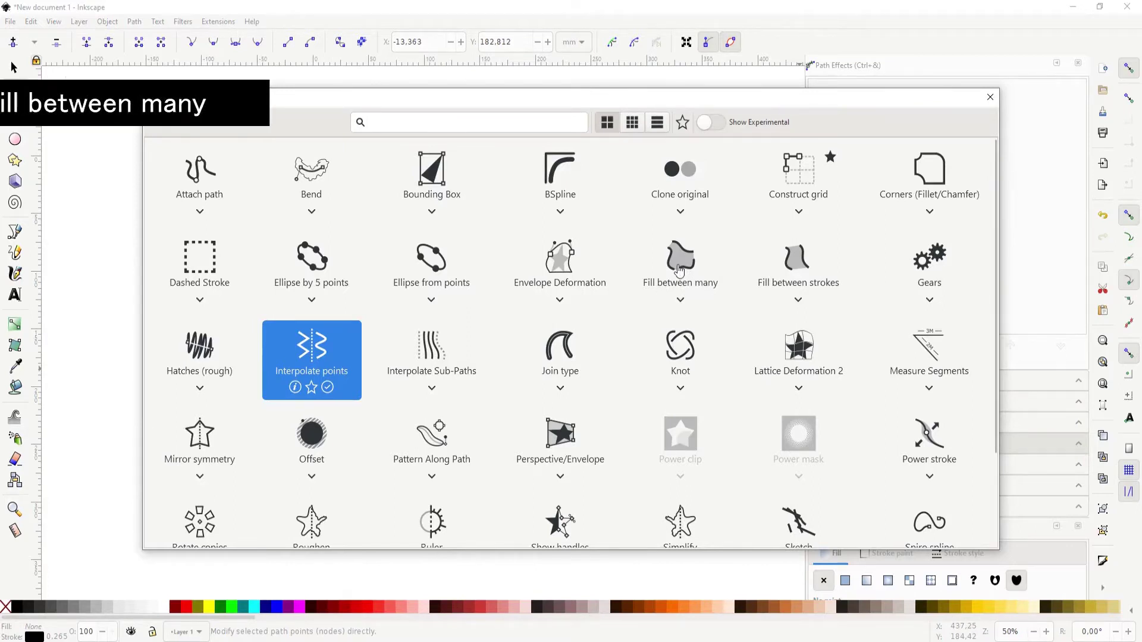
left_click(680, 269)
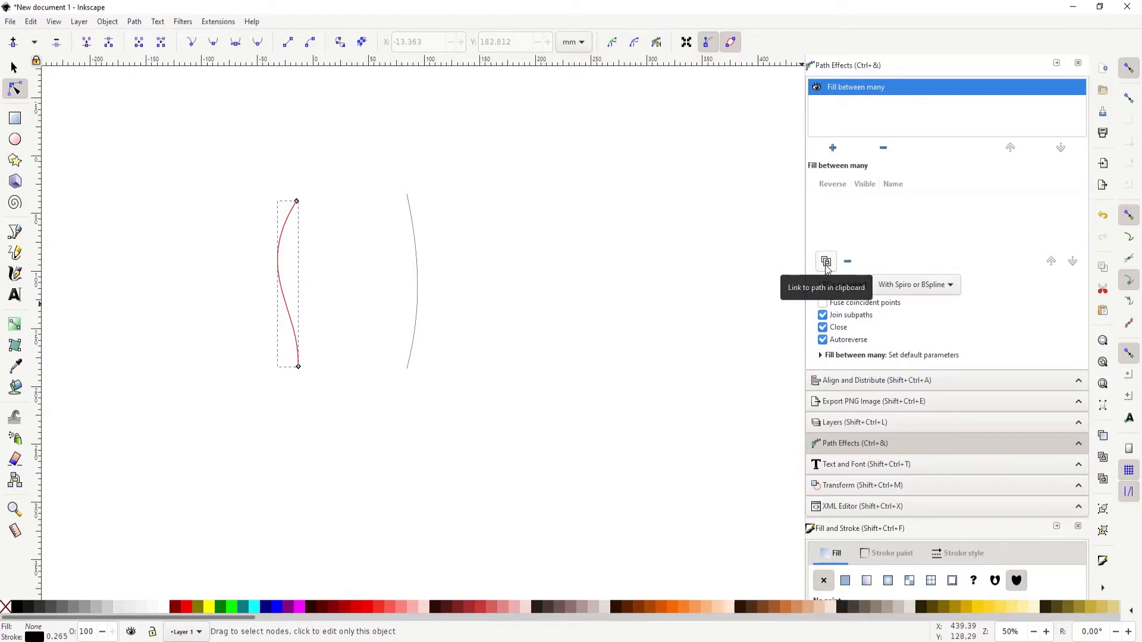
Copy the right curve and link it into the left curve's Fill between many effect.
key("Escape")
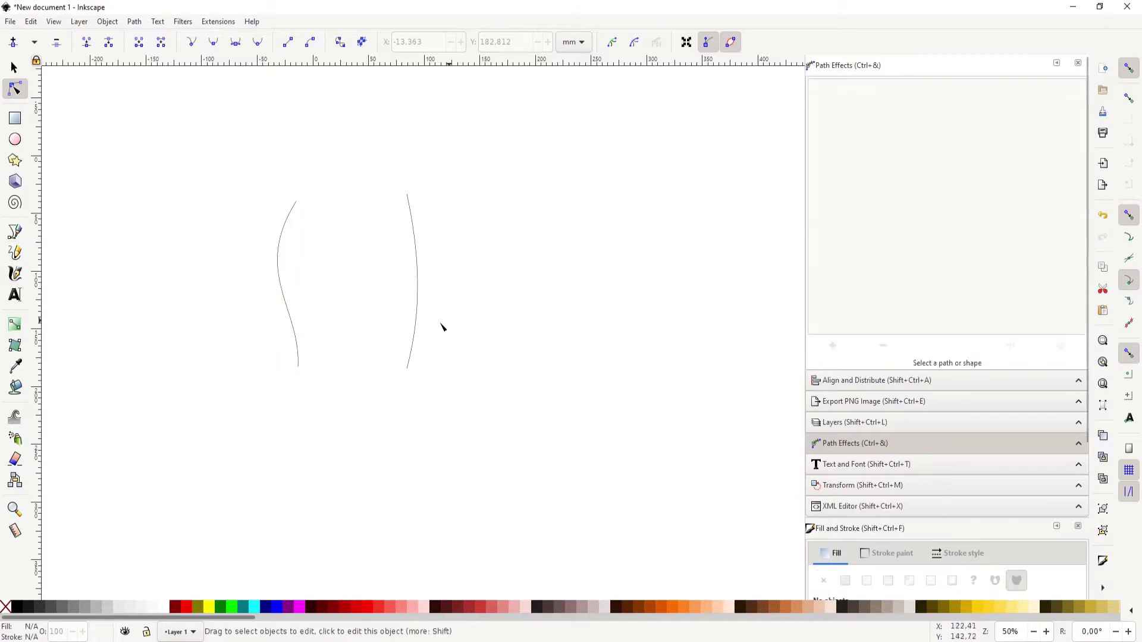
key("s")
left_click(415, 335)
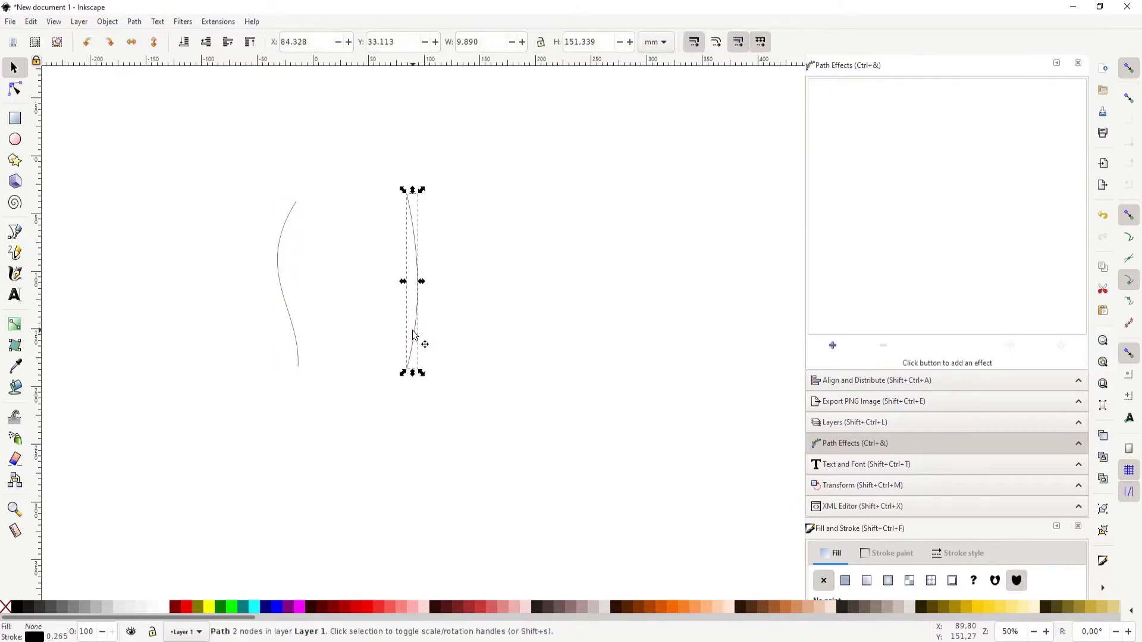
key("ctrl")
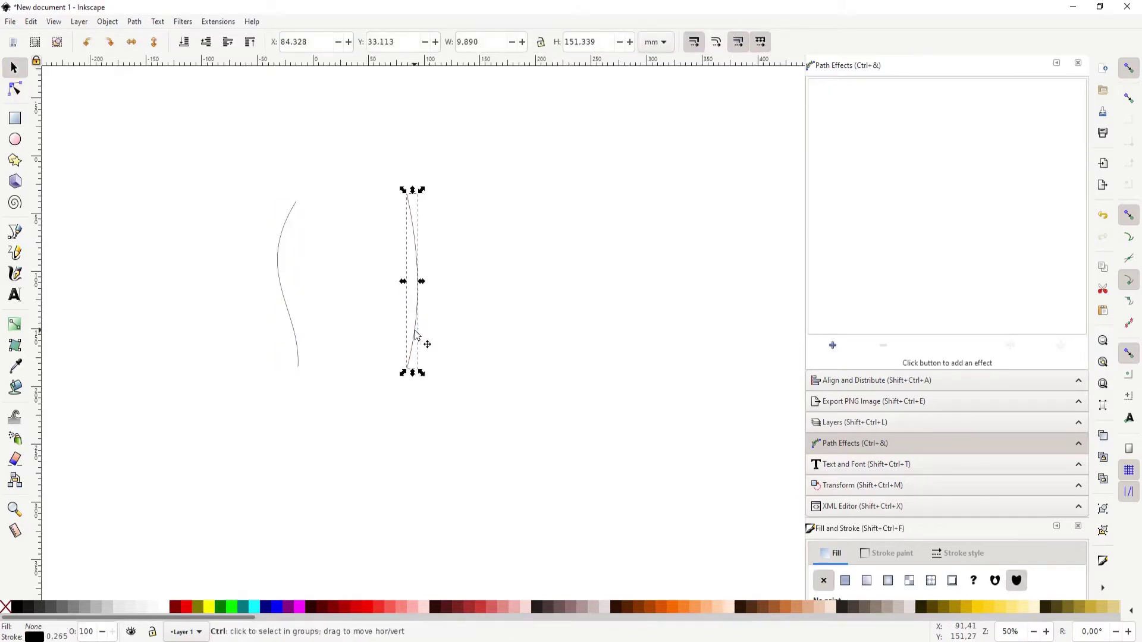
left_click(293, 335)
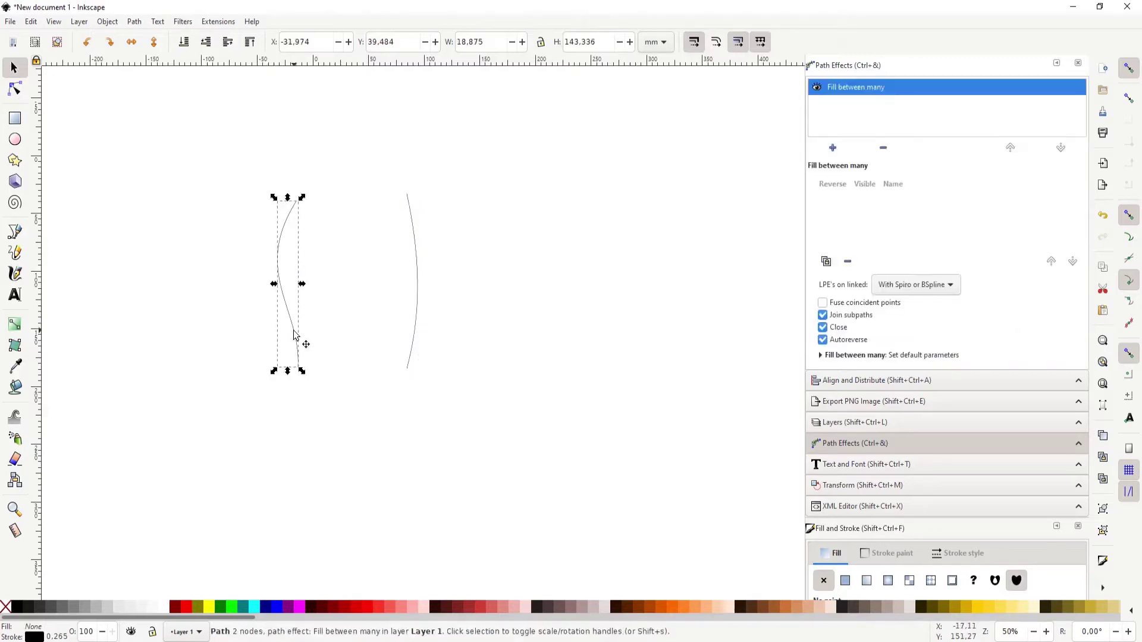
left_click(825, 262)
scroll(403, 265, "up", 1)
scroll(403, 262, "down", 1)
scroll(405, 262, "up", 1)
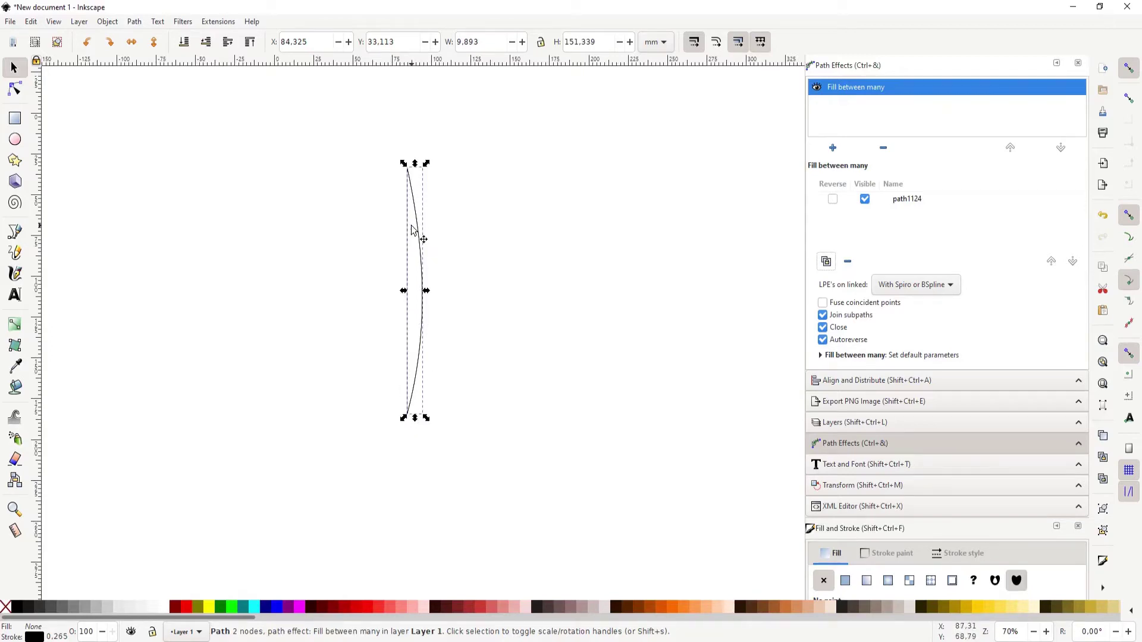
Drag and duplicate the combined shape, then undo those moves.
mouse_move(418, 231)
left_mouse_down()
mouse_move(581, 250)
mouse_move(411, 250)
left_mouse_up()
key("ctrl+d")
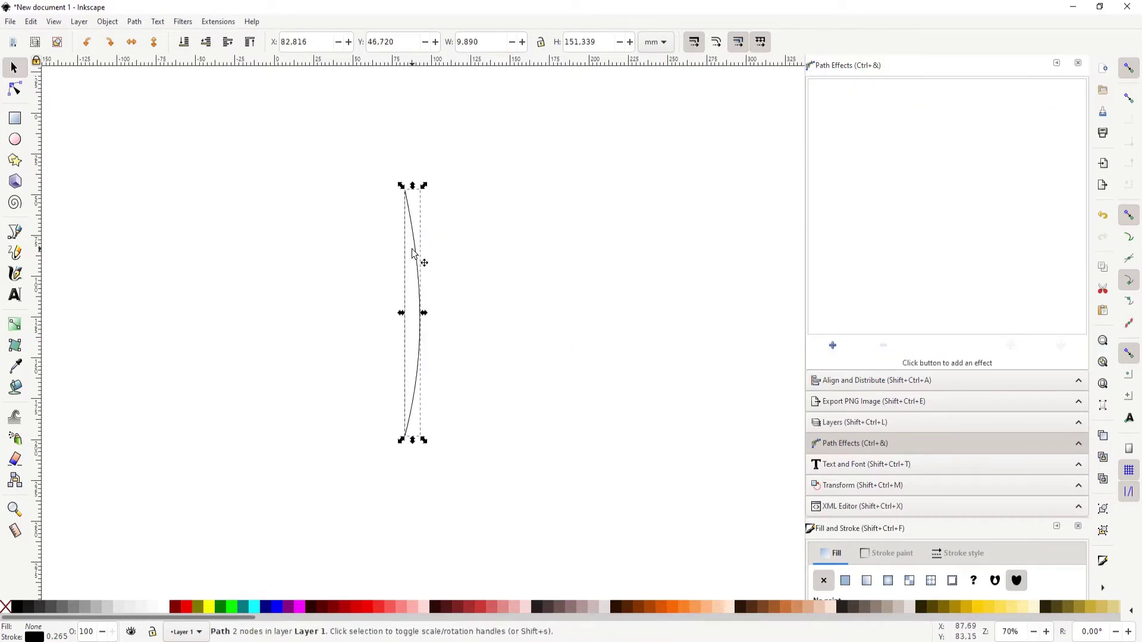
key("ctrl+z")
key("ctrl+z")
key("ctrl+z")
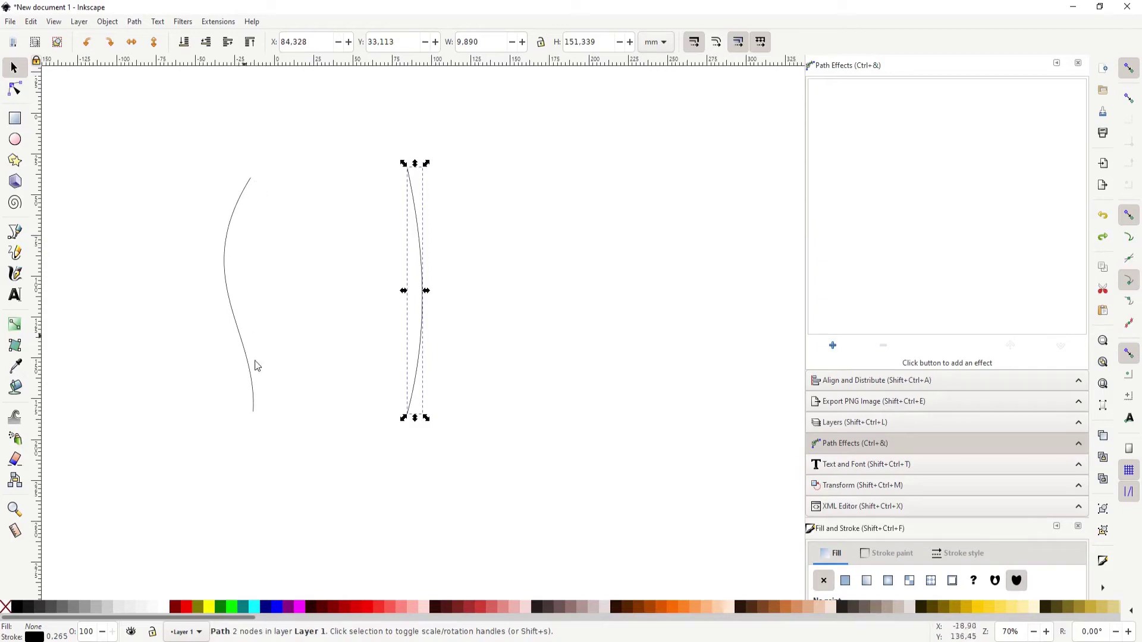
Undo the path effect and fill the remaining curve red.
left_click(29, 22)
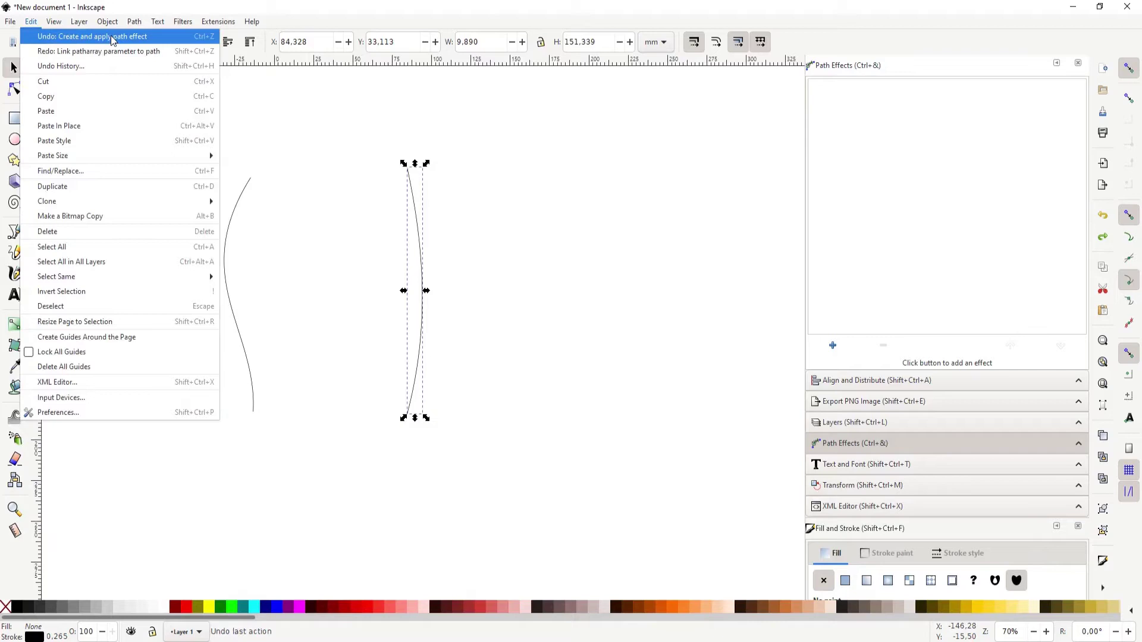
left_click(112, 37)
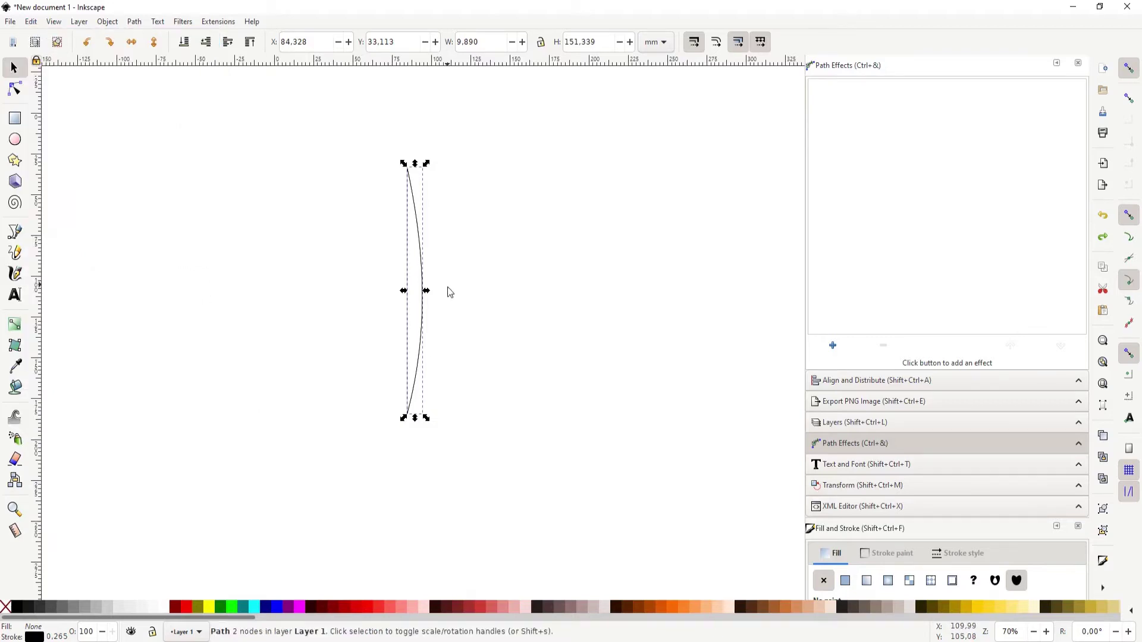
left_click(186, 607)
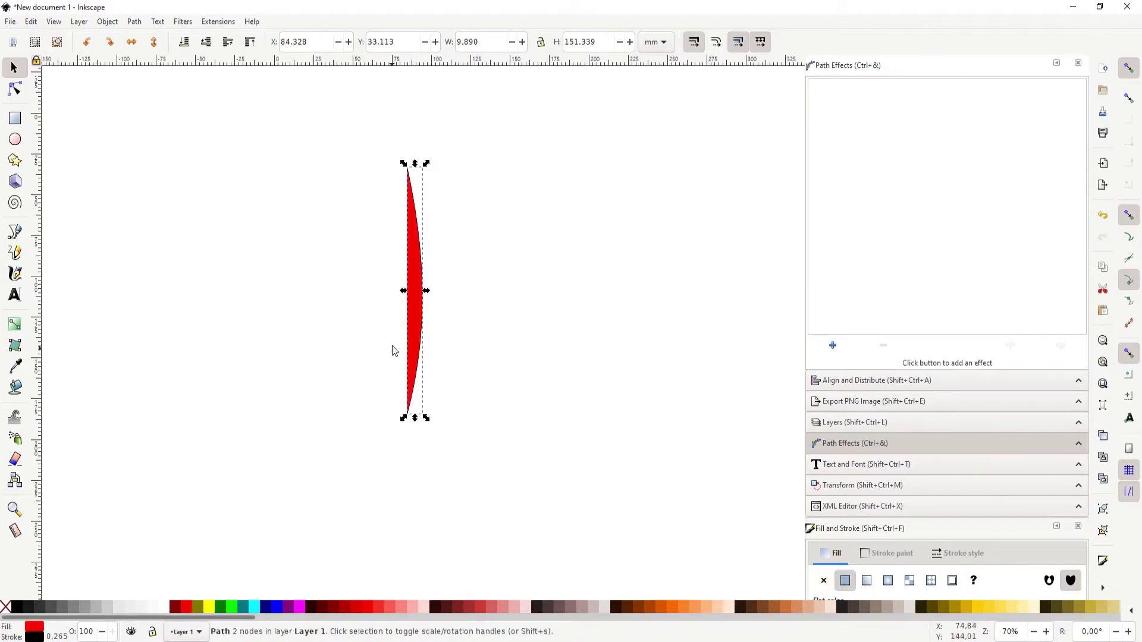
scroll(394, 353, "up", 3, "ctrl")
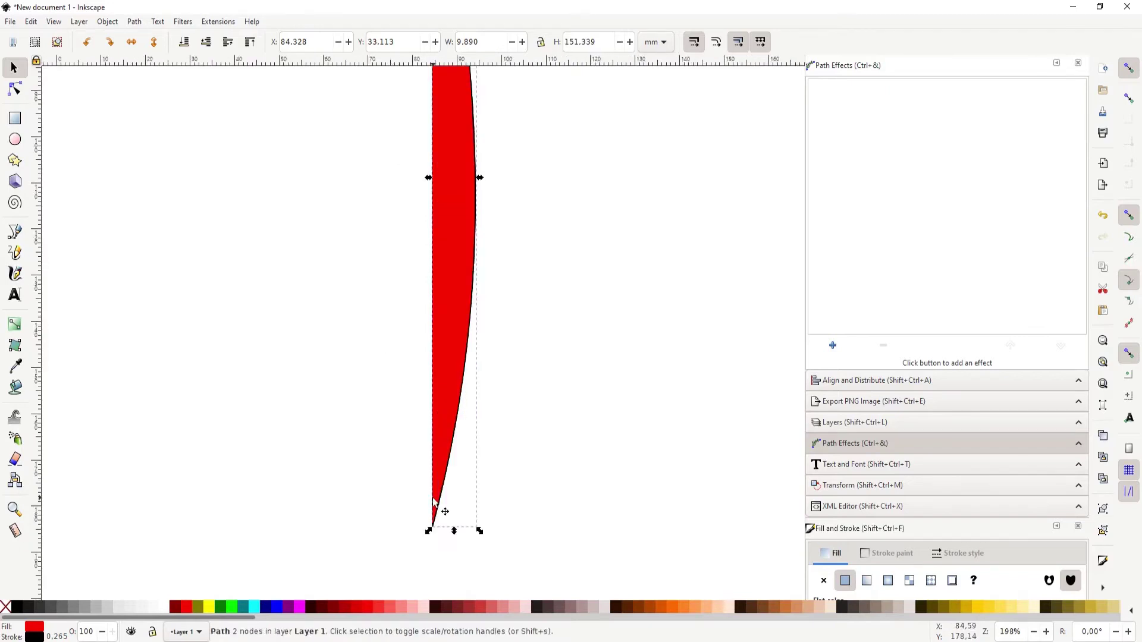
Move the red shape left to X 50.652, Y 36.721 mm.
key("n")
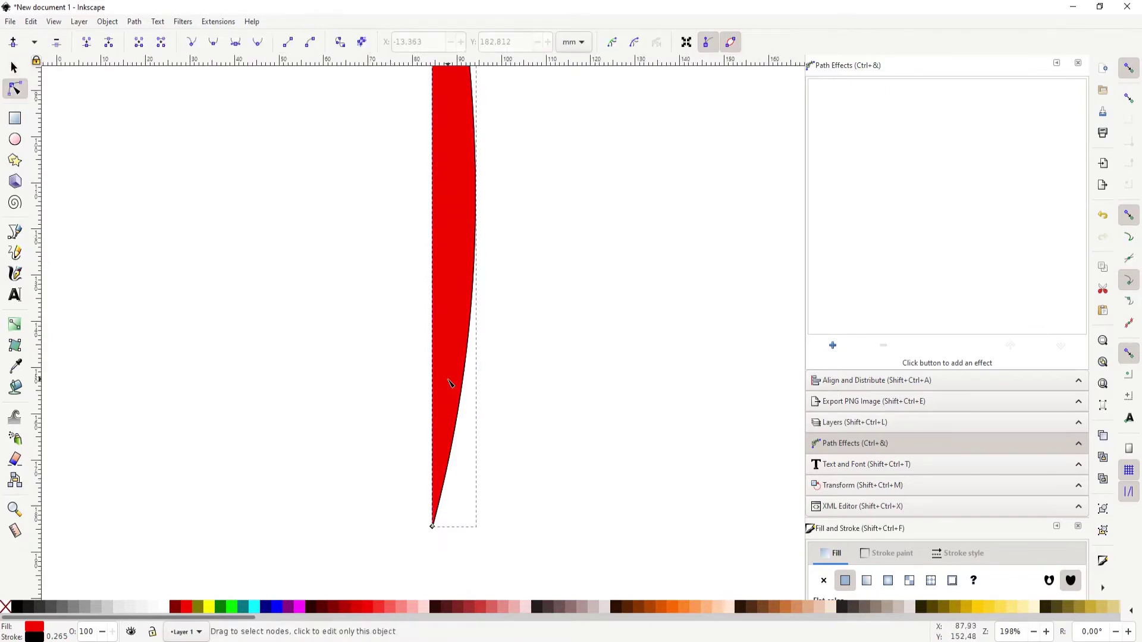
scroll(397, 382, "right", 2)
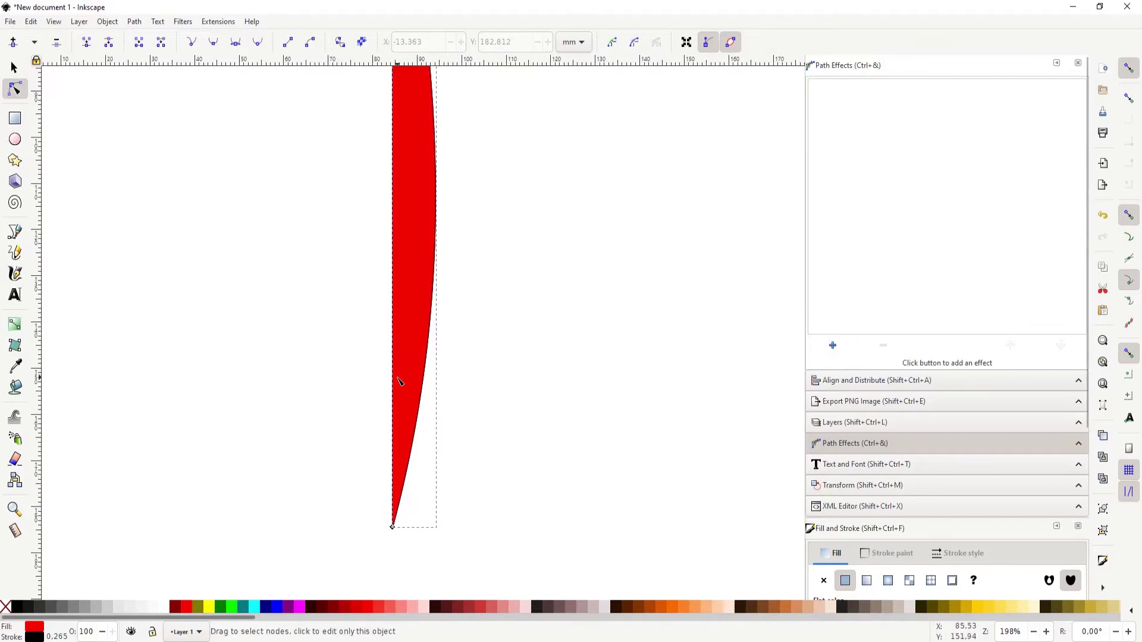
key("s")
left_click(402, 378)
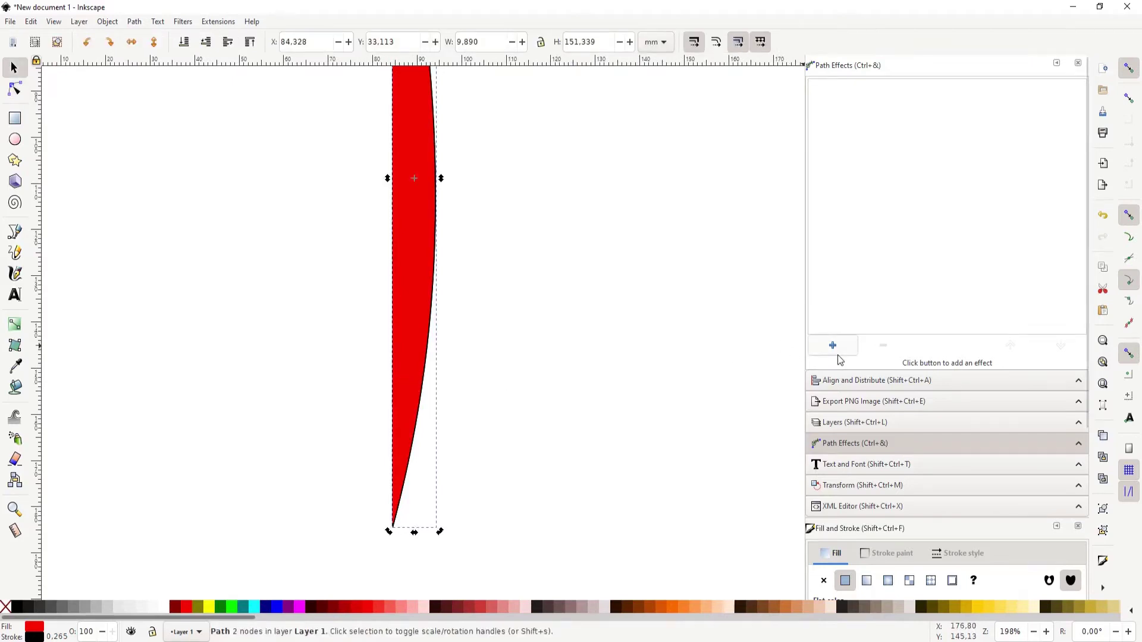
left_click_drag(417, 290, 266, 307)
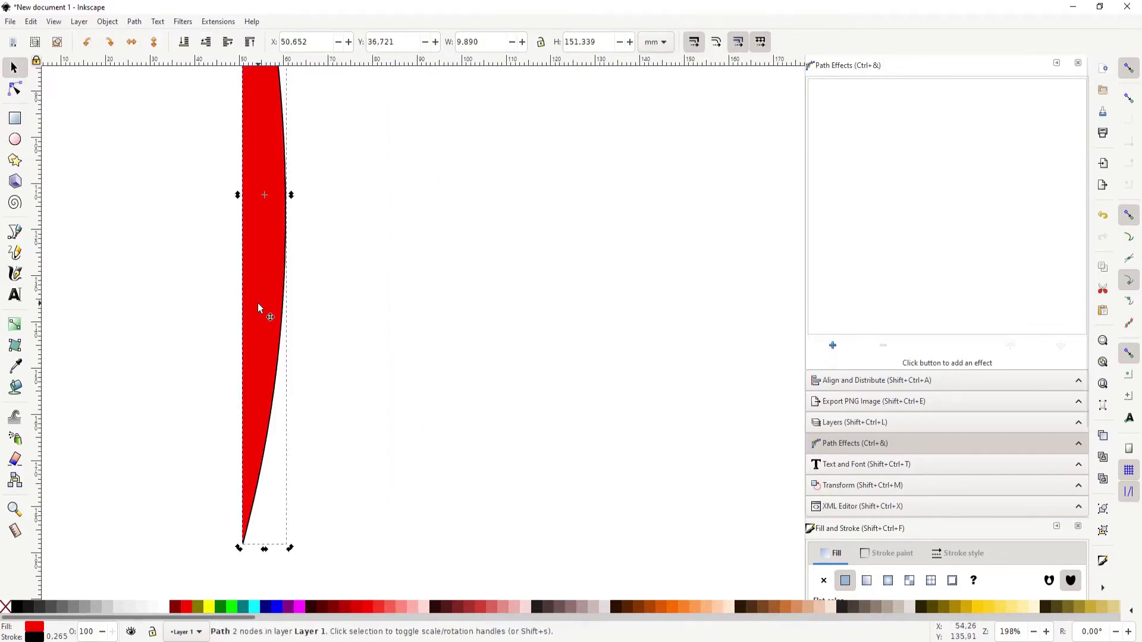
left_click(280, 326)
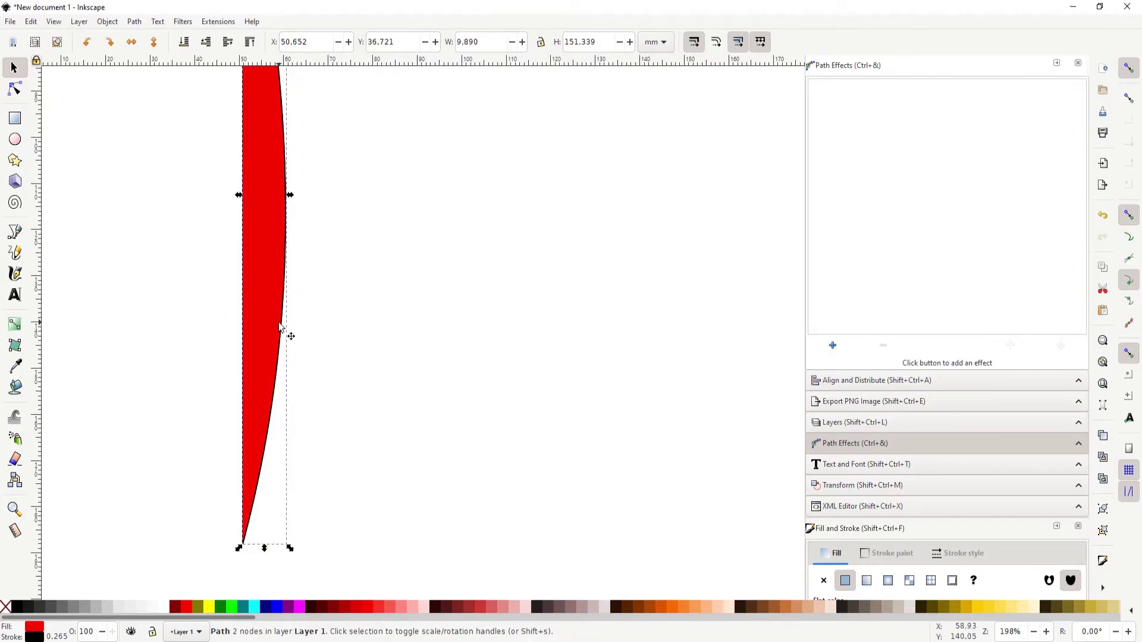
left_click(243, 342)
scroll(334, 338, "down", 1)
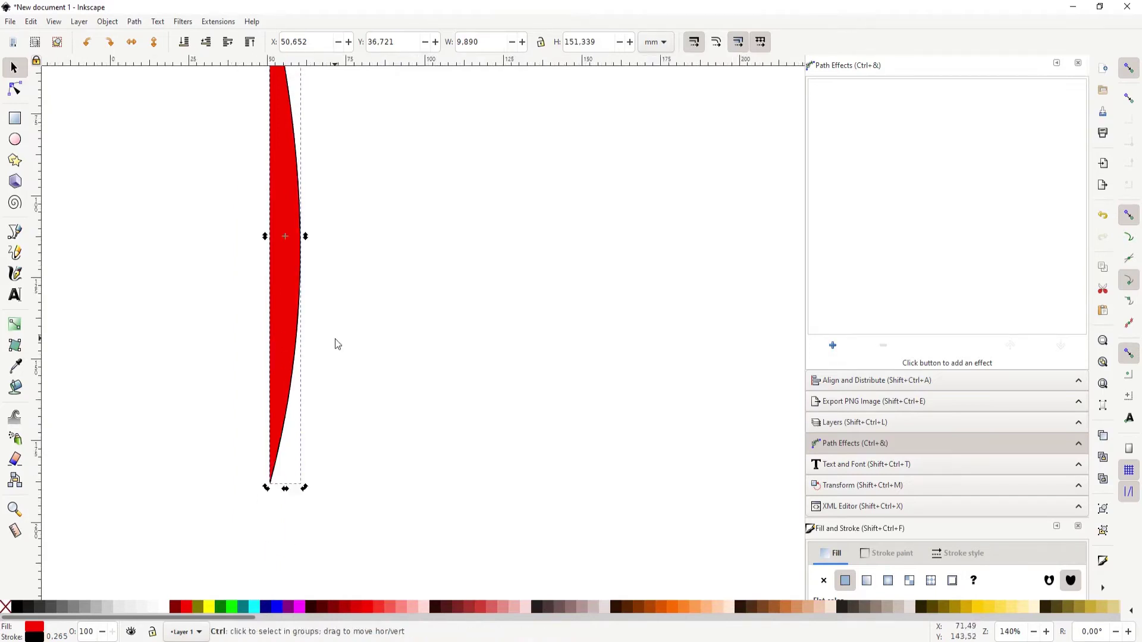
scroll(334, 338, "down", 1)
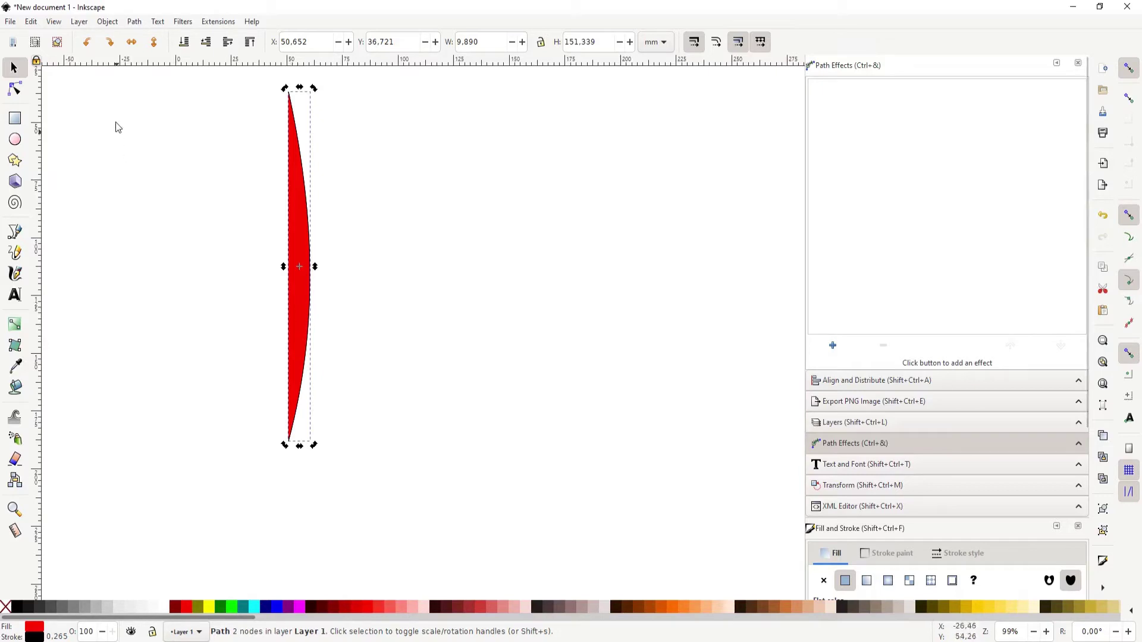
Select the red shape and reveal its linked source curve path1124 in the Node tool.
left_click(234, 240)
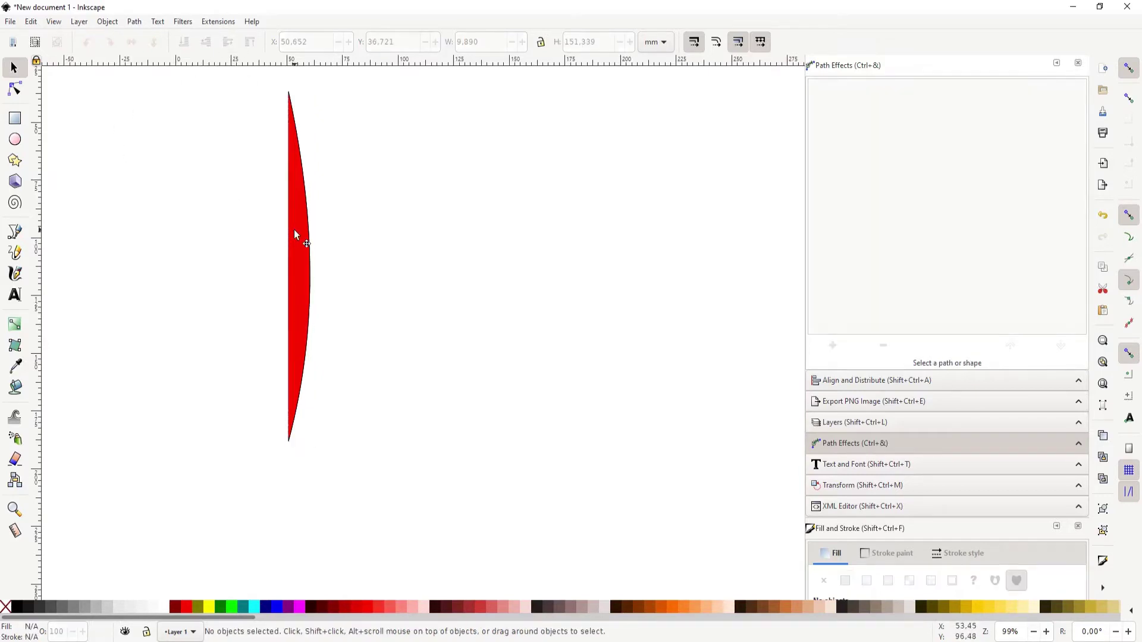
left_click(293, 229)
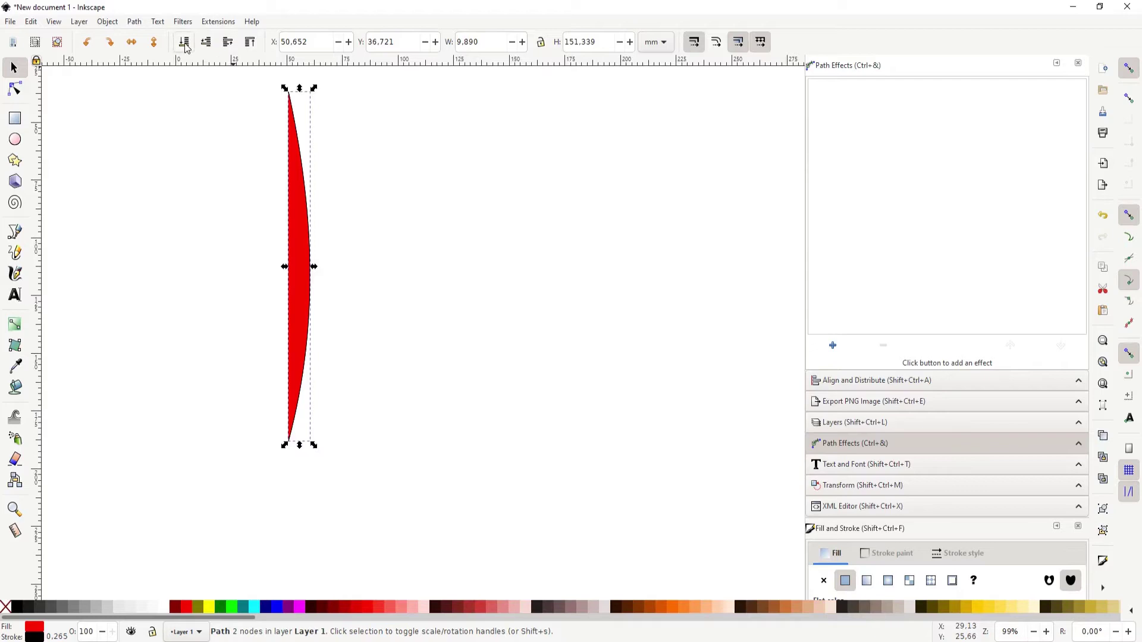
left_click(314, 305)
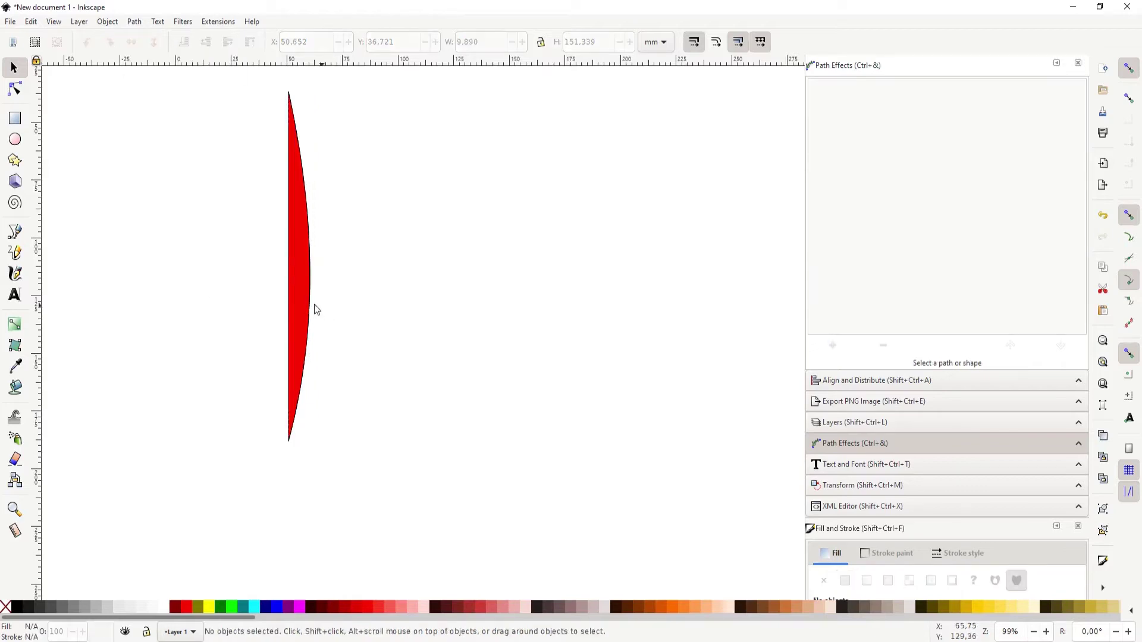
left_click(311, 313)
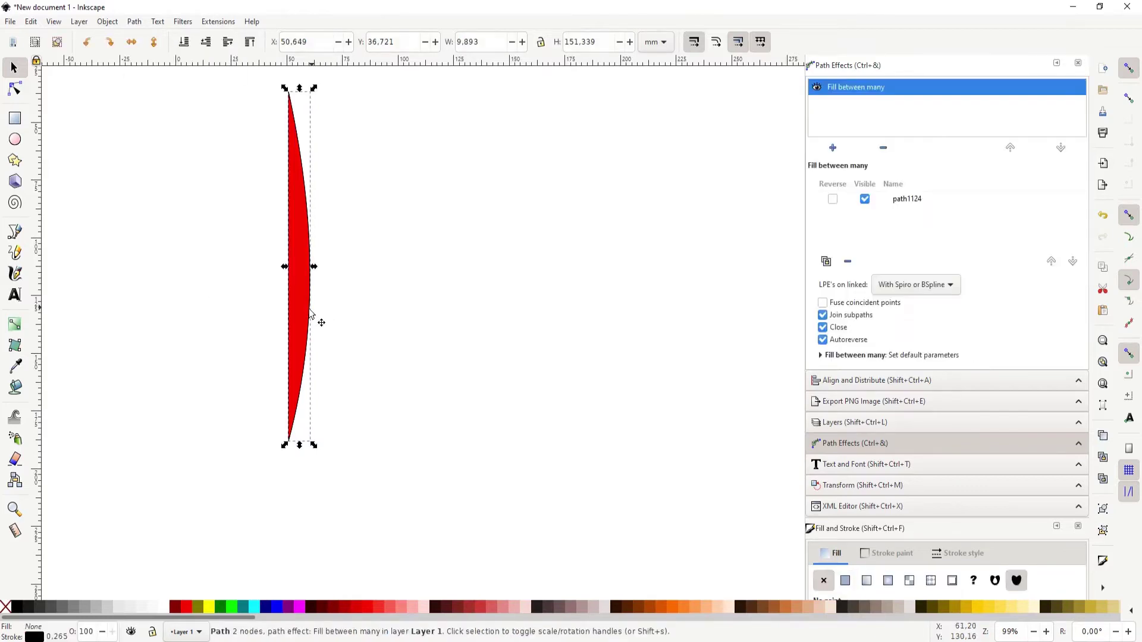
double_click(310, 314)
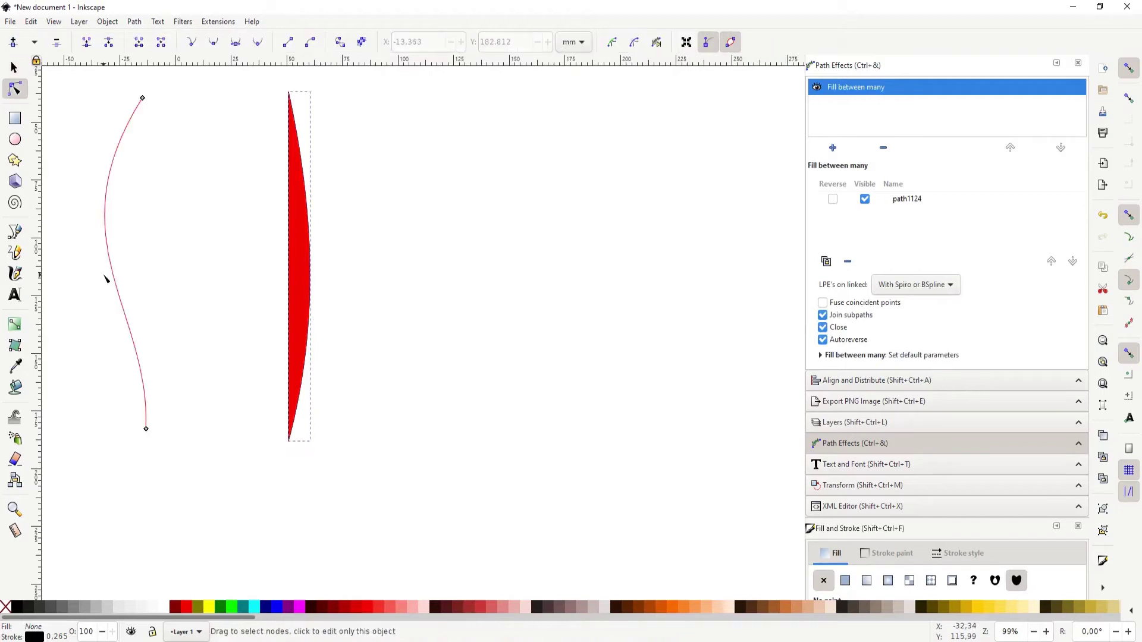
key("s")
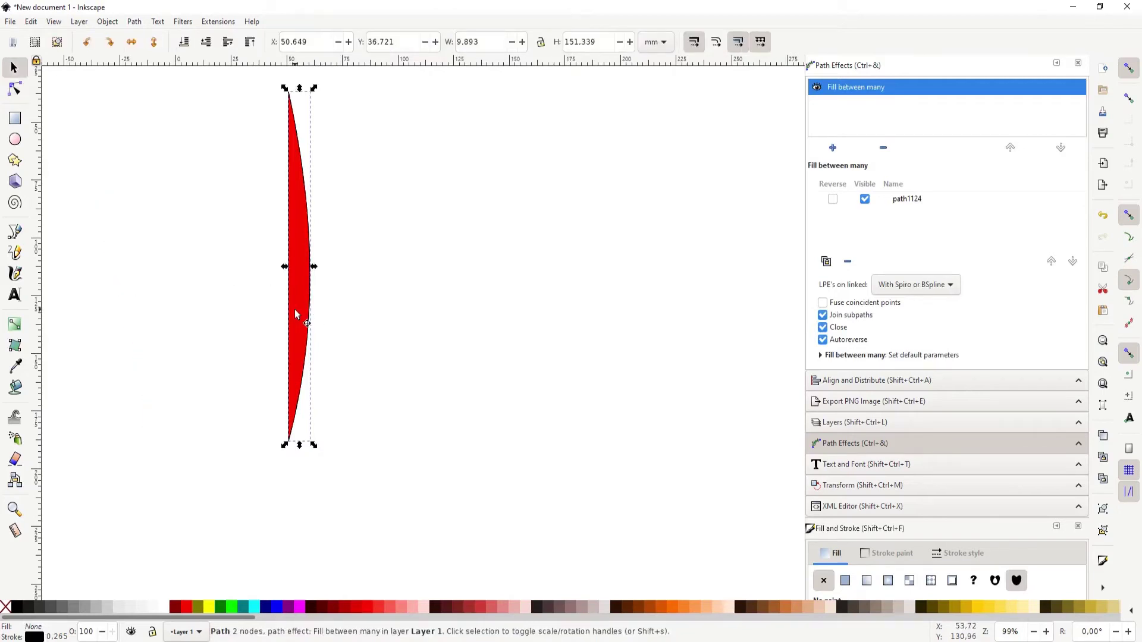
double_click(295, 309)
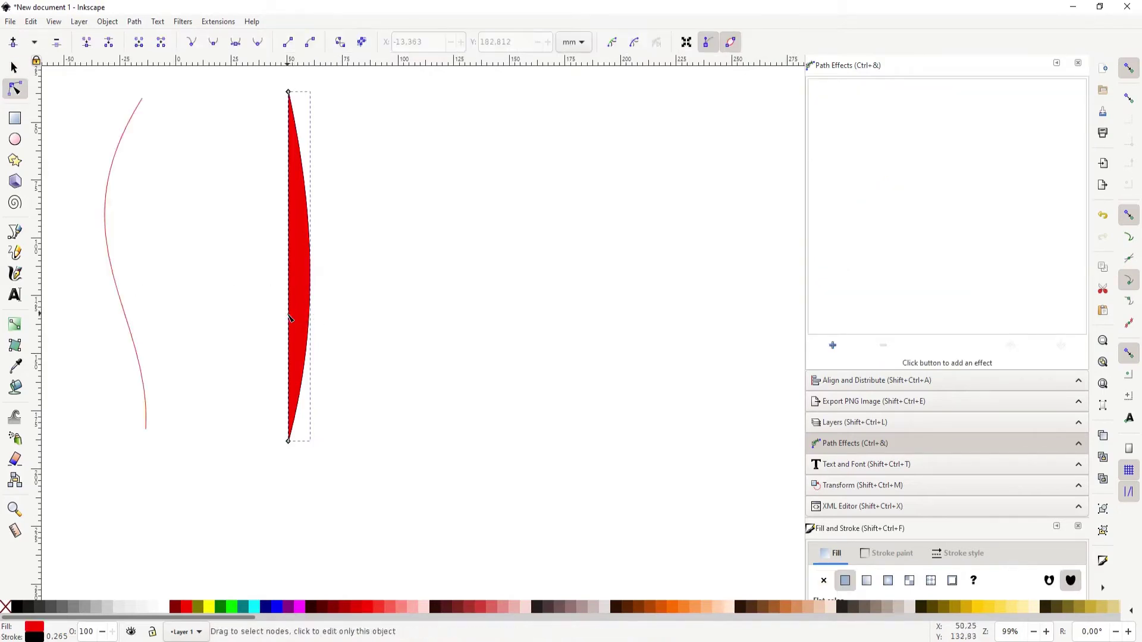
left_click(295, 316)
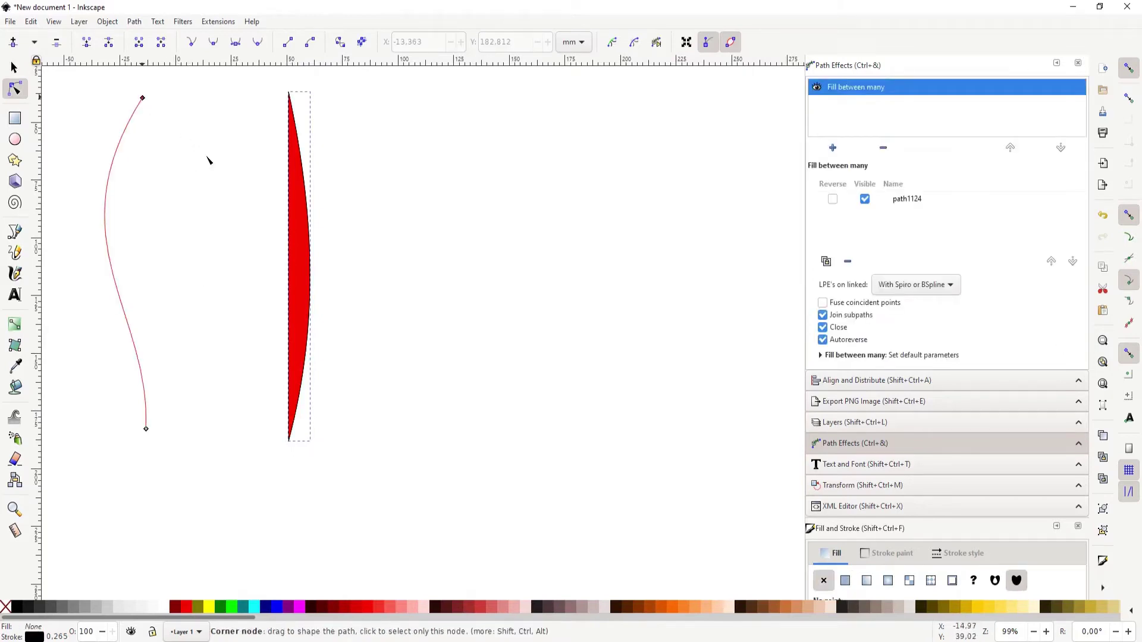
Scroll the Path Effects panel to reach the Fill between many parameters.
scroll(513, 390, "left", 5)
scroll(512, 389, "up", 2)
scroll(526, 379, "down", 1)
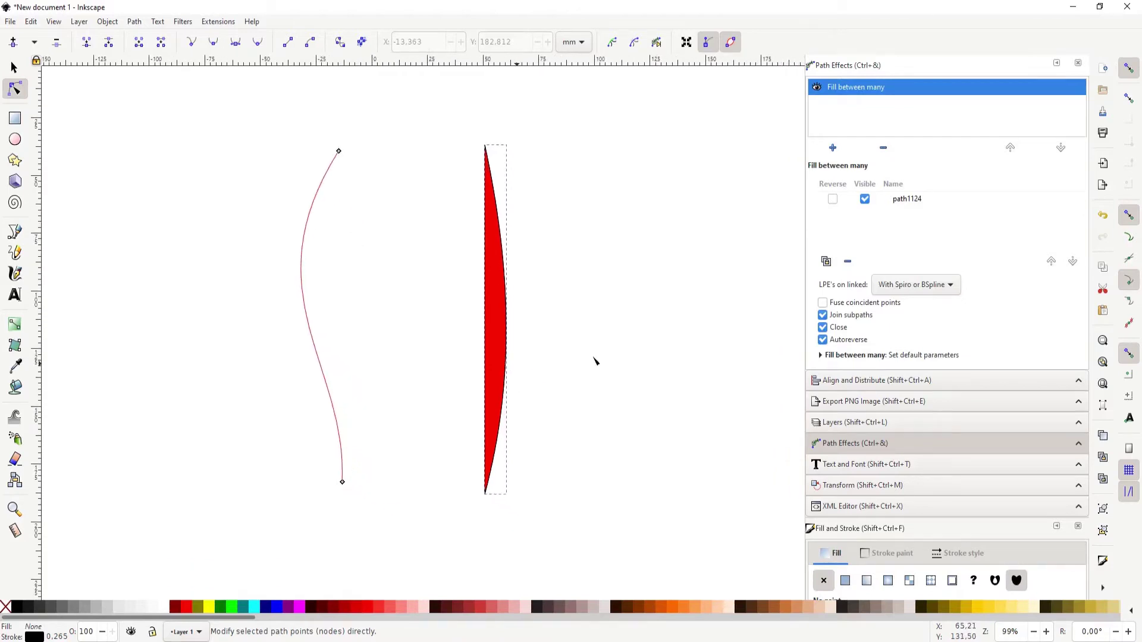
scroll(512, 413, "up", 1)
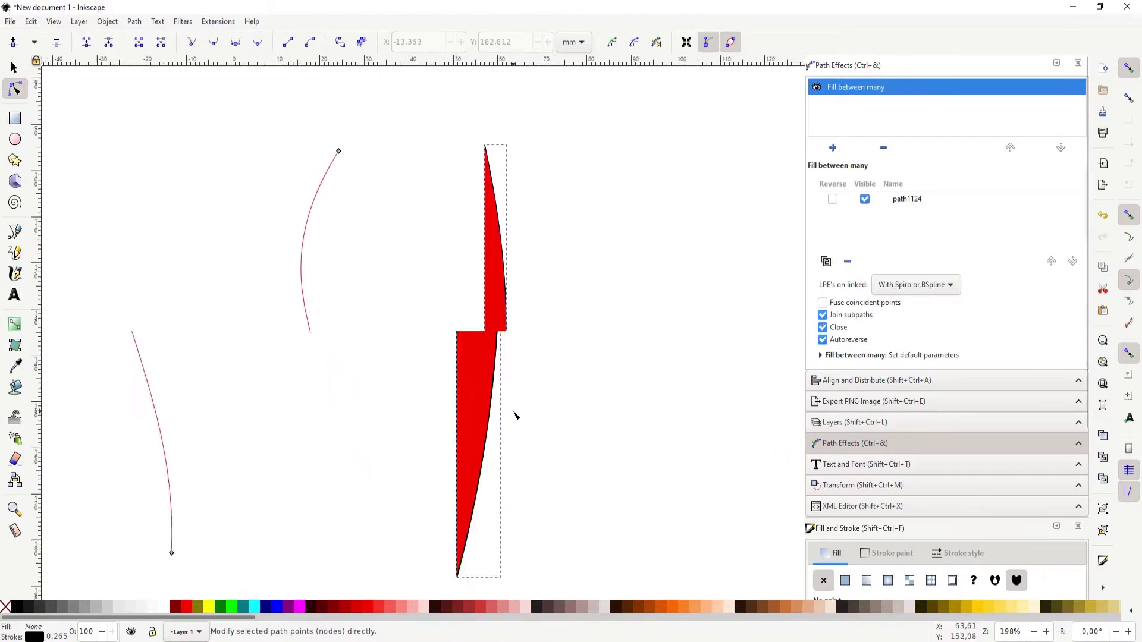
scroll(513, 413, "up", 2)
scroll(515, 414, "up", 1)
scroll(516, 415, "down", 1)
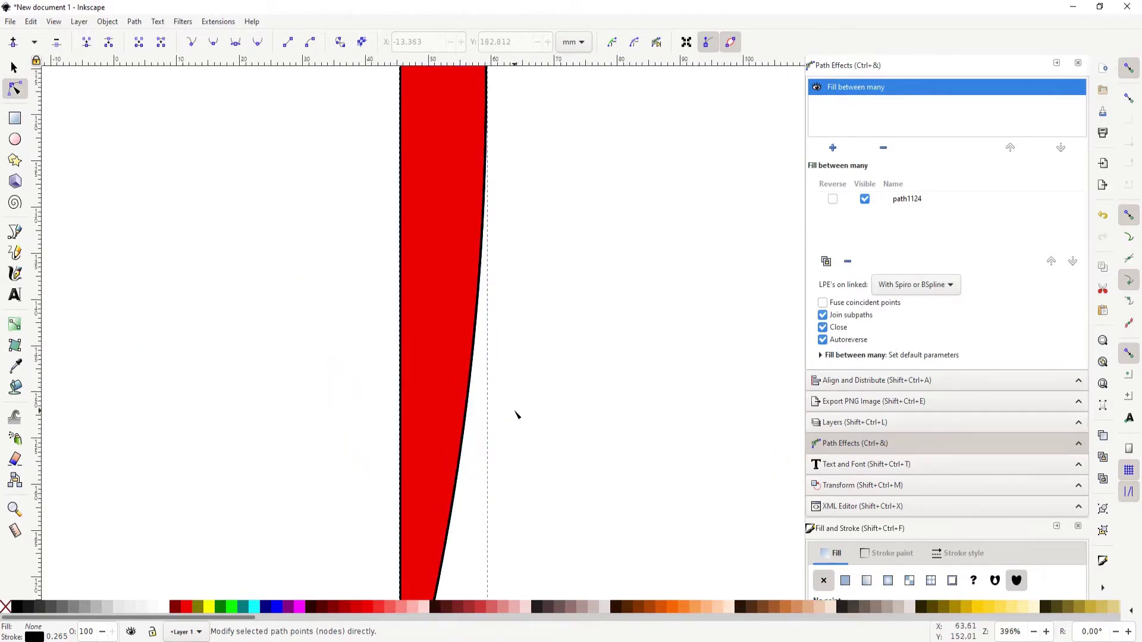
scroll(516, 414, "down", 1)
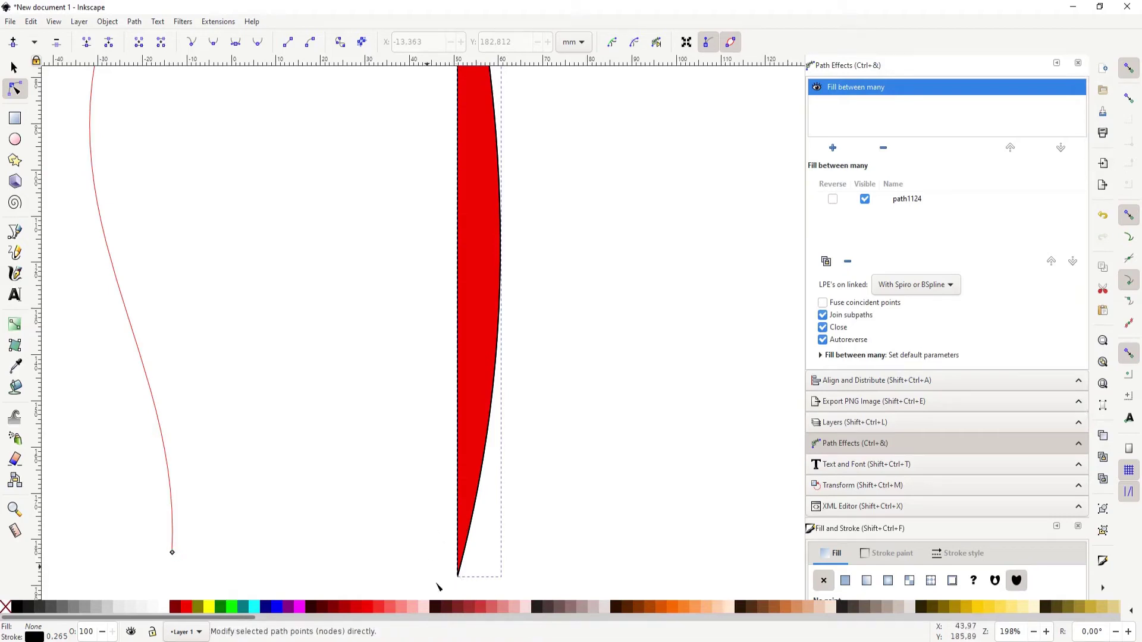
Toggle Join subpaths off and on, leaving it enabled, and bring up Stroke style settings.
left_click(824, 317)
left_click(824, 316)
left_click(826, 319)
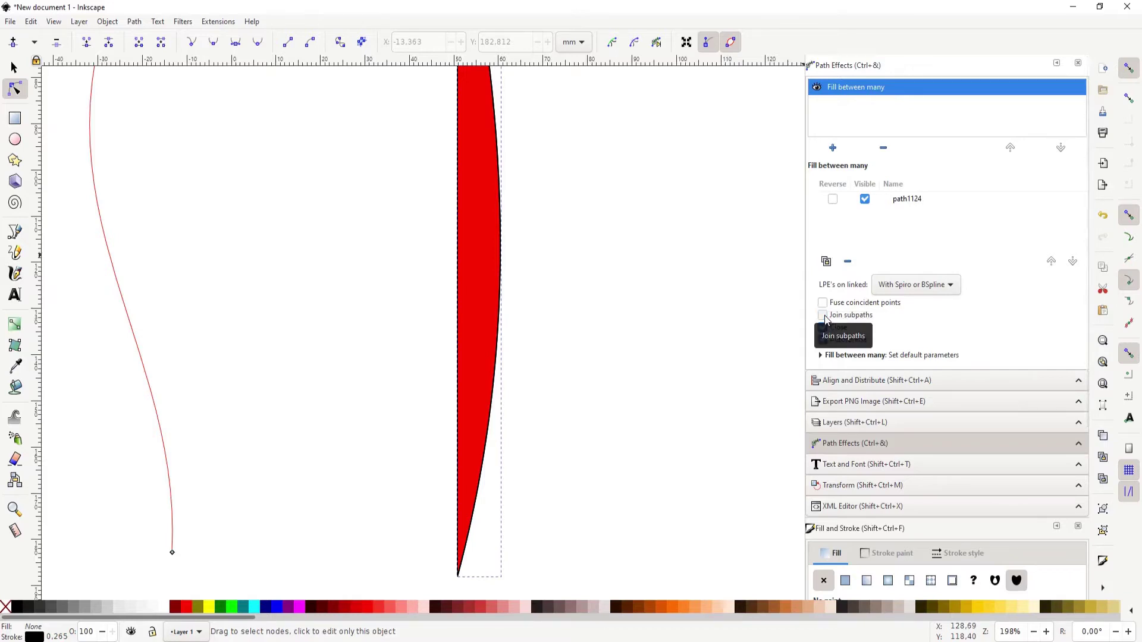
left_click(825, 317)
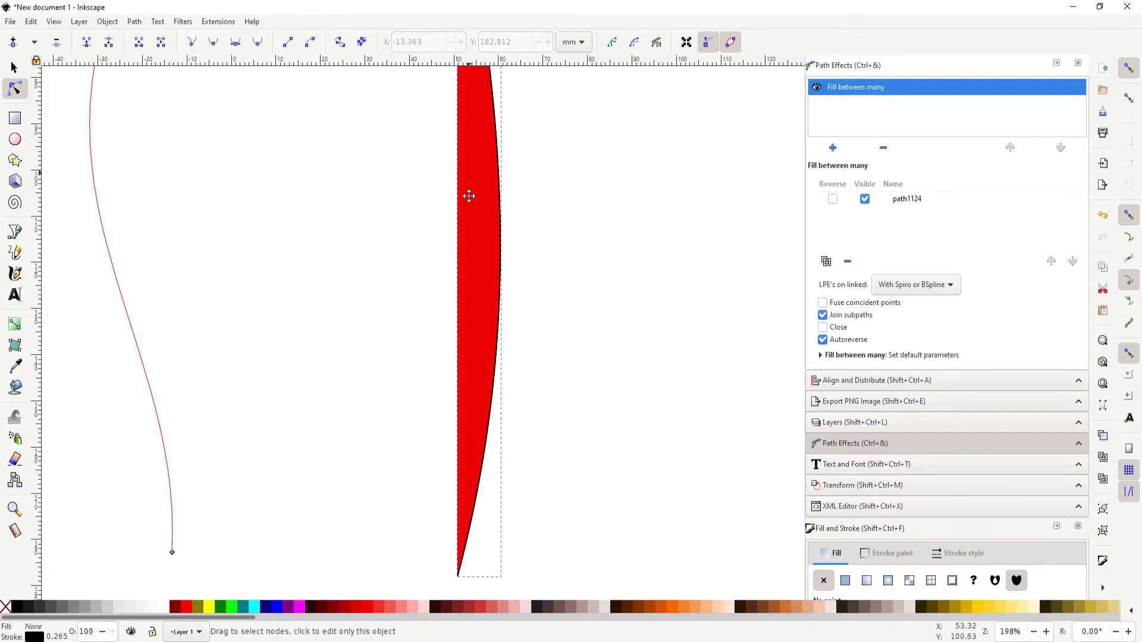
scroll(470, 195, "up", 10)
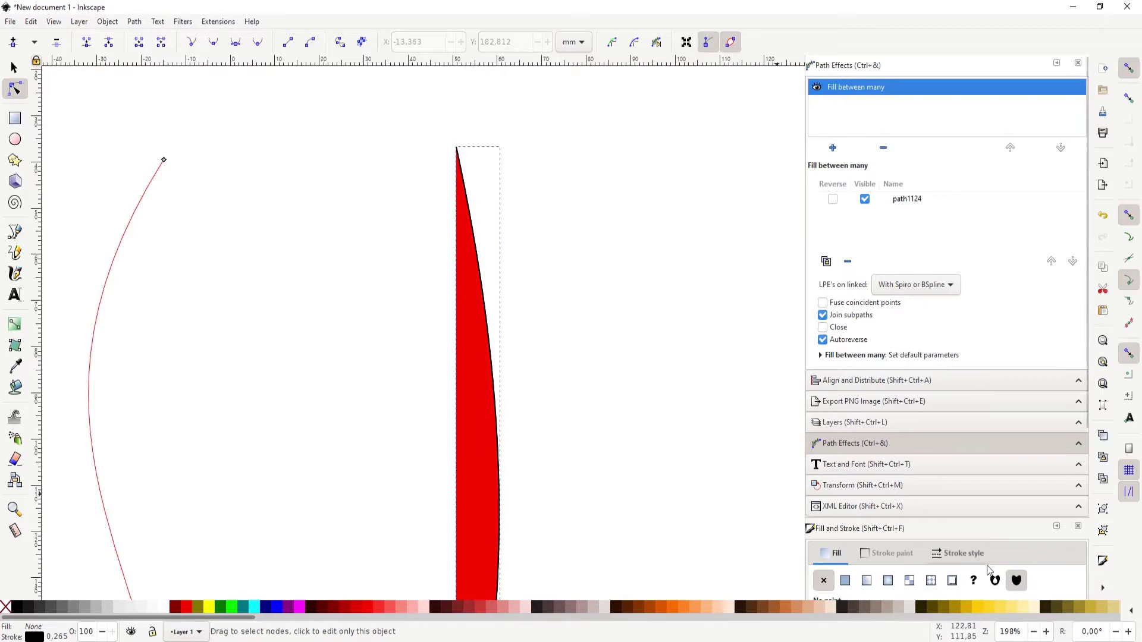
left_click(952, 553)
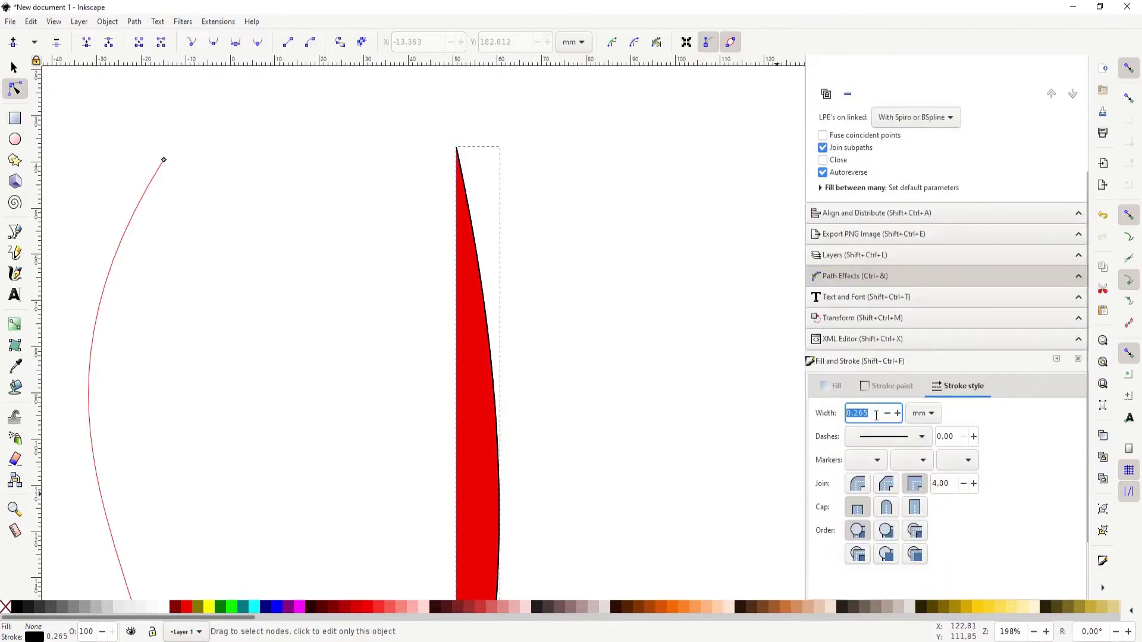
Set the stroke width to 1 mm and toggle Close on, then back off.
type("1")
key("Return")
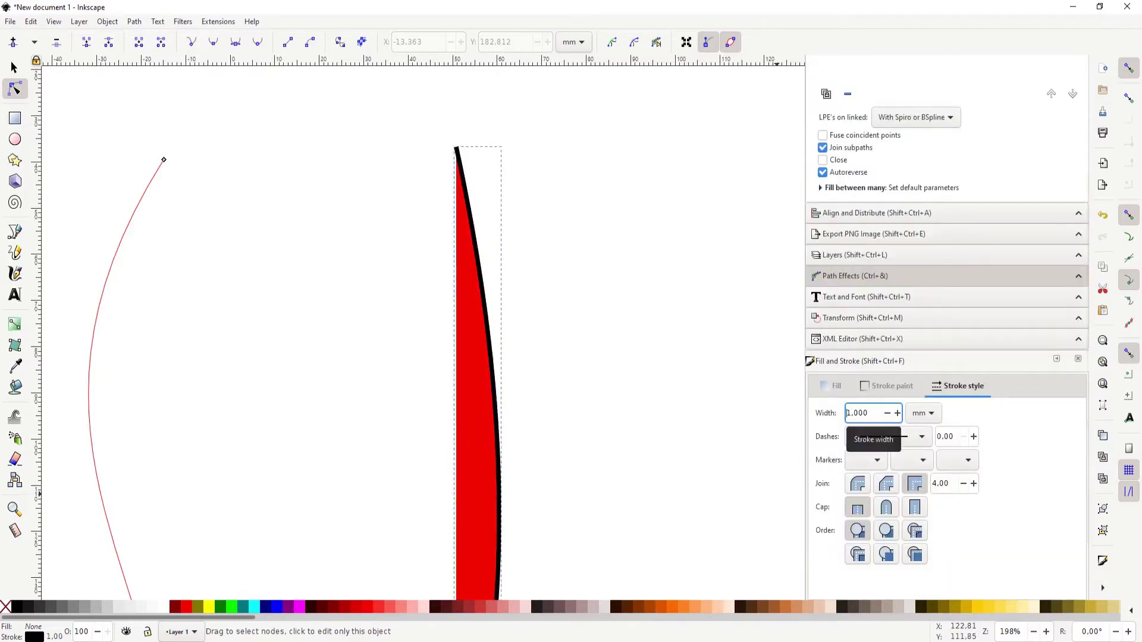
left_click(823, 160)
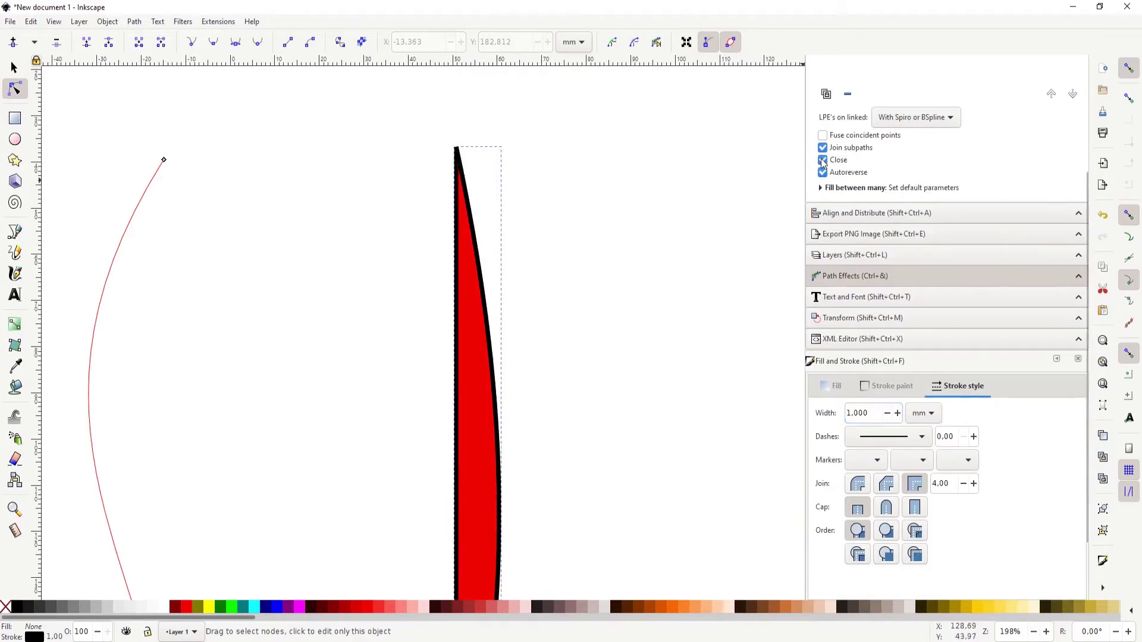
scroll(462, 196, "down", 10)
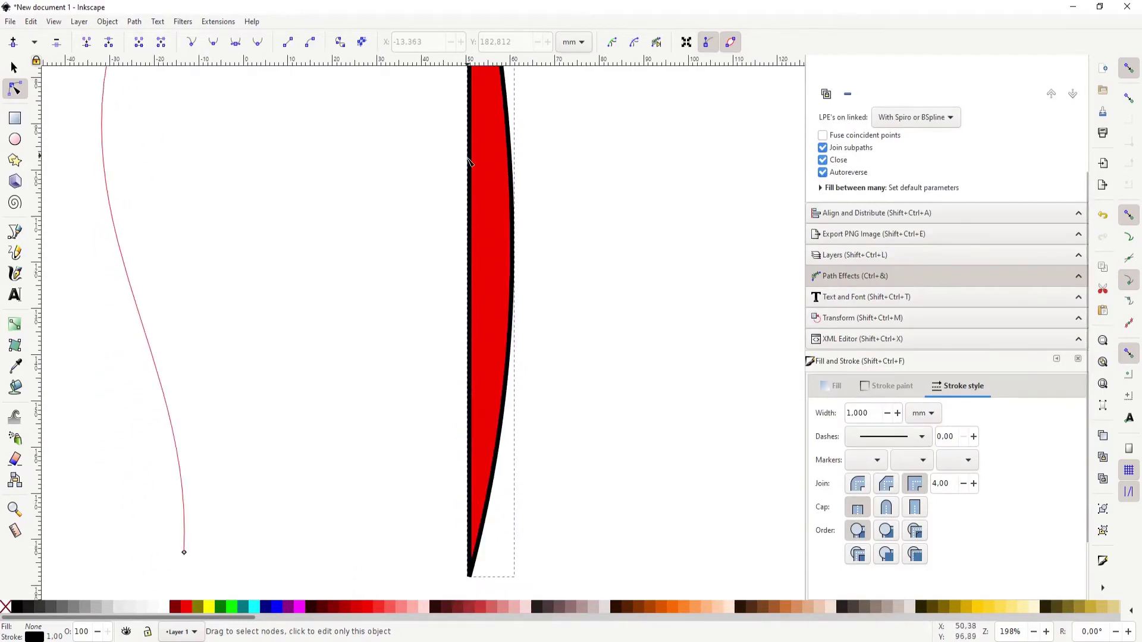
left_click(822, 160)
Turn Autoreverse back on and show the linked-path handling options.
scroll(532, 309, "up", 5)
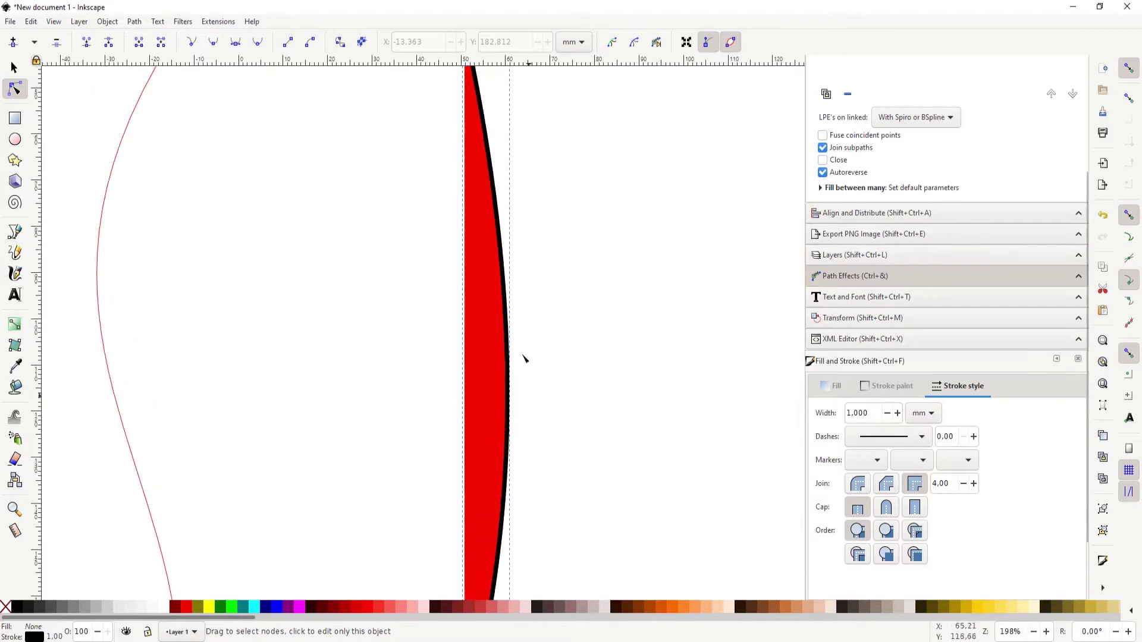
scroll(474, 187, "down", 1)
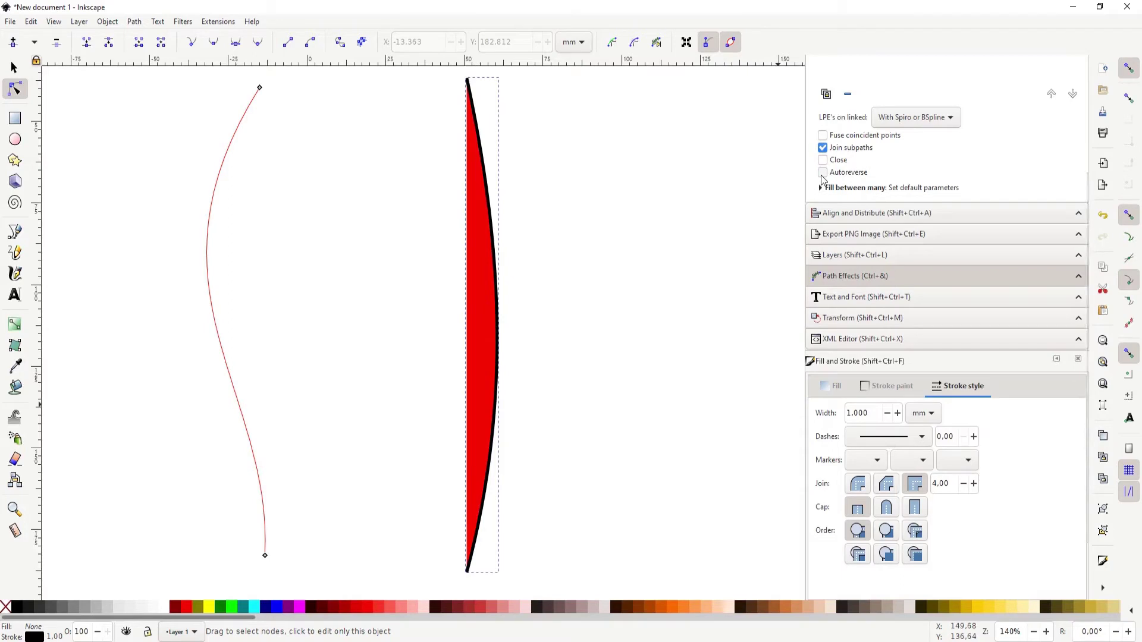
left_click(822, 175)
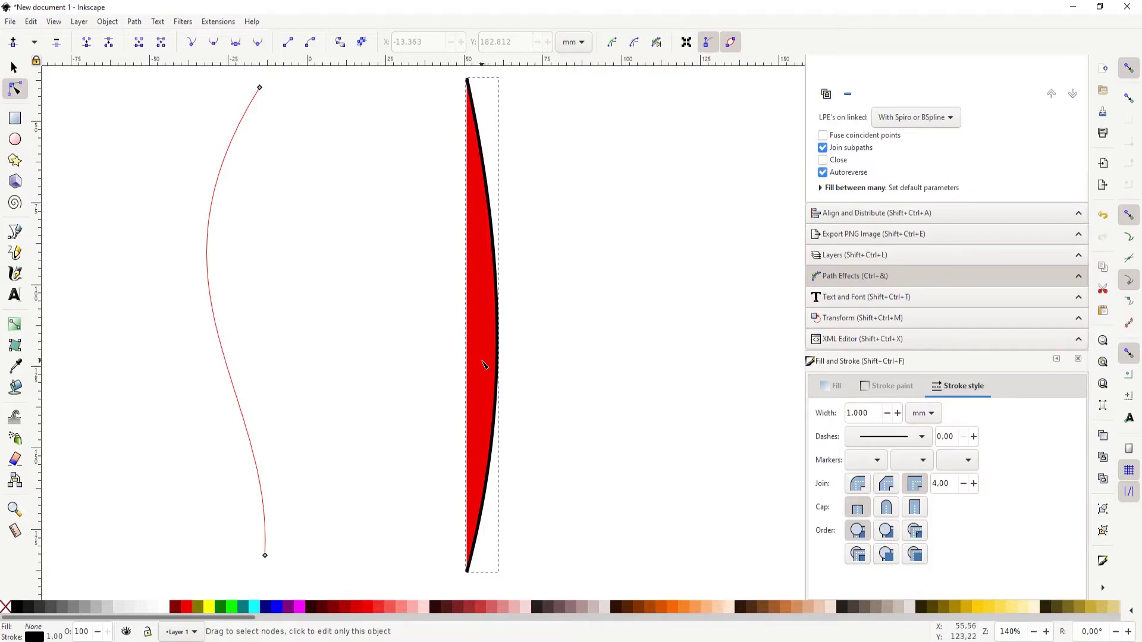
left_click(913, 117)
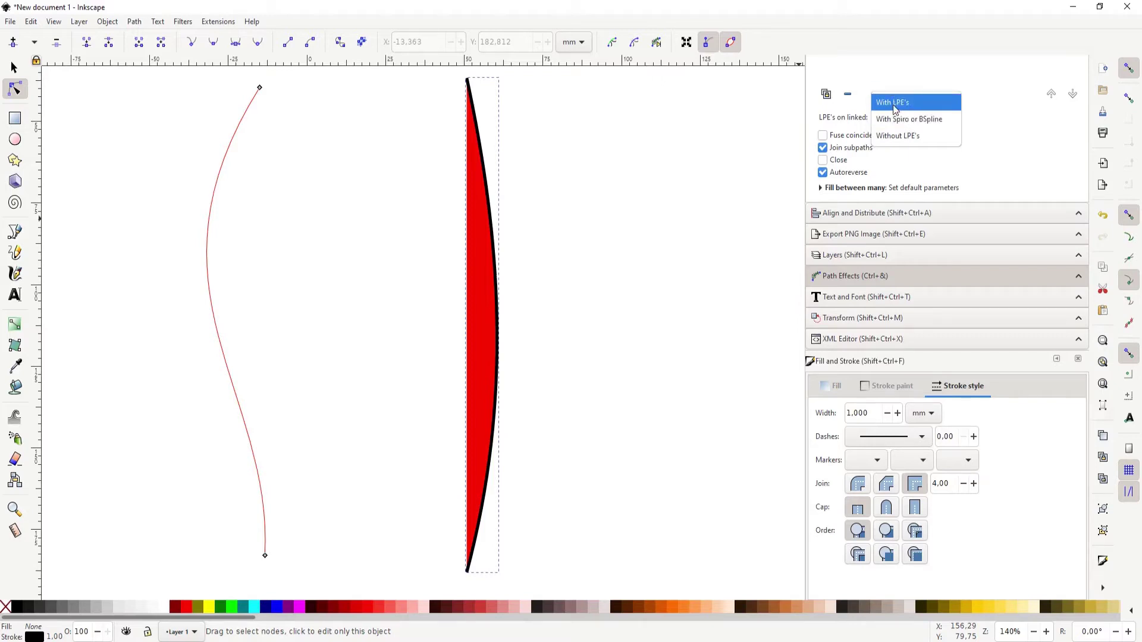
left_click(891, 136)
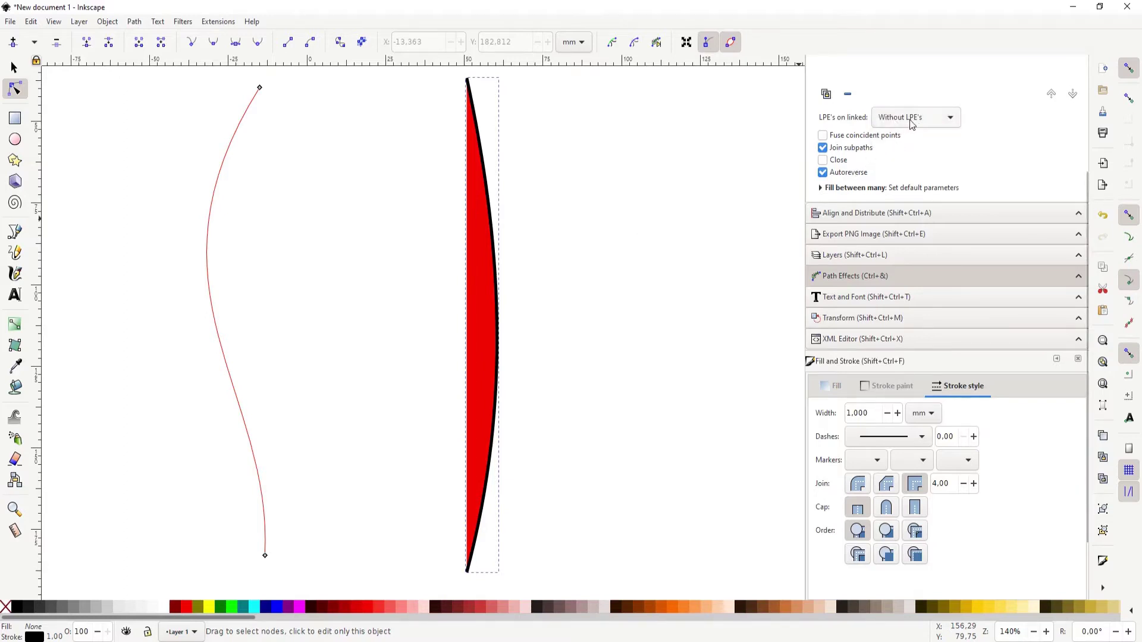
scroll(450, 367, "up", 3)
scroll(450, 367, "left", 2)
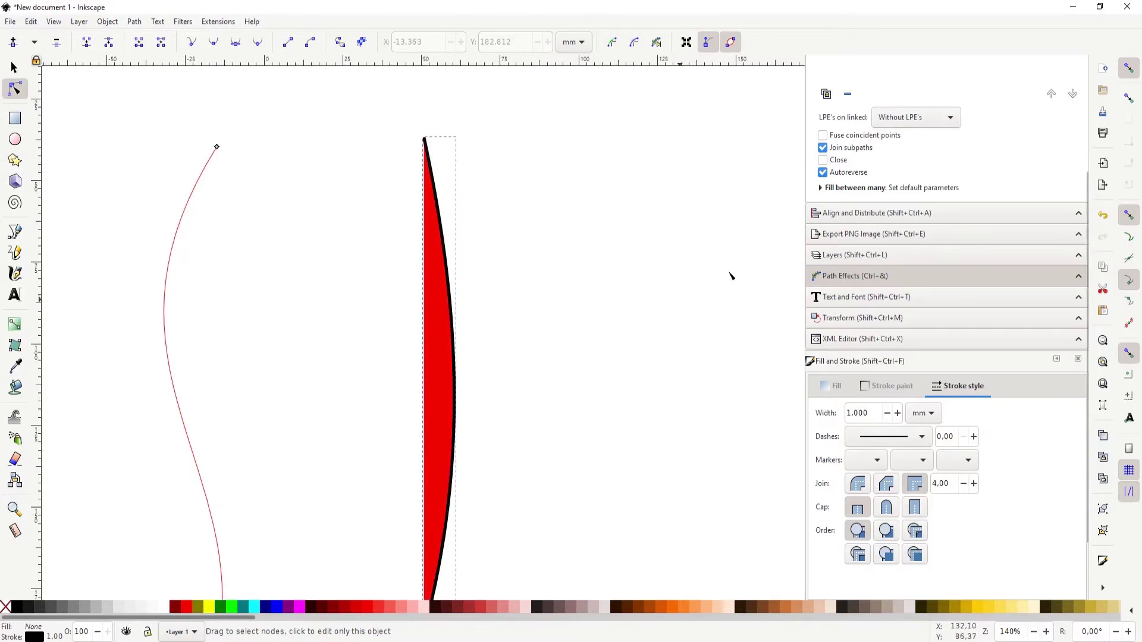
scroll(611, 275, "down", 3)
scroll(612, 275, "left", 2)
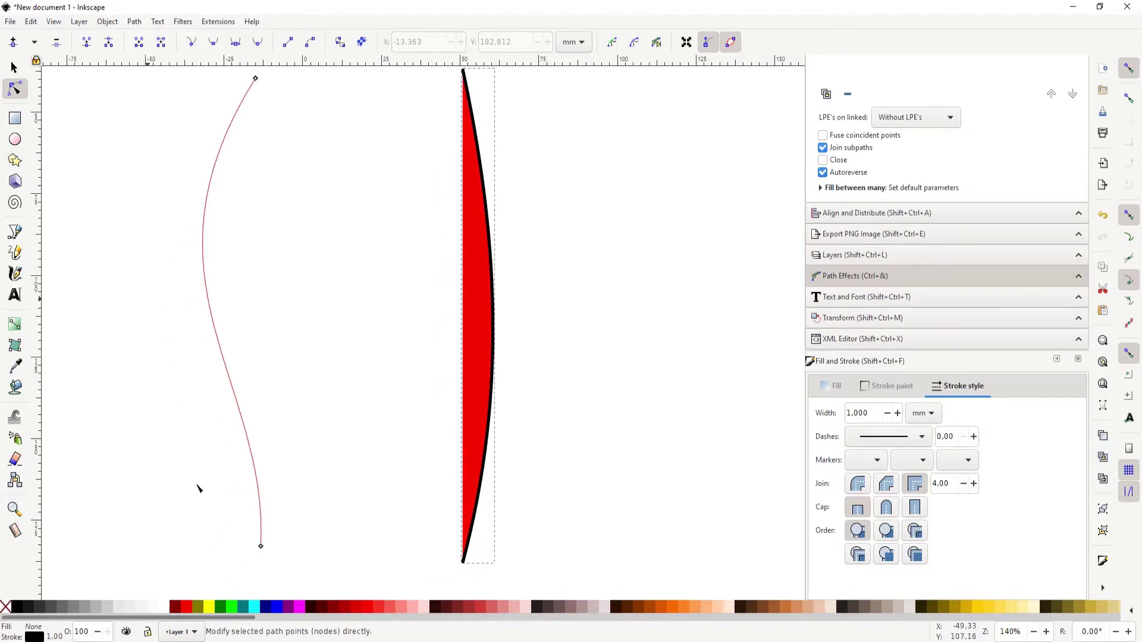
left_click(911, 119)
left_click(906, 106)
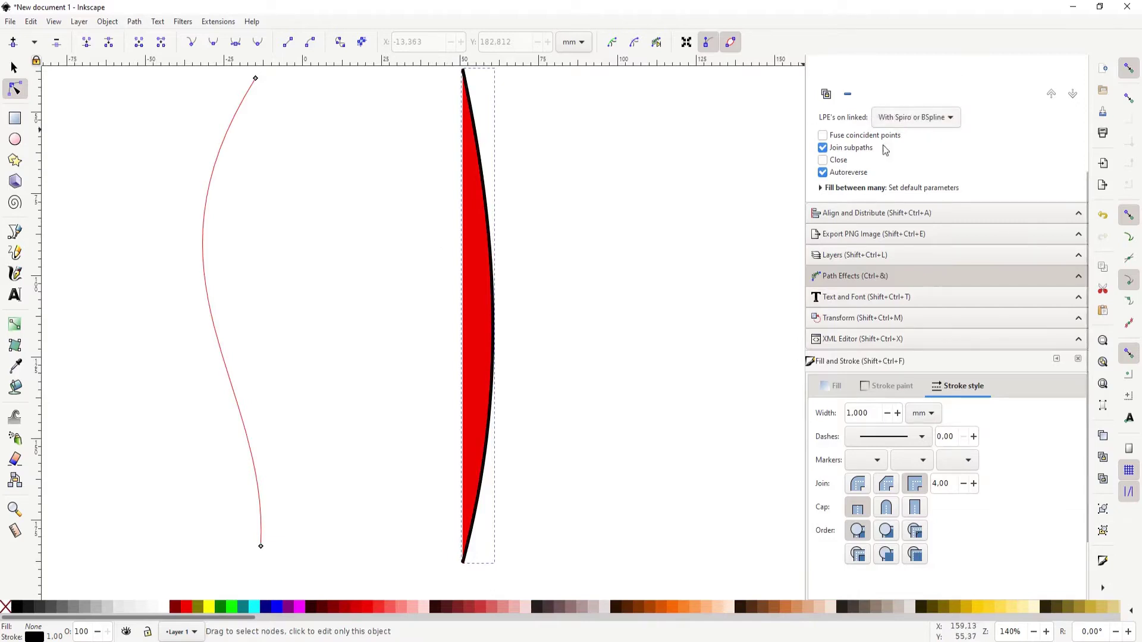
left_click_drag(605, 176, 620, 306)
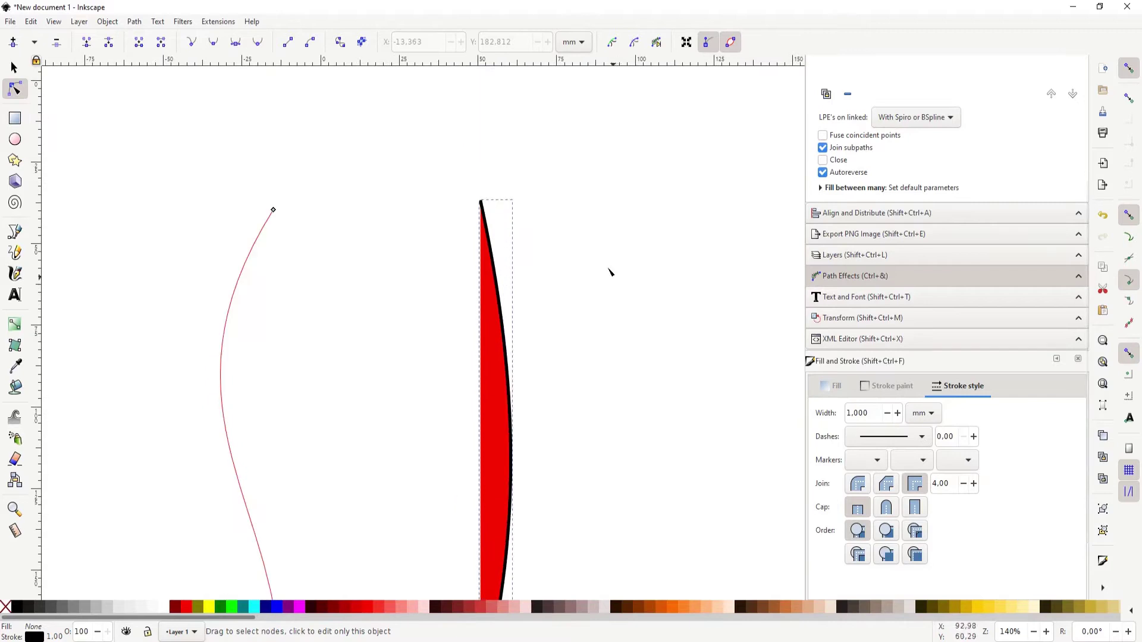
left_click_drag(500, 339, 512, 244)
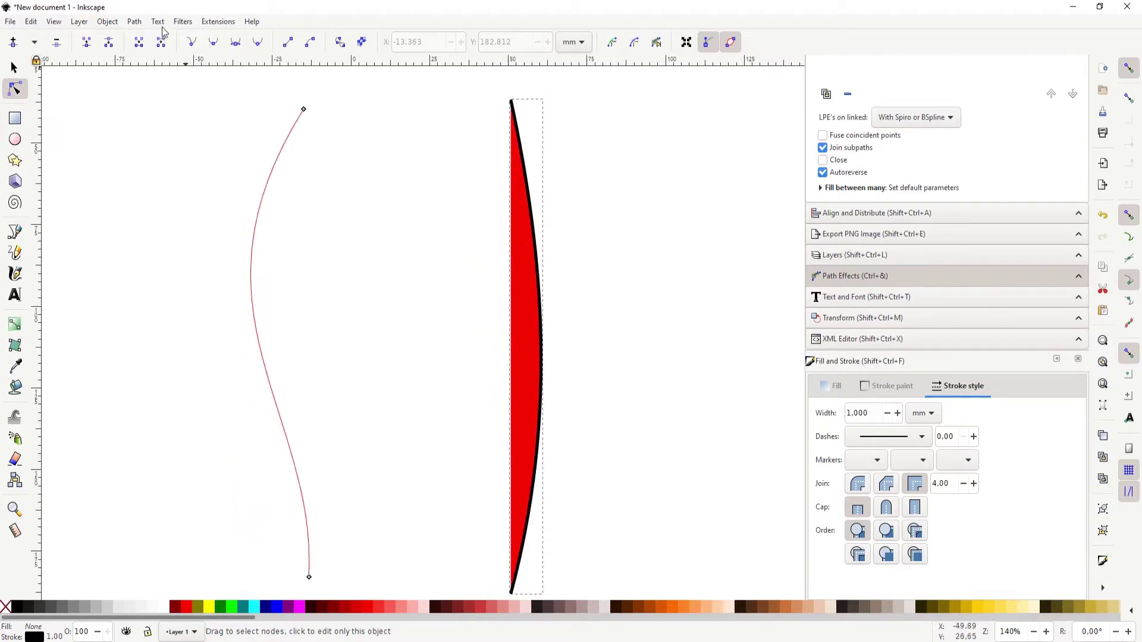
Convert the effect result into an ordinary path and reshape it into an S-curve.
left_click(134, 22)
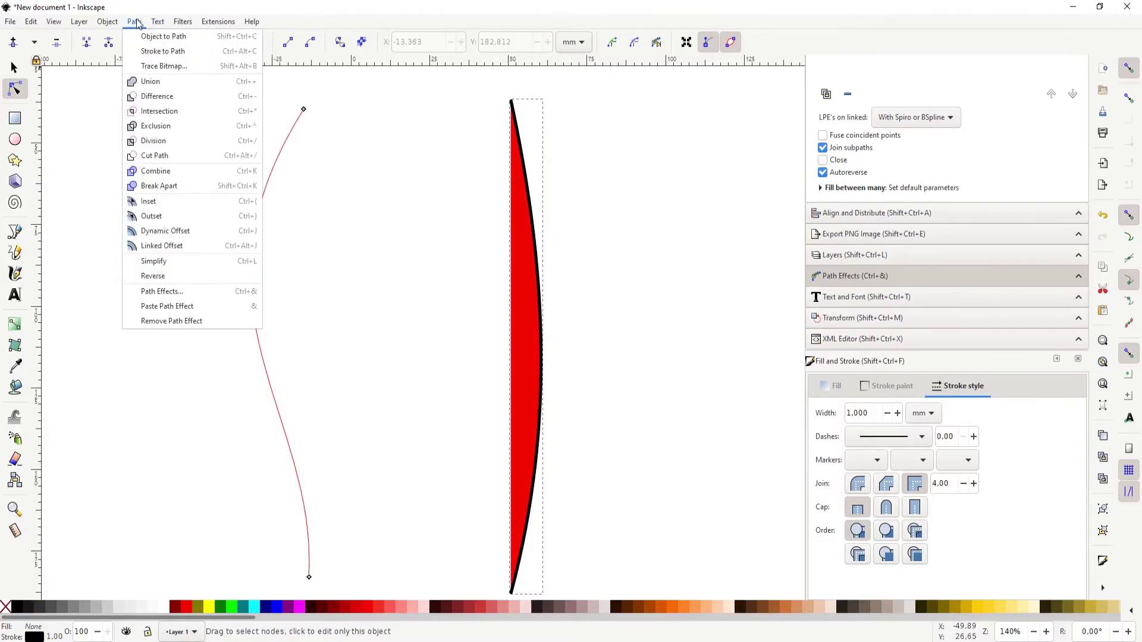
left_click(156, 37)
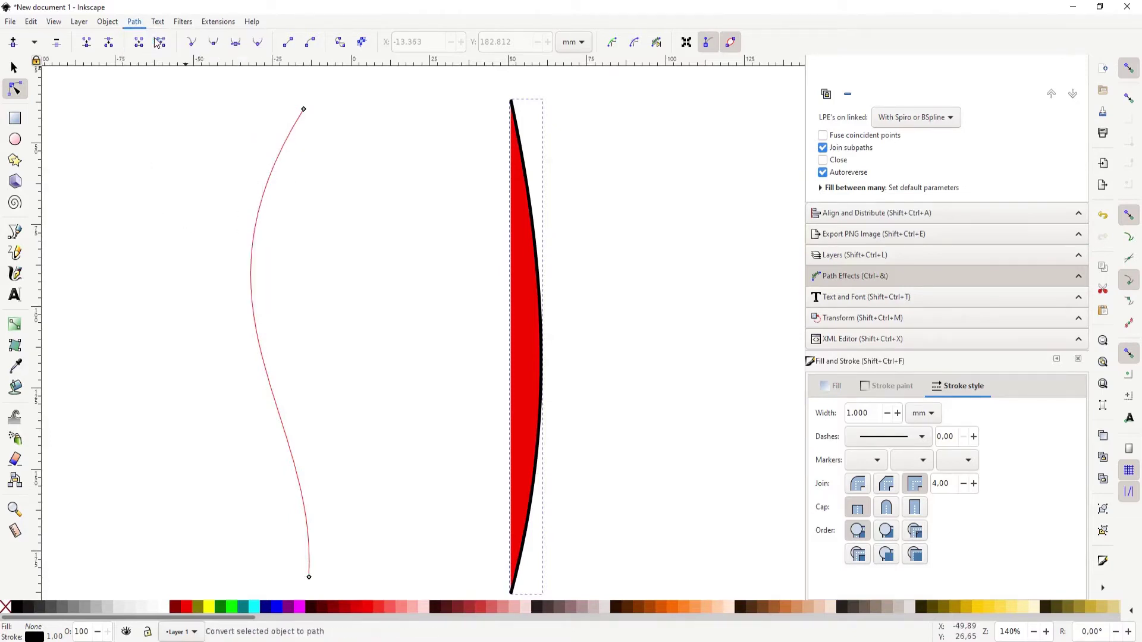
left_click_drag(511, 101, 392, 272)
key("ctrl+shift+c")
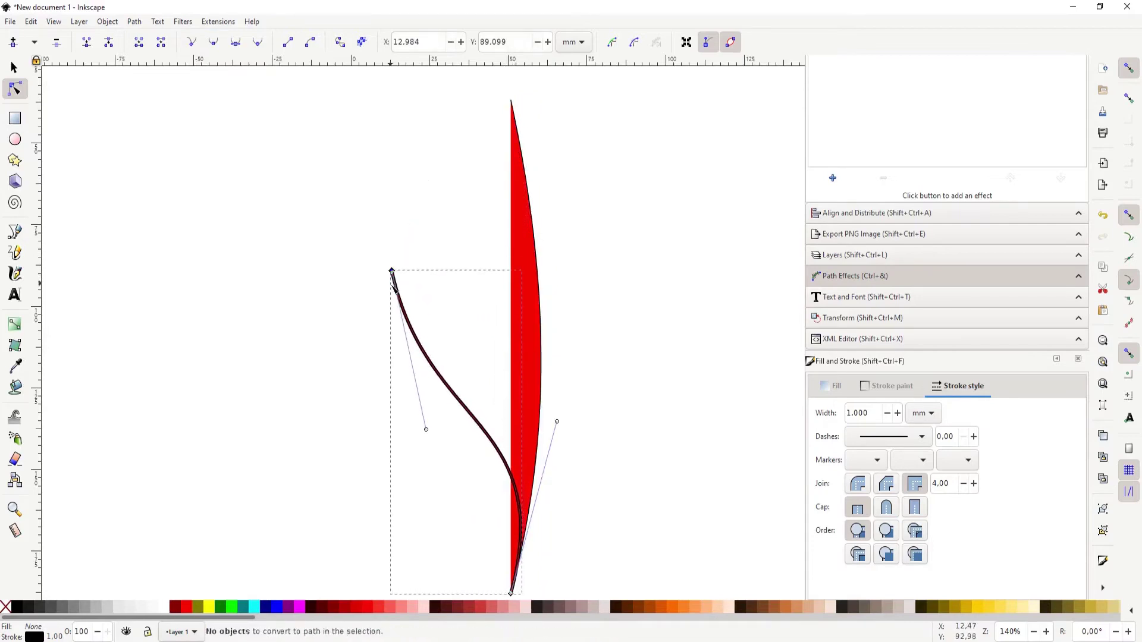
left_click_drag(429, 332, 299, 225)
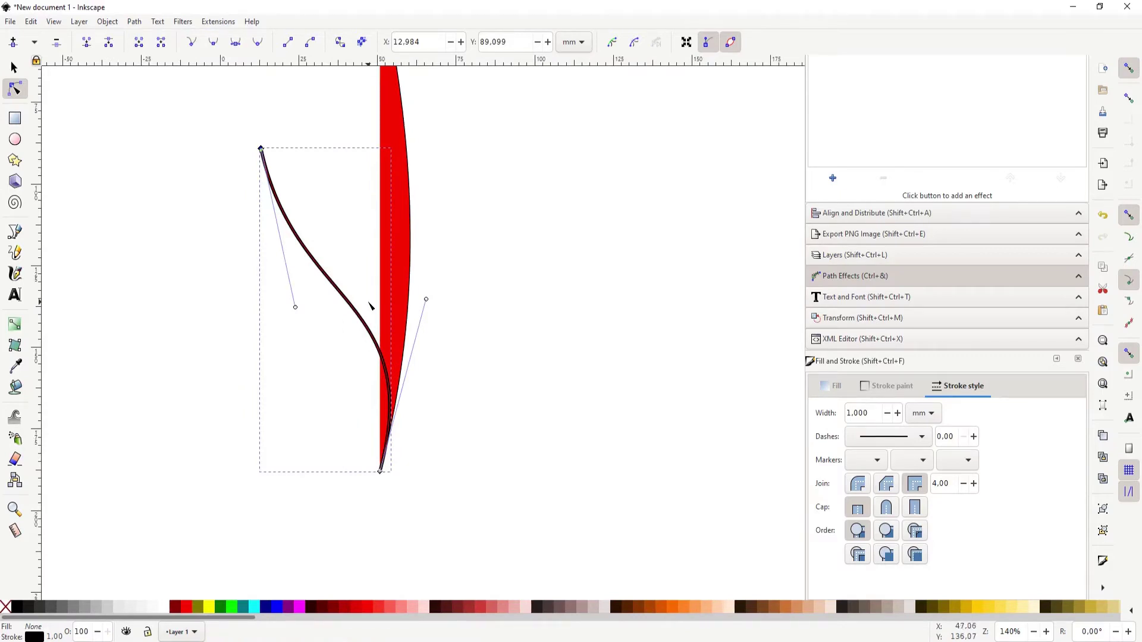
scroll(375, 315, "up", 6)
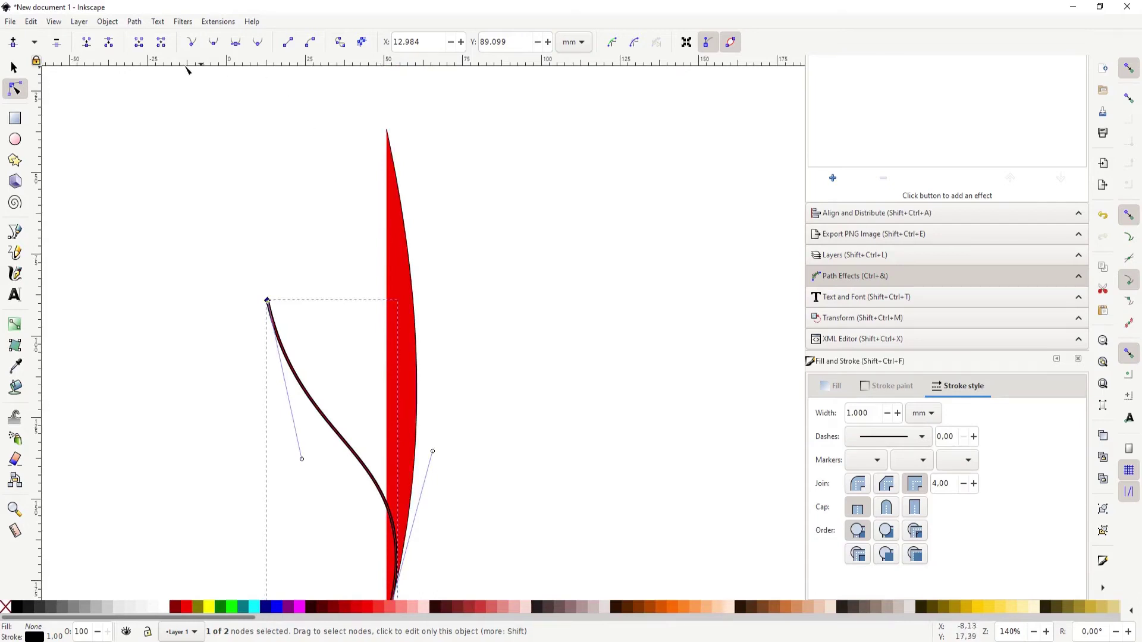
Delete the black S-curve and select the red shape with the Node tool.
left_click(14, 67)
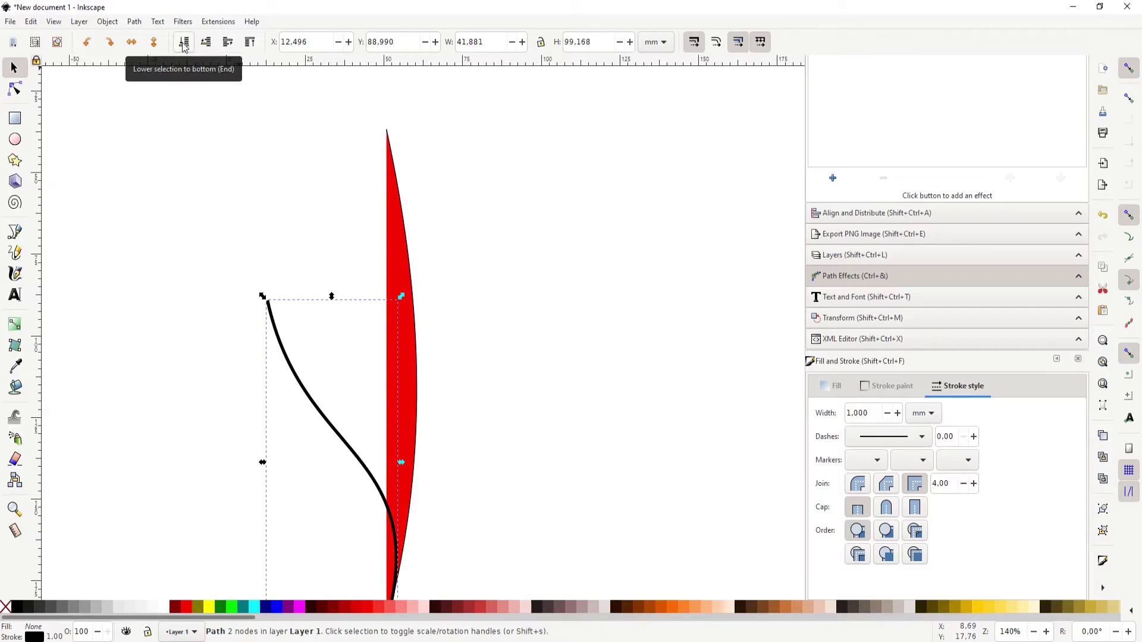
key("n")
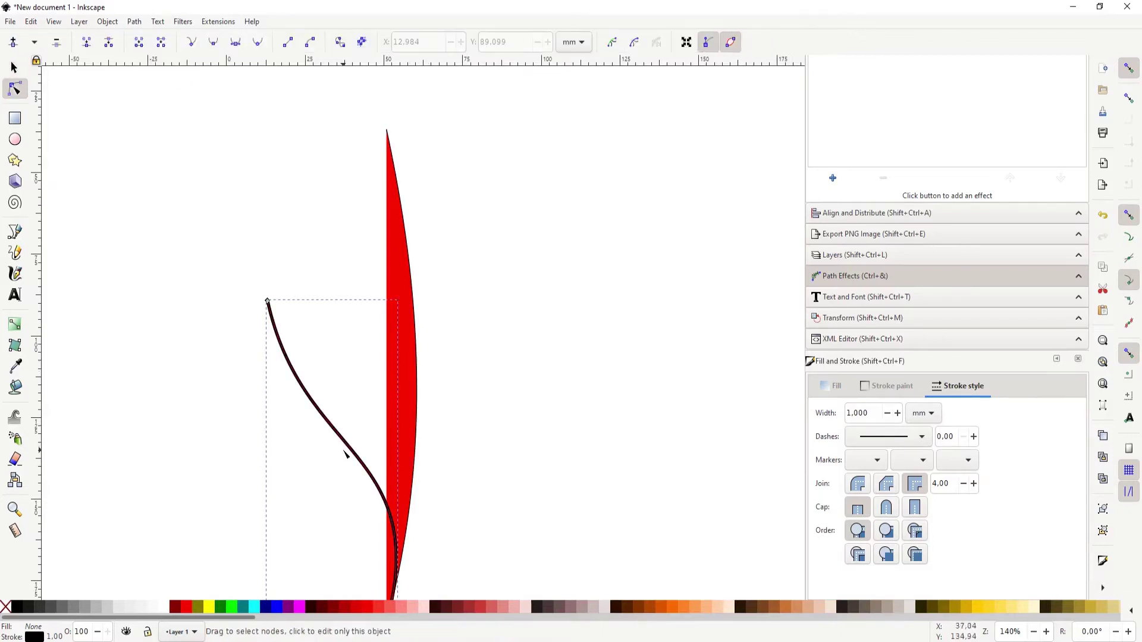
key("s")
key("Delete")
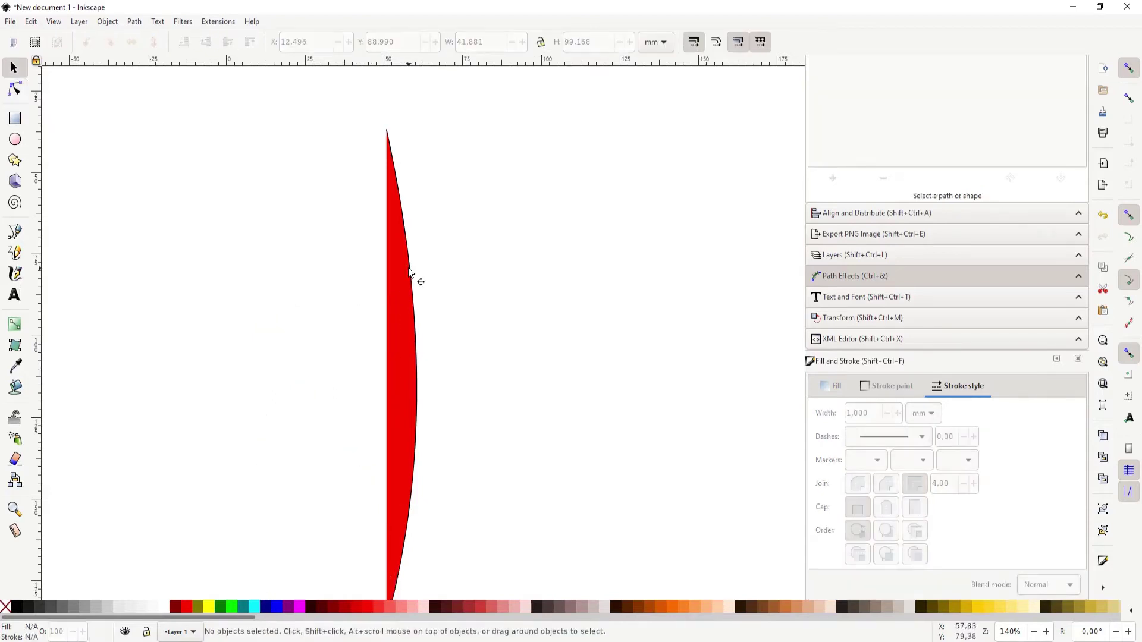
key("n")
left_click(404, 266)
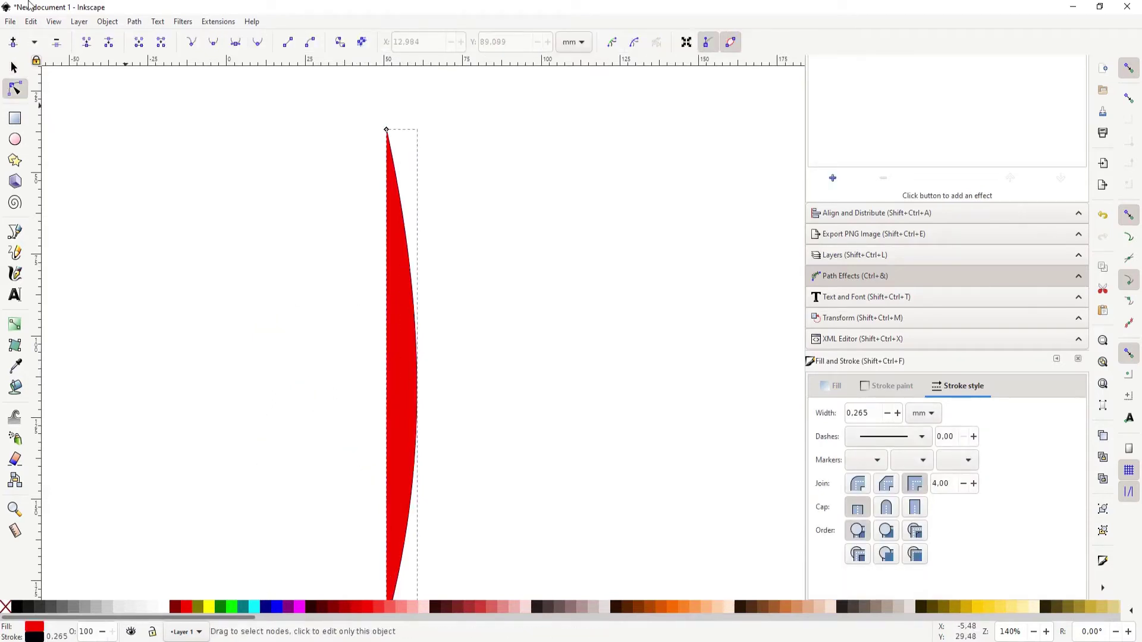
Convert the red shape to a path and drag its nodes and handles into a wide half-lens.
left_click(107, 22)
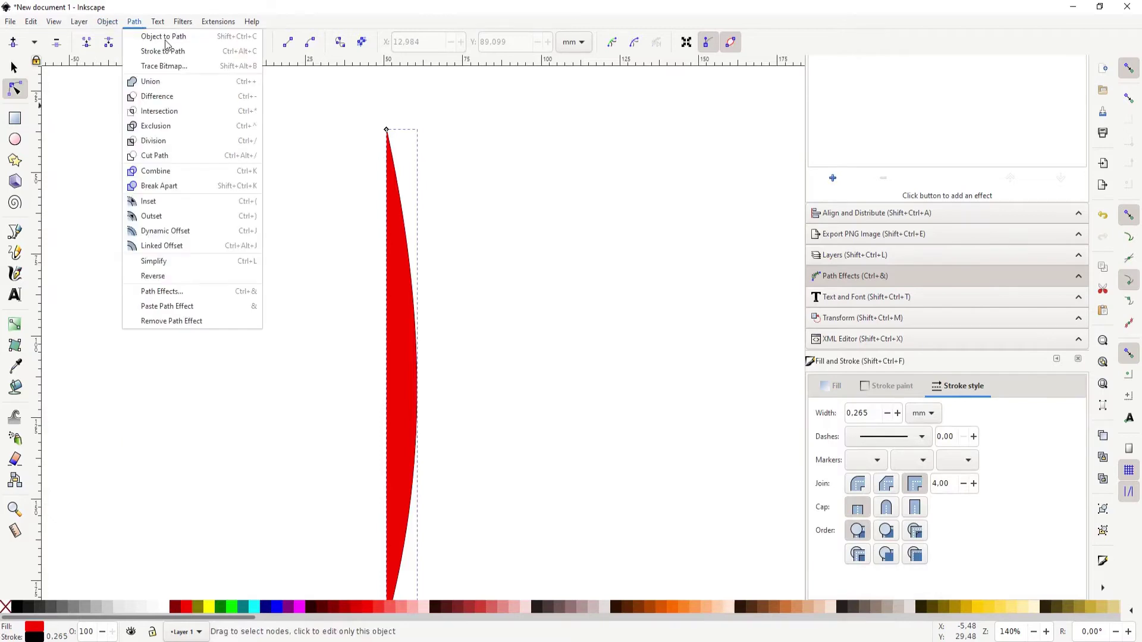
left_click(165, 40)
left_click_drag(387, 130, 344, 347)
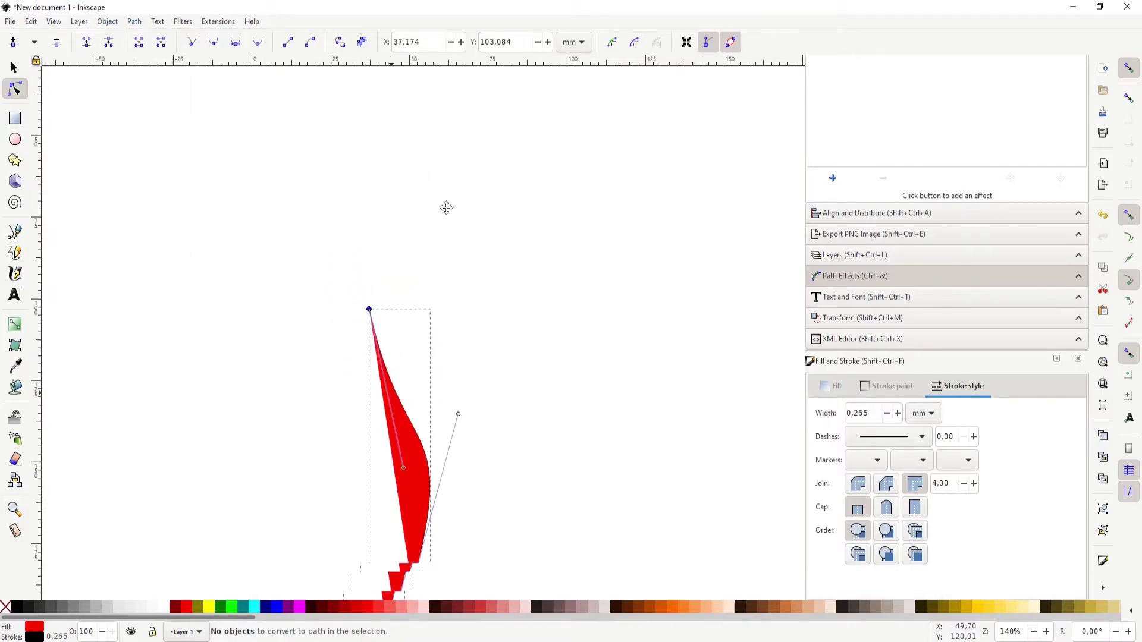
scroll(447, 208, "down", 10)
left_click_drag(469, 238, 618, 126)
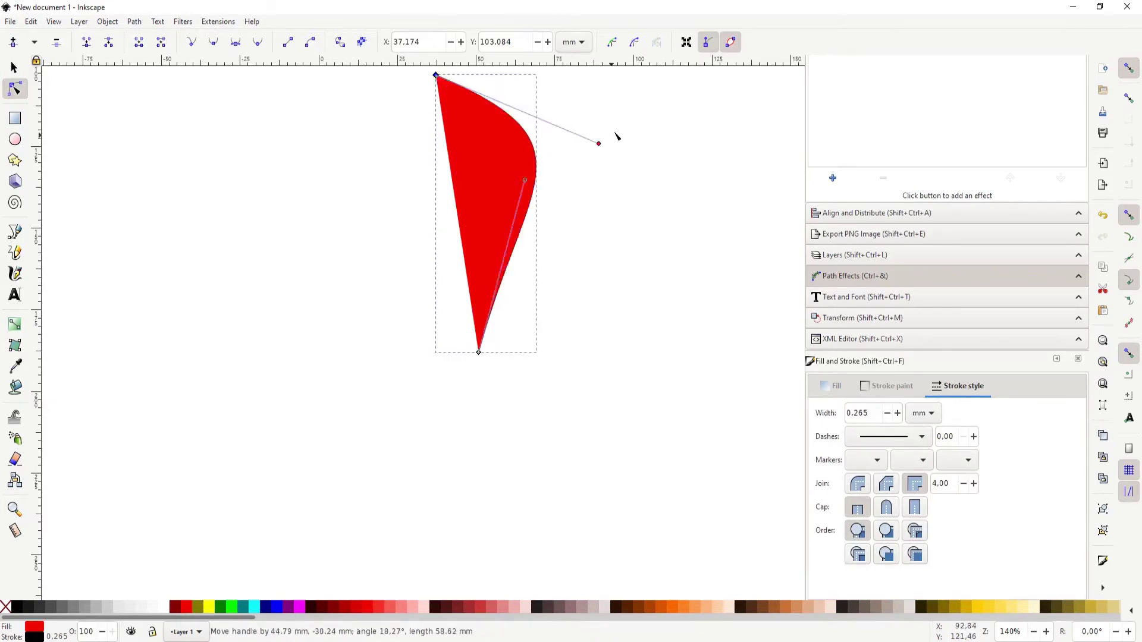
left_click_drag(525, 180, 722, 313)
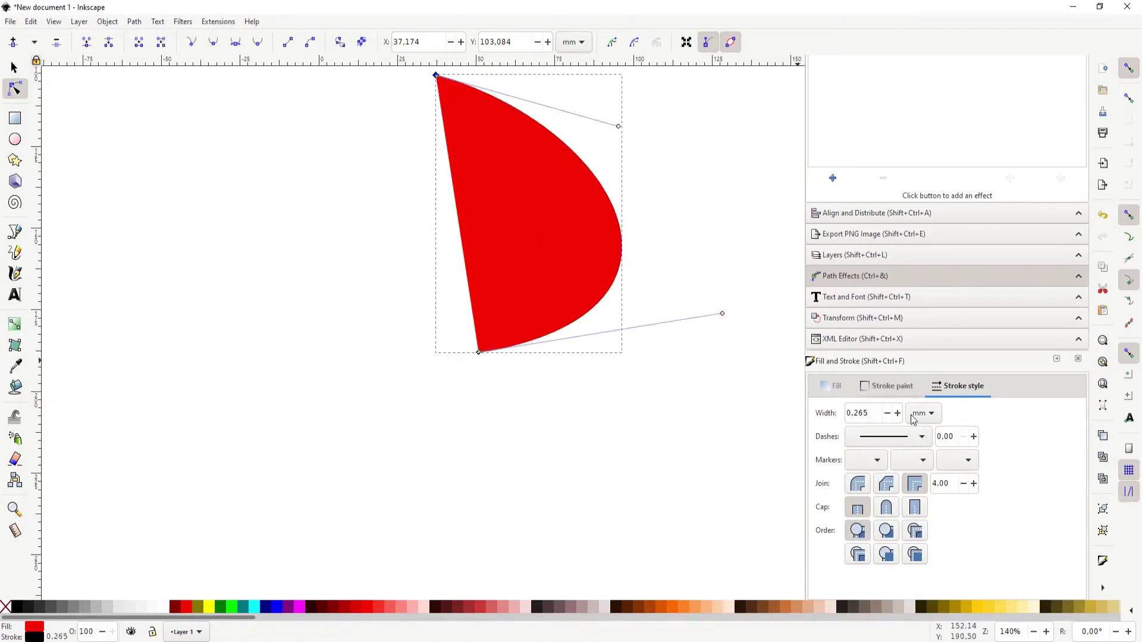
Give it a 1 mm stroke and join both end nodes with a straight segment.
left_click(872, 415)
type("1")
key("Return")
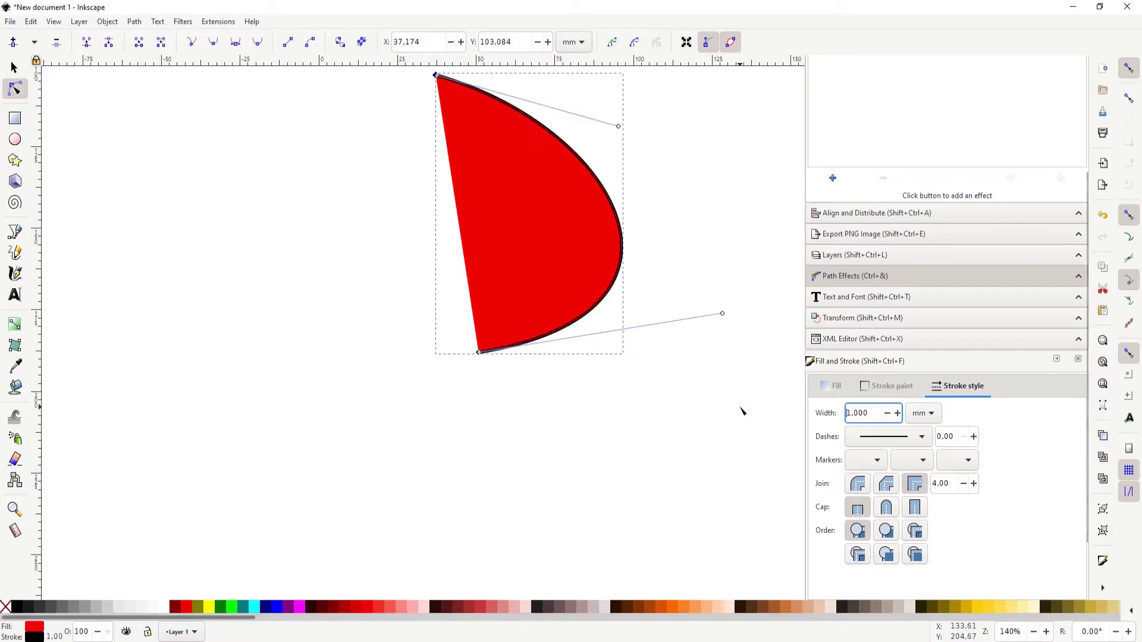
left_click_drag(620, 222, 593, 348)
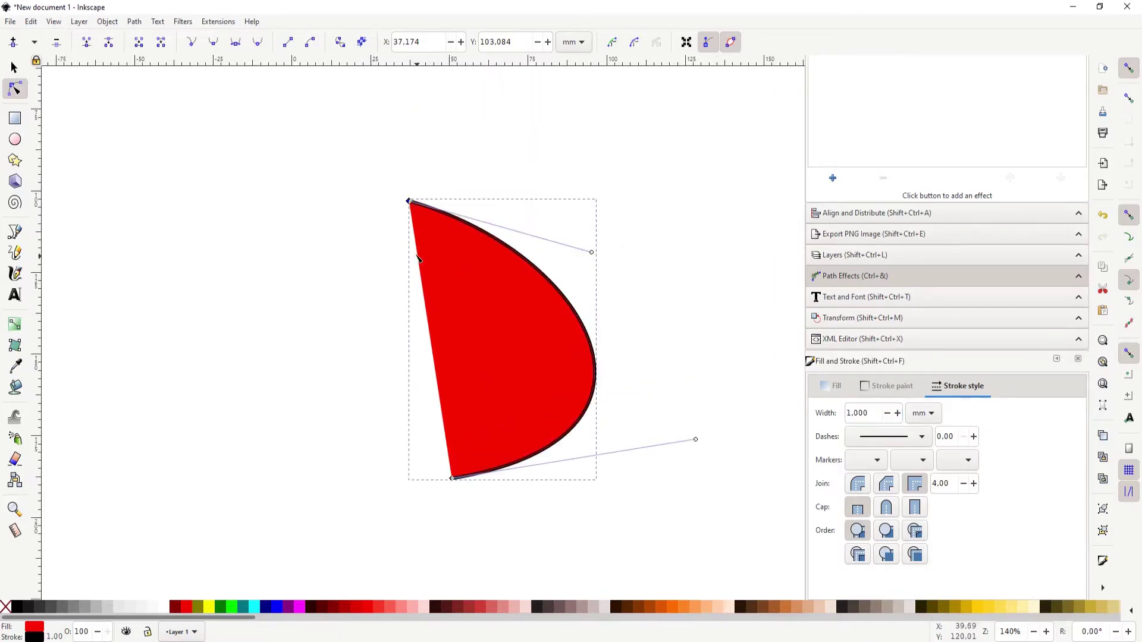
left_click_drag(365, 145, 477, 542)
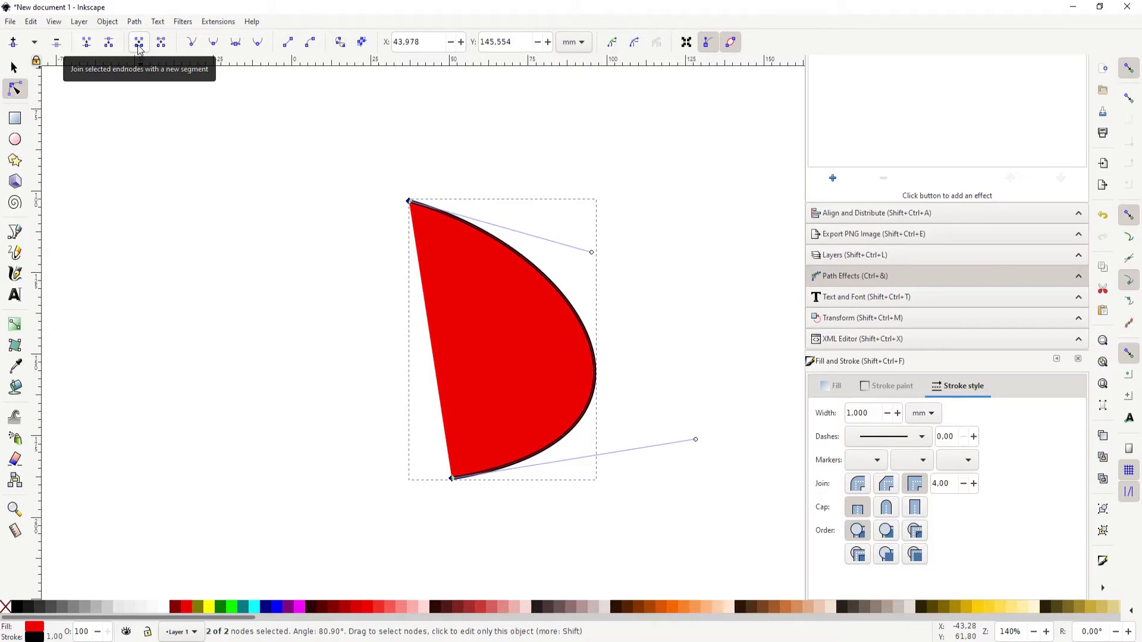
left_click(139, 47)
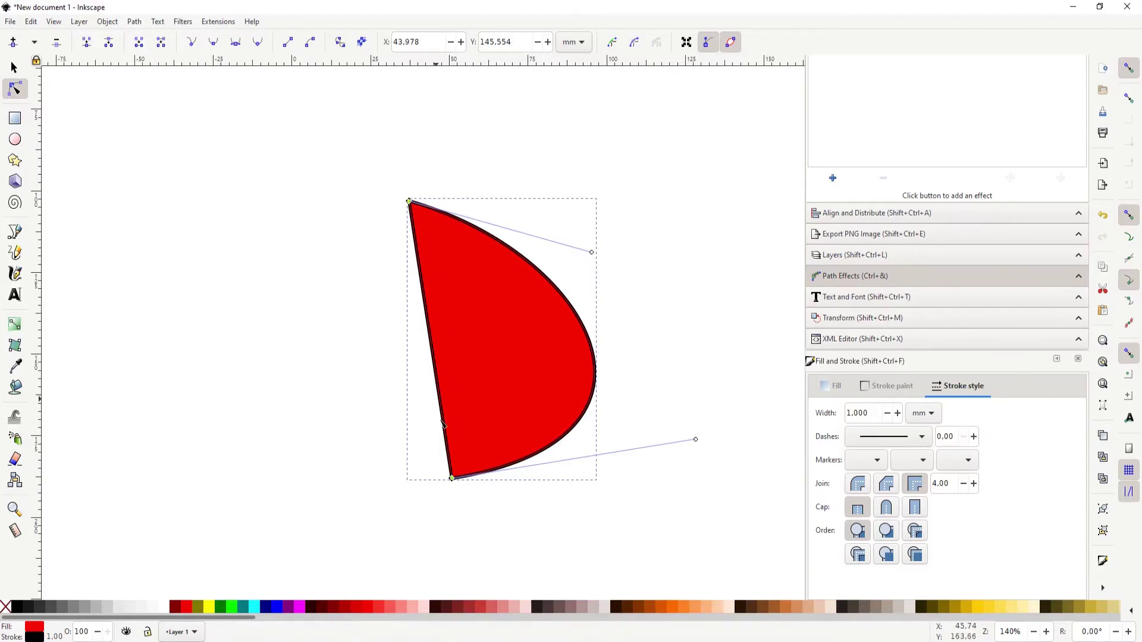
scroll(458, 495, "right", 1)
scroll(455, 495, "right", 1)
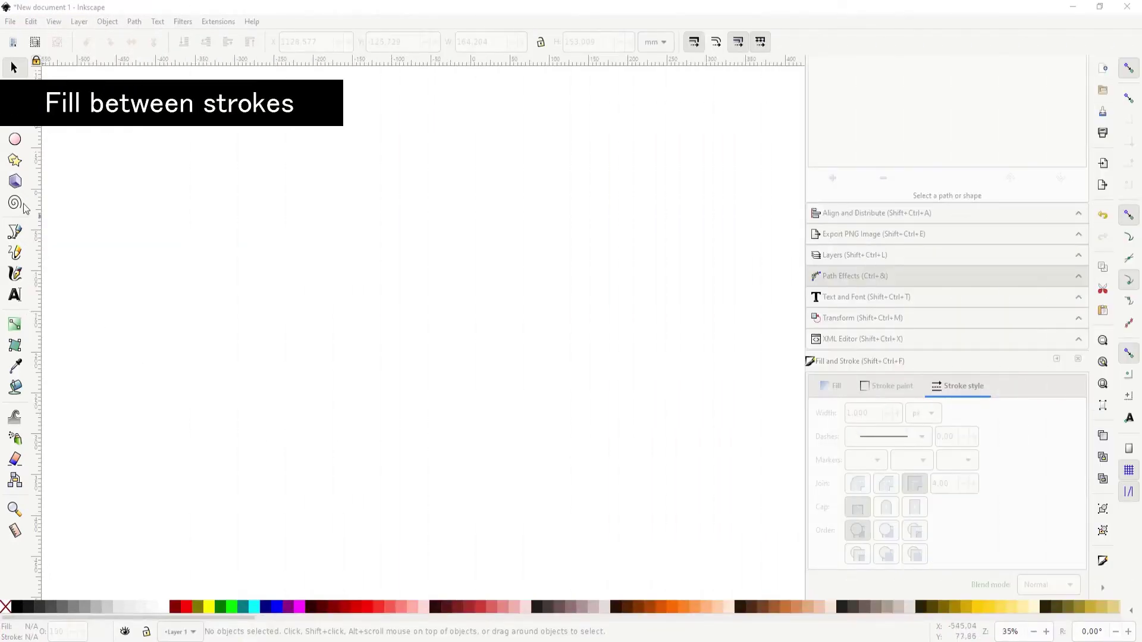
Draw three straight vertical lines side by side with the Bezier tool.
left_click(15, 232)
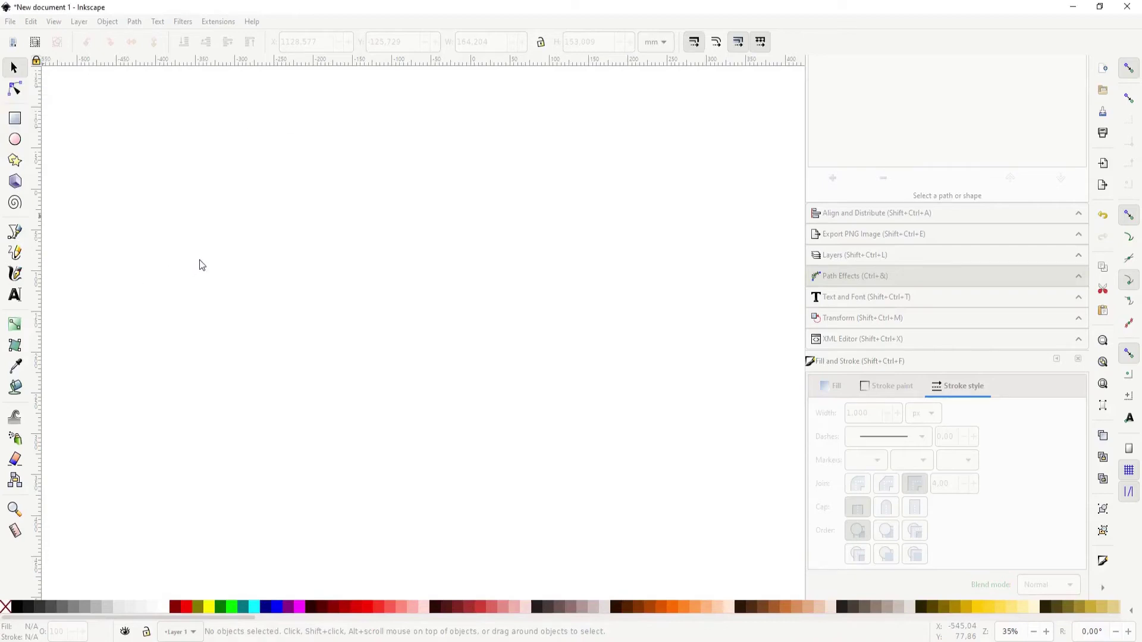
left_click(212, 181)
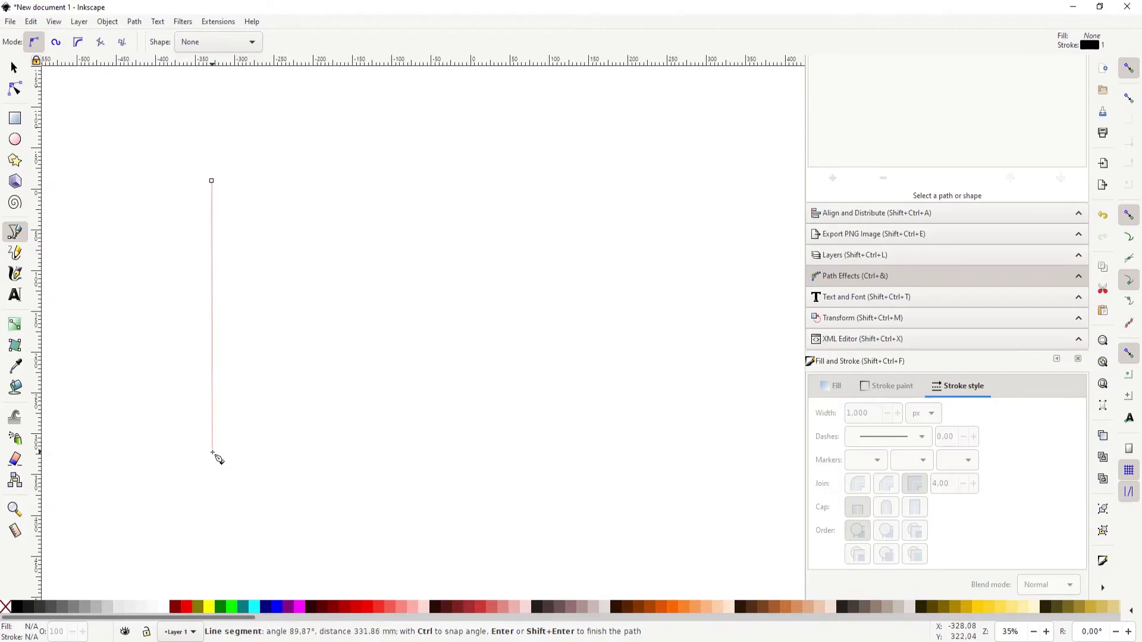
left_click(213, 453)
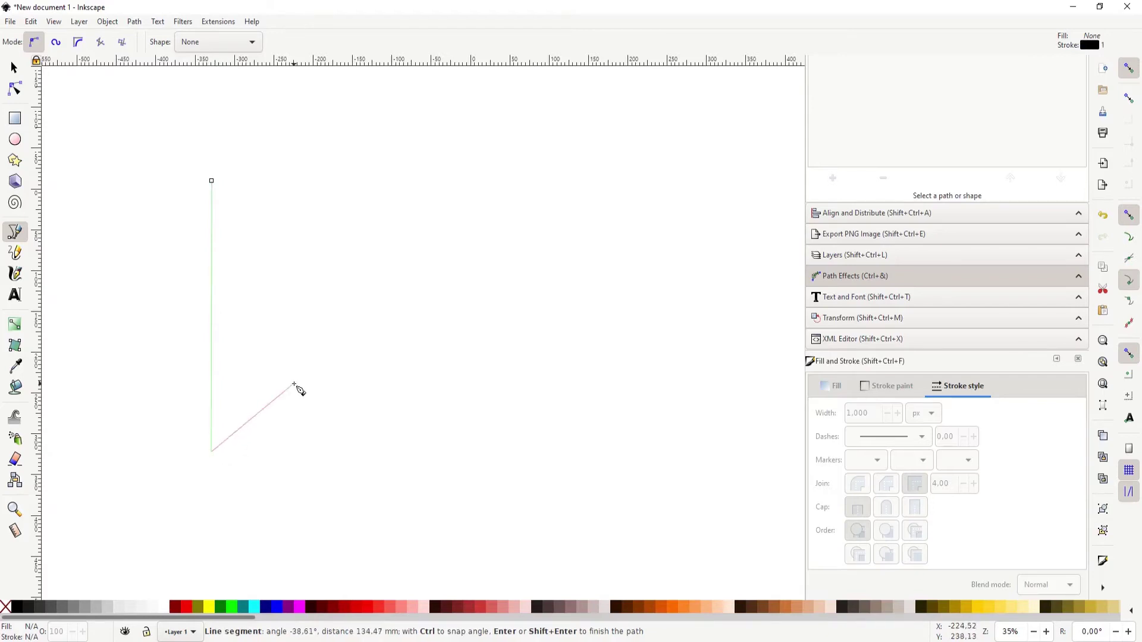
key("Return")
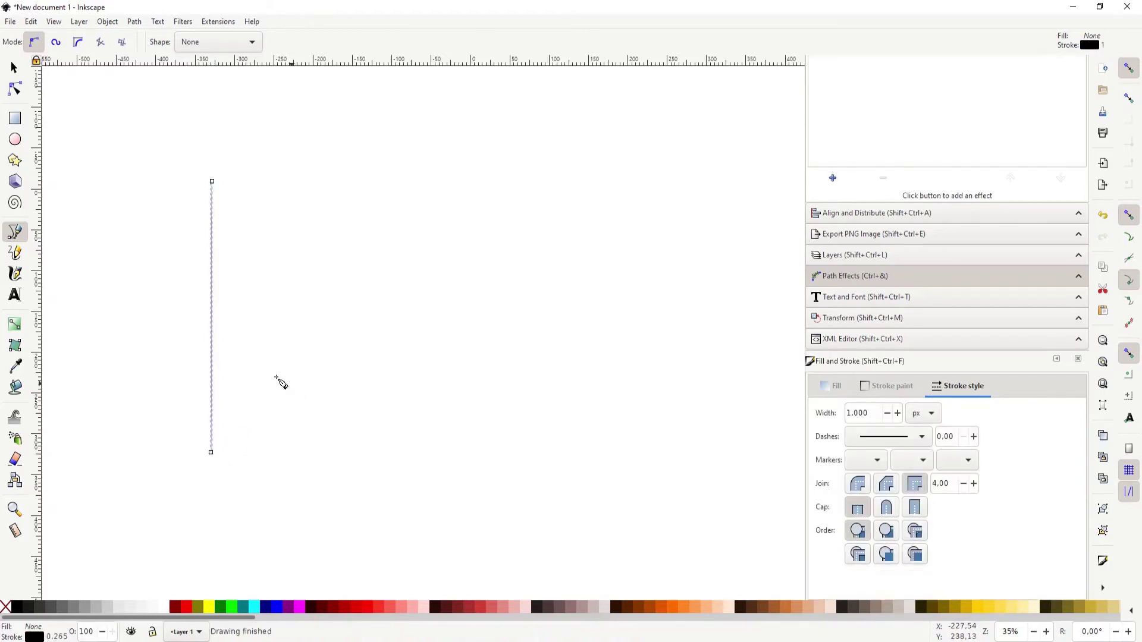
left_click(433, 185)
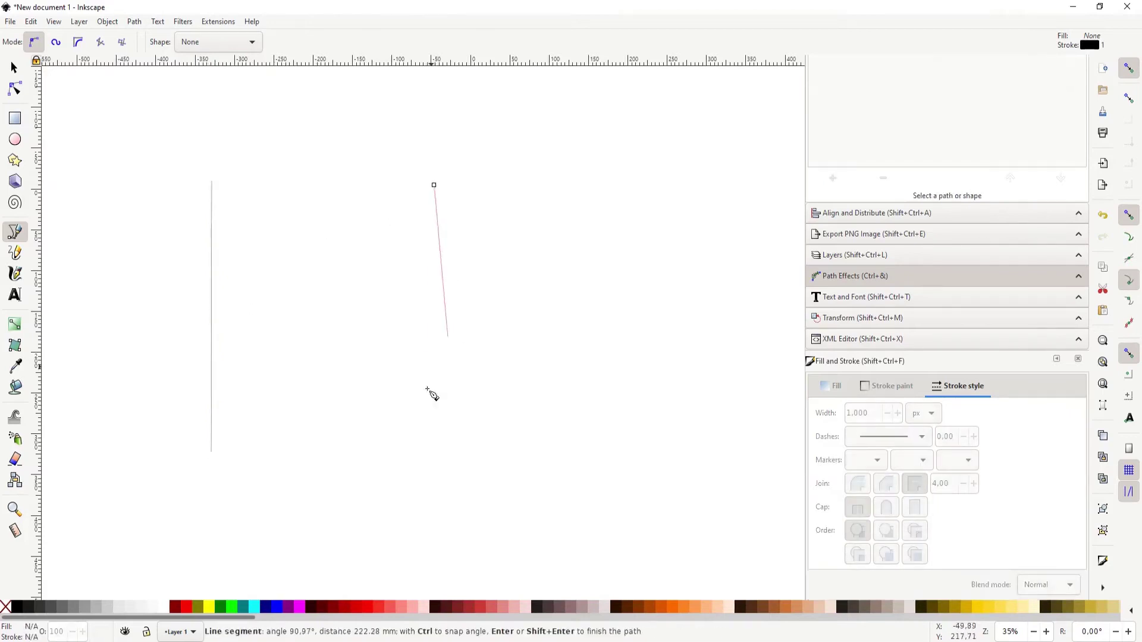
left_click(434, 449)
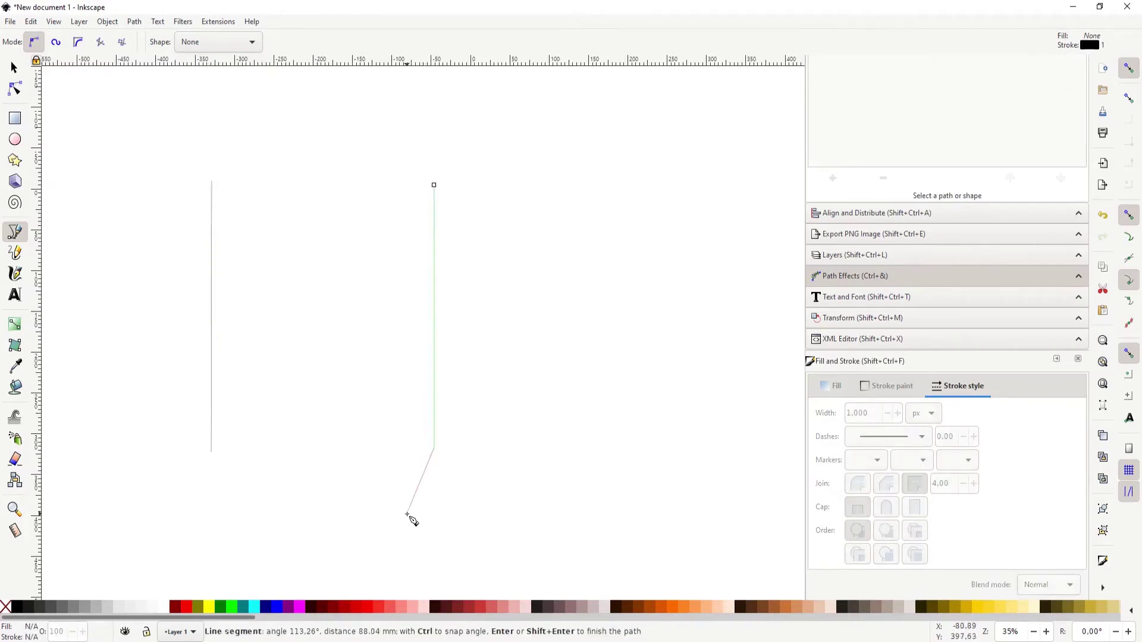
key("Return")
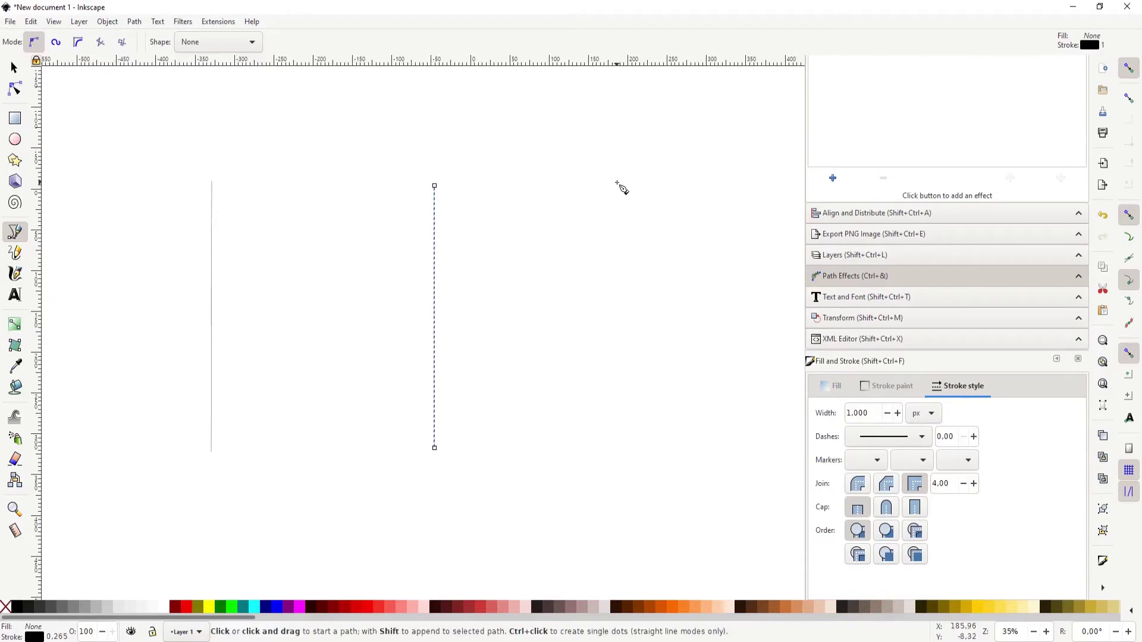
left_click(617, 181)
left_click(617, 449)
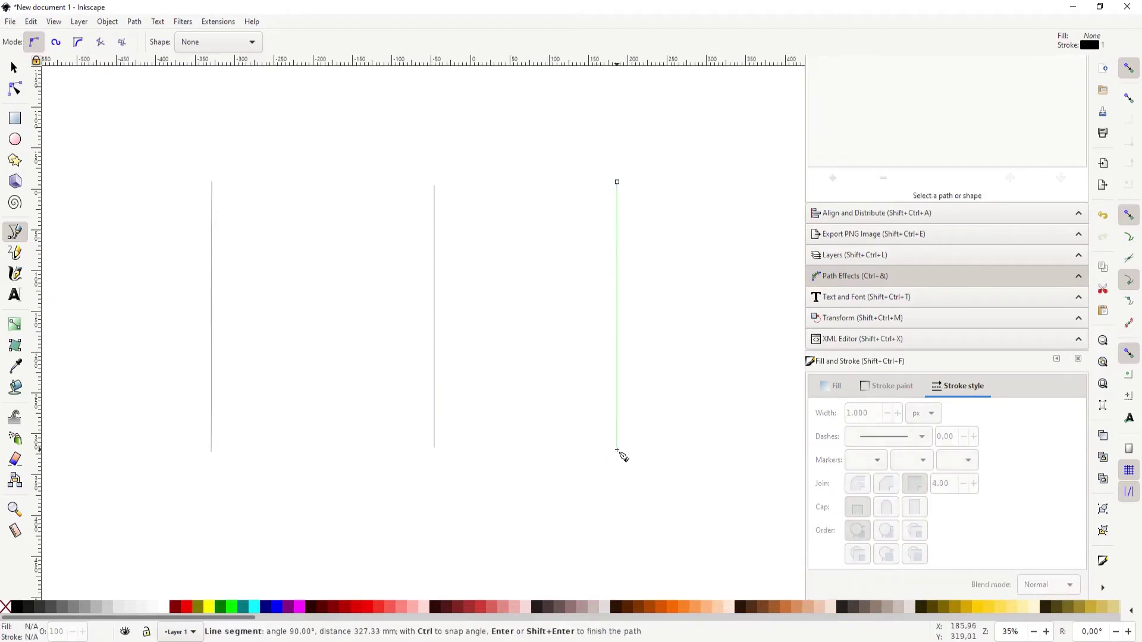
key("Return")
key("s")
right_click(521, 409)
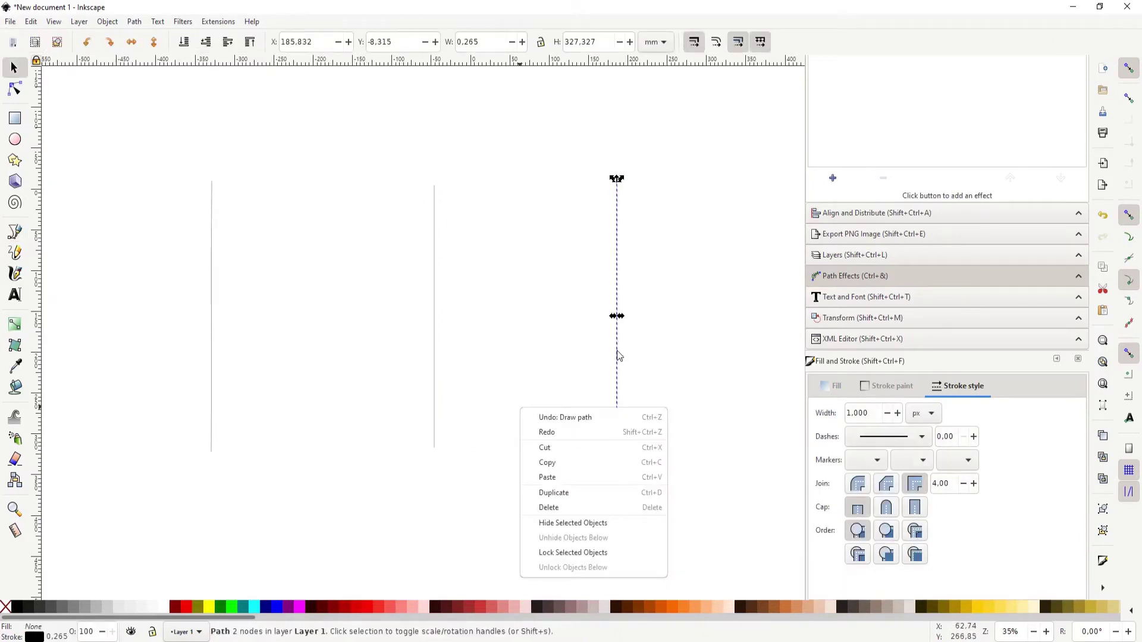
Bend the right line into a rightward curve and the middle line into one right bulge.
left_click(618, 357)
double_click(618, 344)
left_click_drag(618, 339, 684, 319)
left_click(435, 309)
mouse_move(437, 309)
left_mouse_down()
mouse_move(467, 238)
mouse_move(488, 238)
left_mouse_up()
left_click(435, 448)
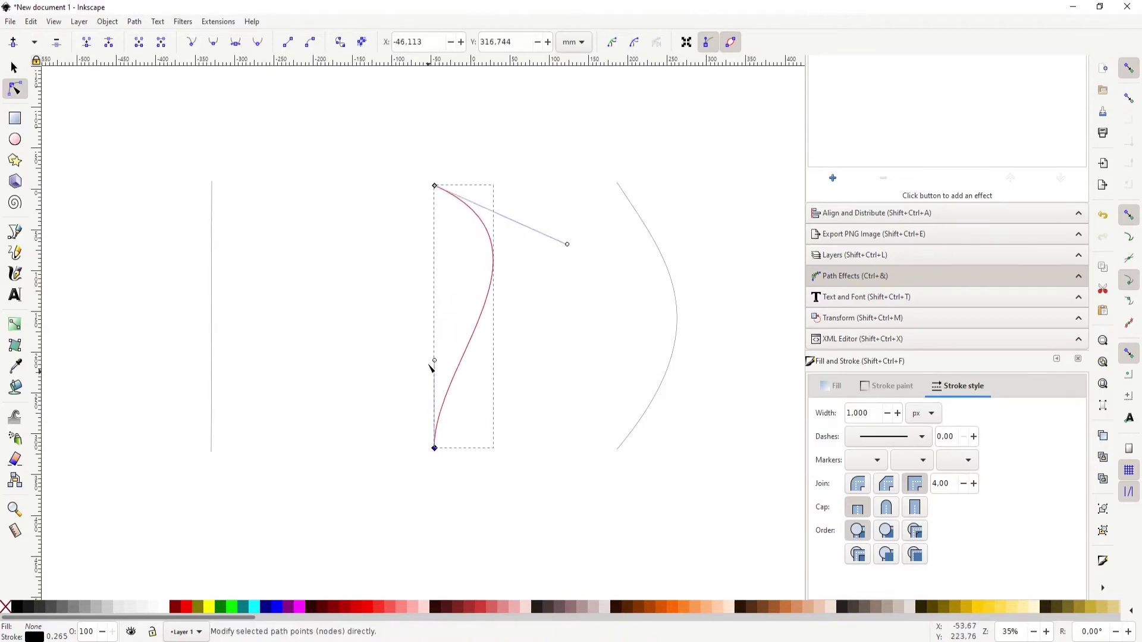
mouse_move(437, 363)
left_mouse_down()
mouse_move(519, 403)
mouse_move(595, 387)
left_mouse_up()
Add a node on the right curve and pull it and the top handle into a hook.
left_click(651, 232)
double_click(656, 245)
left_click_drag(657, 247, 695, 221)
left_click_drag(630, 204, 642, 270)
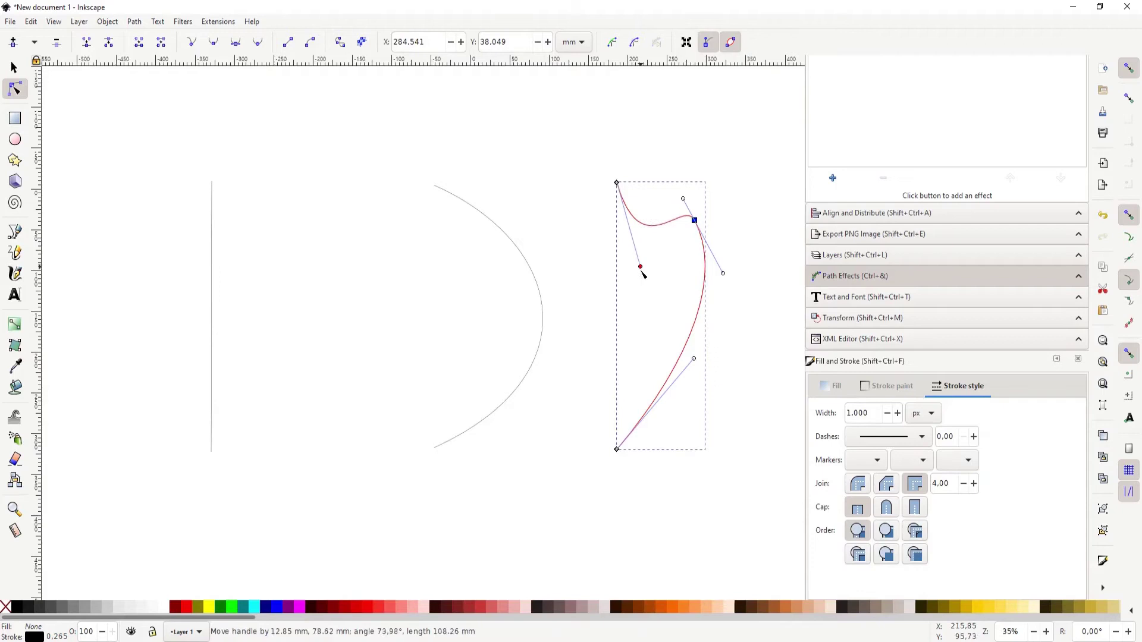
Bow the left line slightly leftward, then select all three curves together.
left_click(212, 269)
left_click_drag(212, 278, 188, 287)
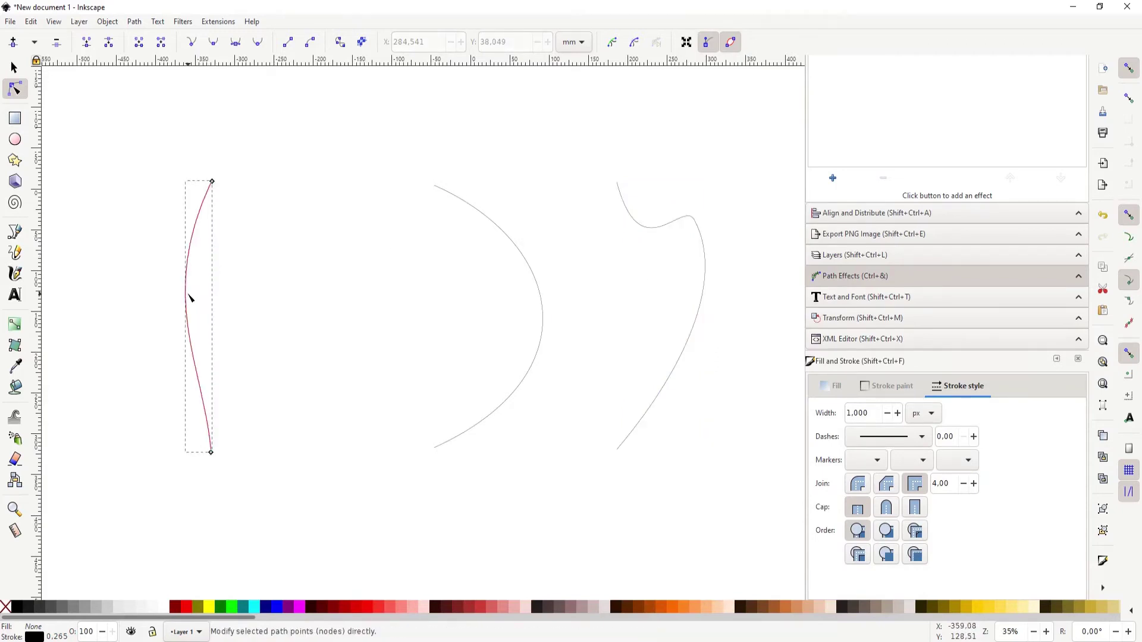
key("s")
left_click_drag(749, 547, 166, 155)
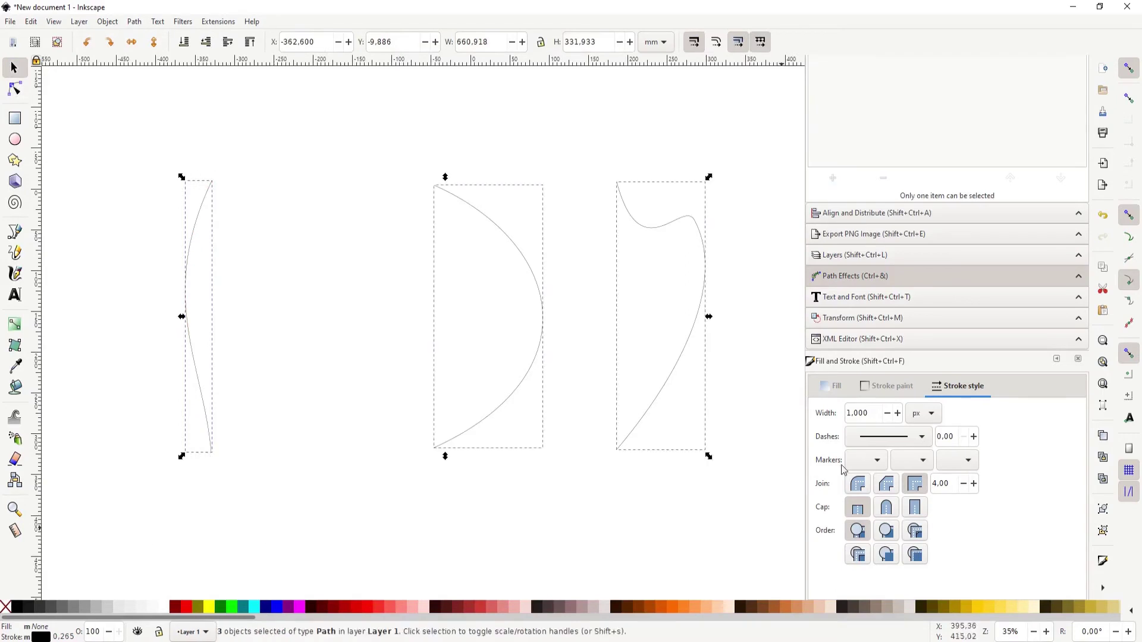
left_click(881, 414)
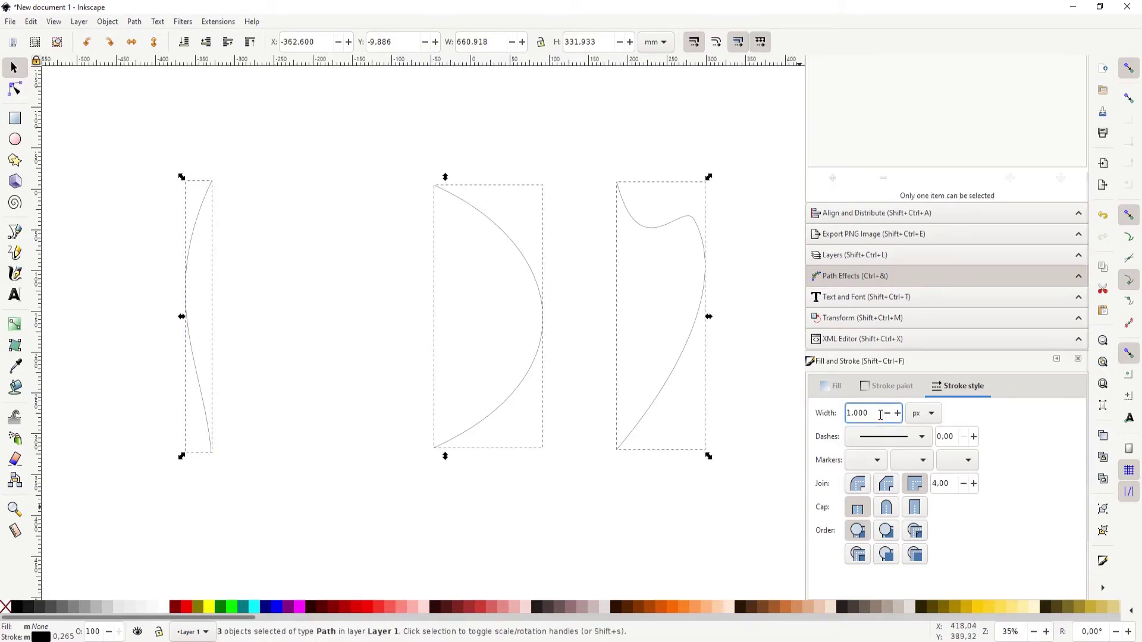
Select only the left curve and give it the Fill between strokes path effect.
left_click(362, 408)
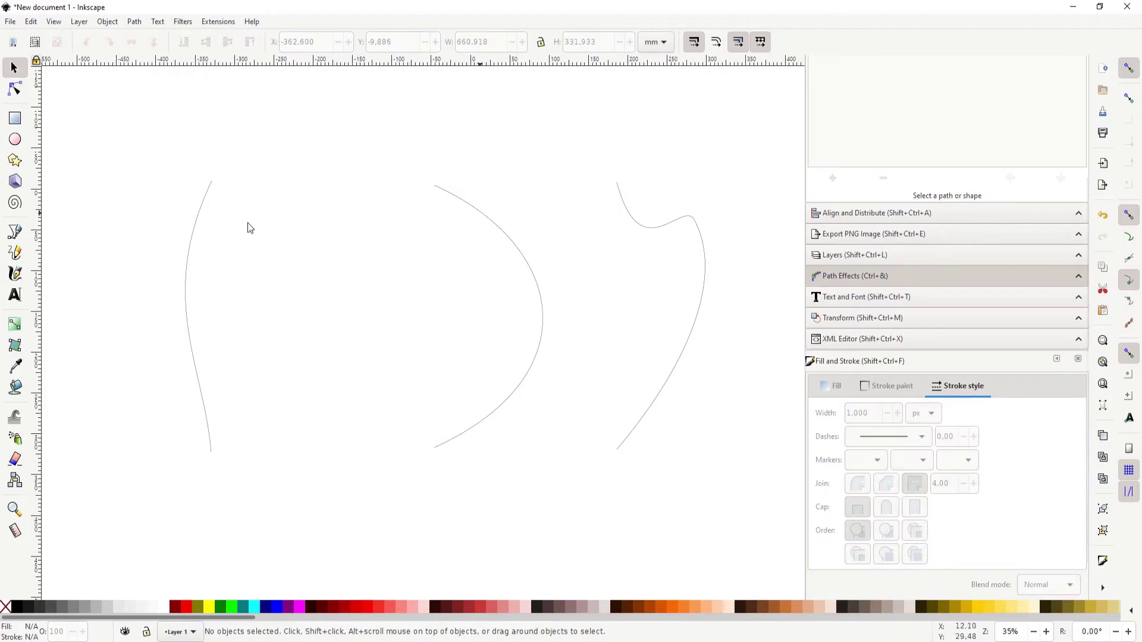
left_click(188, 326)
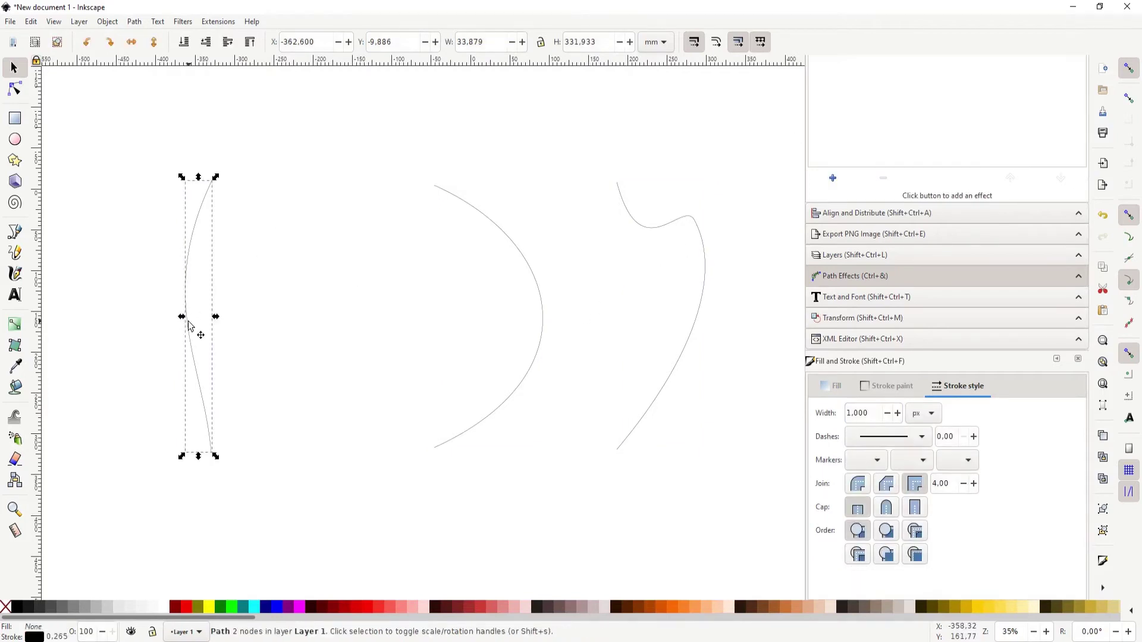
left_click(829, 177)
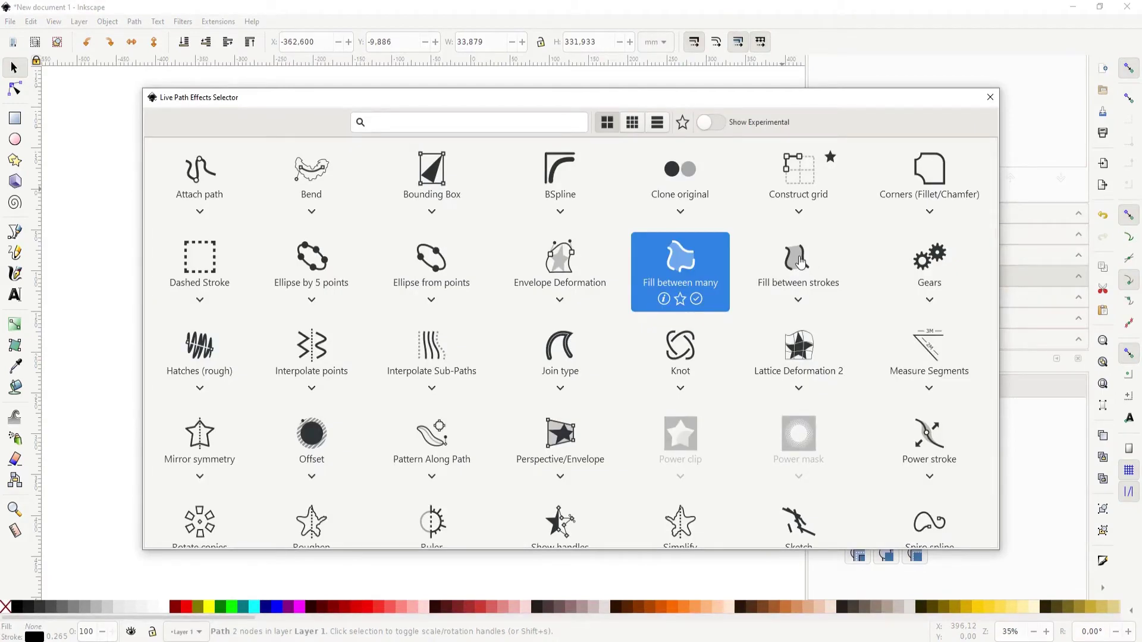
key("Escape")
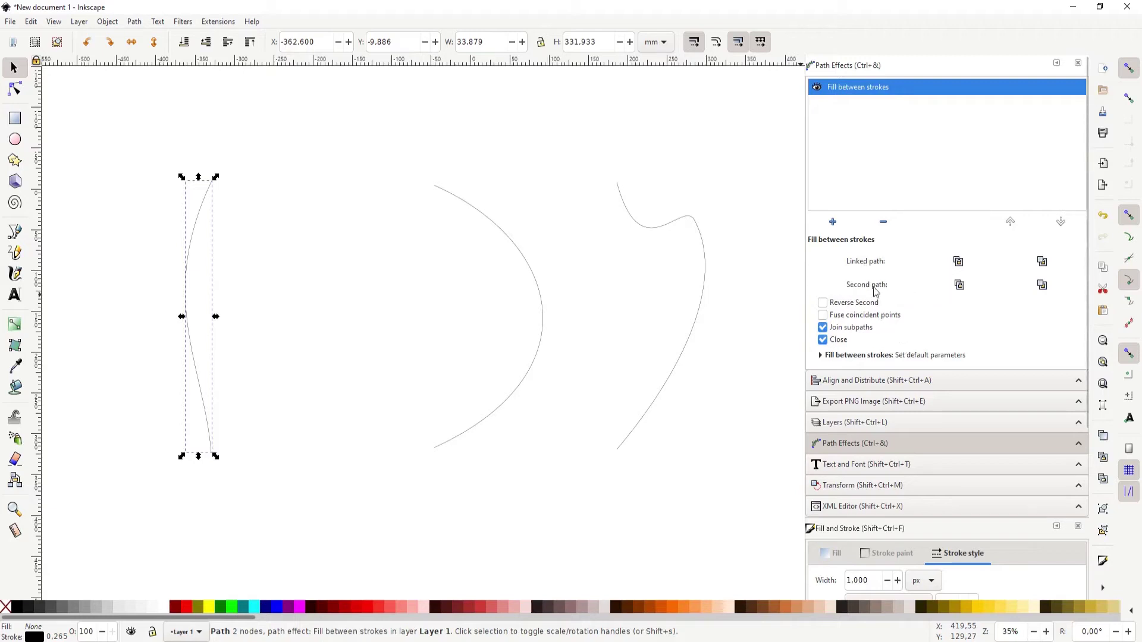
Link the middle curve as Linked path and the right curve as Second path.
left_click(543, 315)
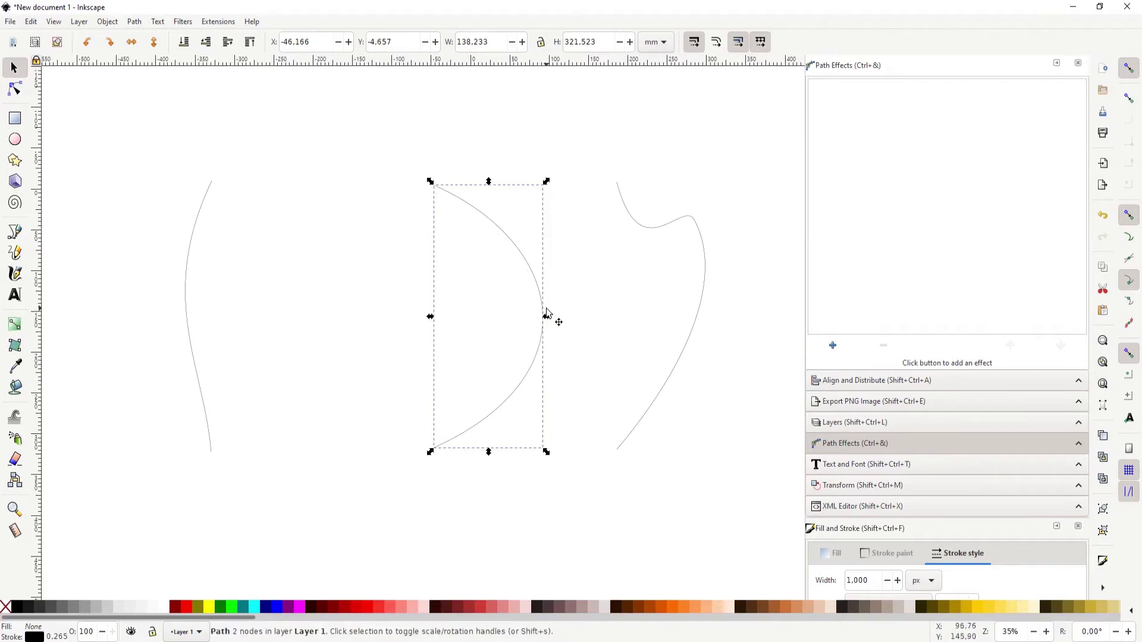
left_click(192, 361)
left_click(958, 261)
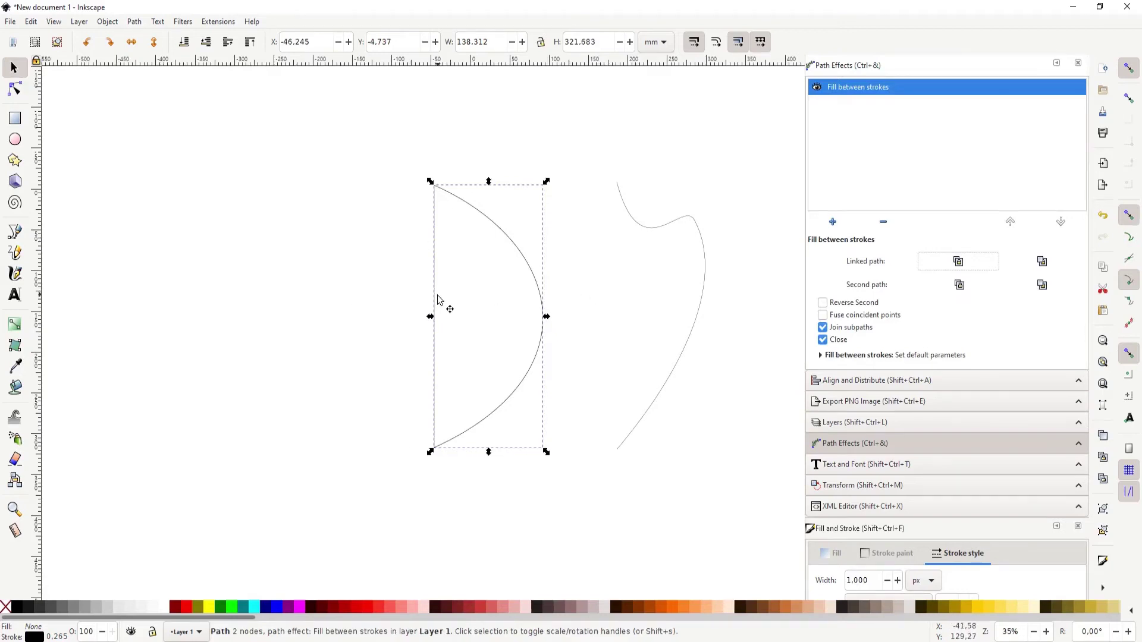
left_click(703, 294)
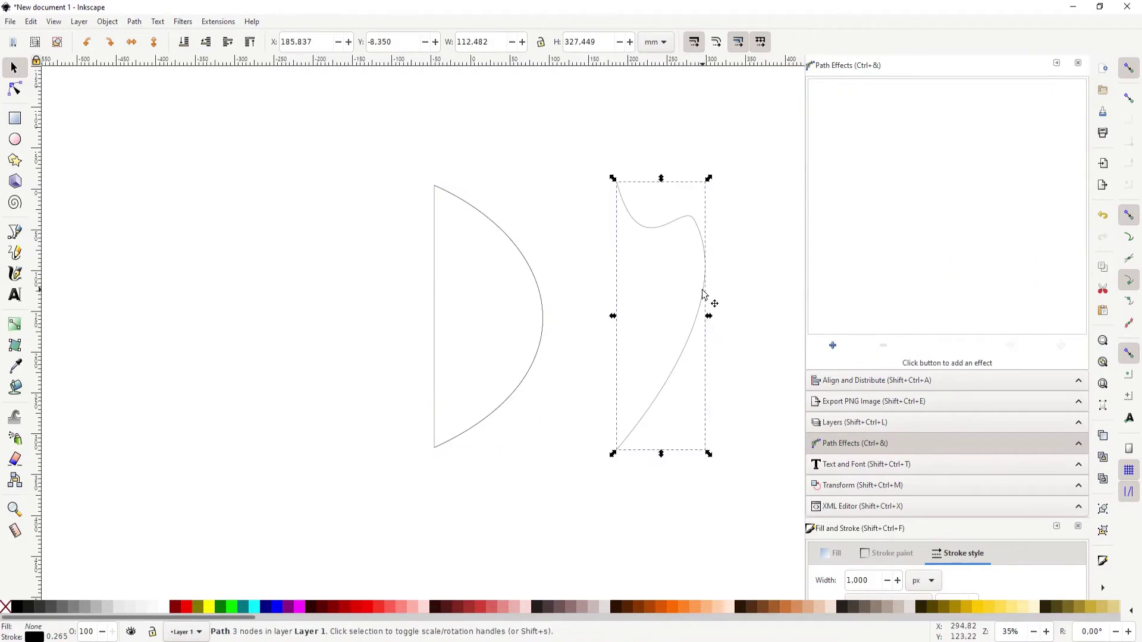
key("ctrl")
left_click(437, 350)
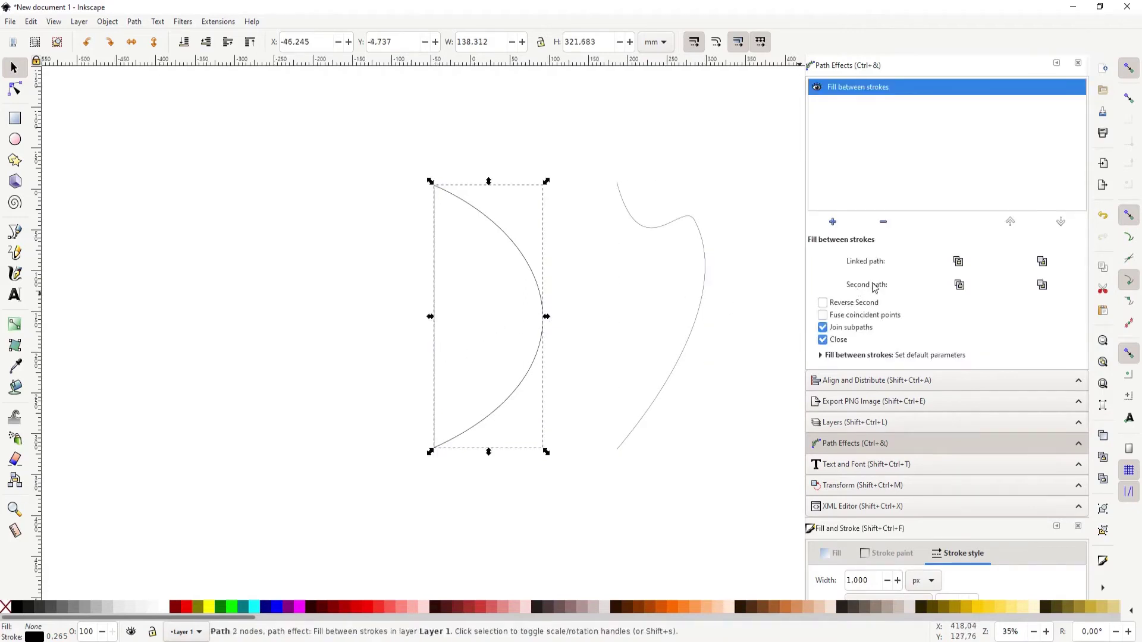
left_click(960, 286)
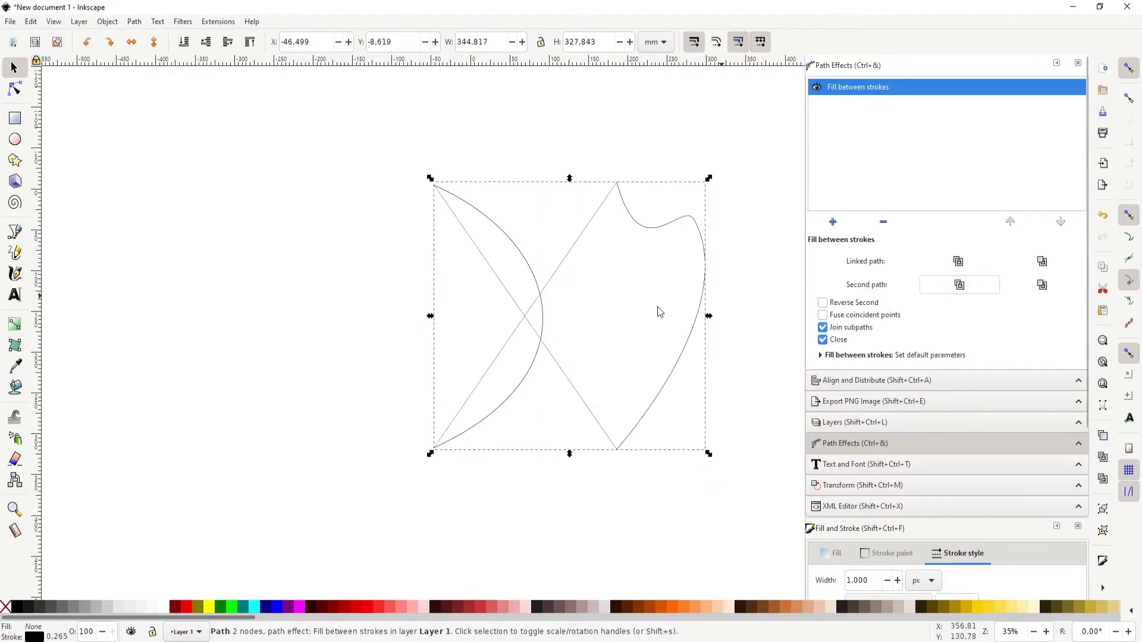
Try moving the combined outline, undo it, and turn on Reverse Second.
left_click_drag(543, 278, 209, 301)
key("ctrl+z")
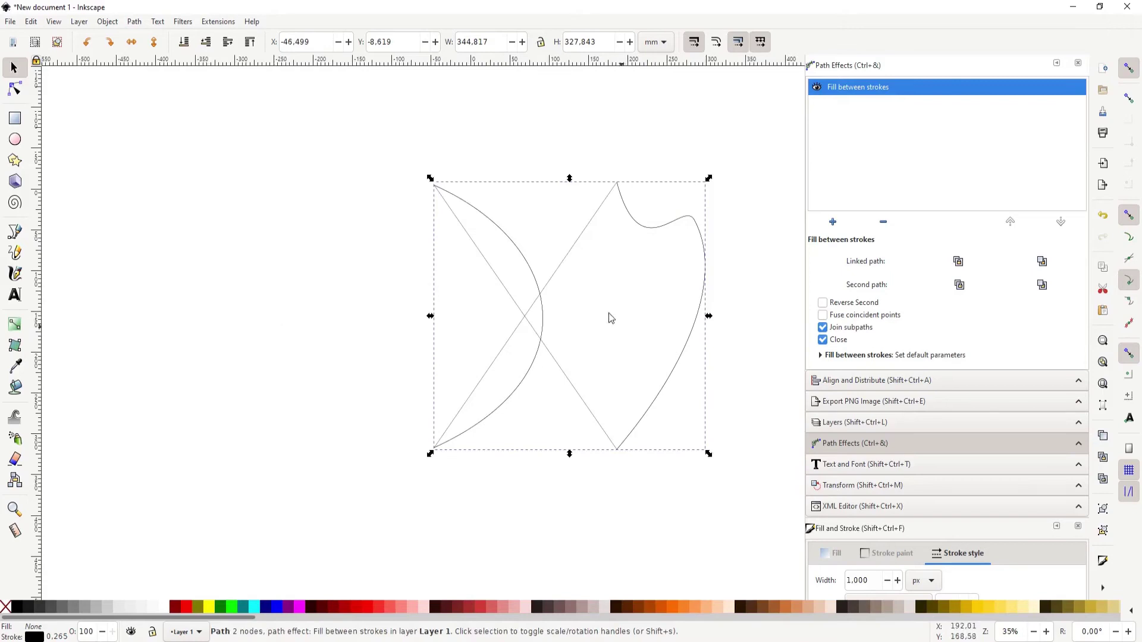
left_click_drag(566, 258, 520, 284)
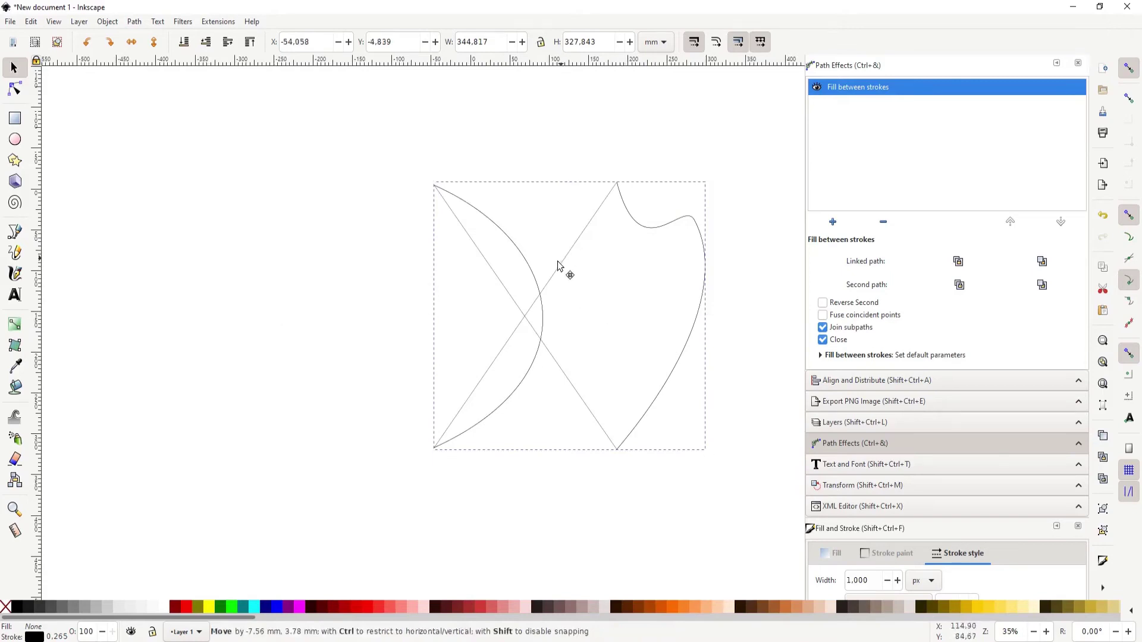
key("ctrl+z")
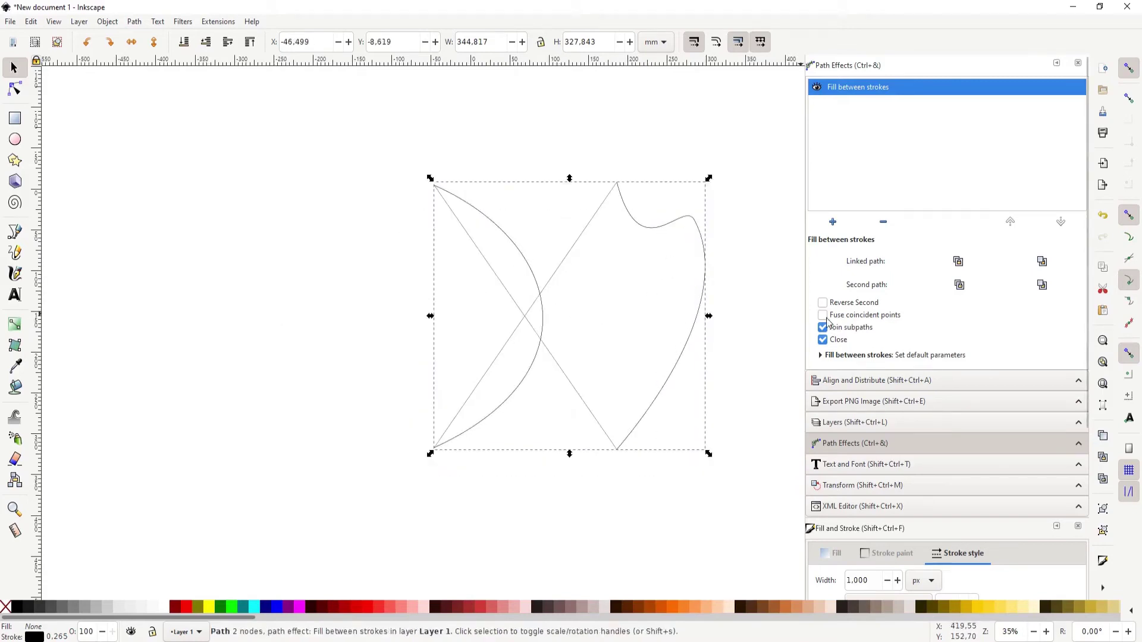
left_click(824, 305)
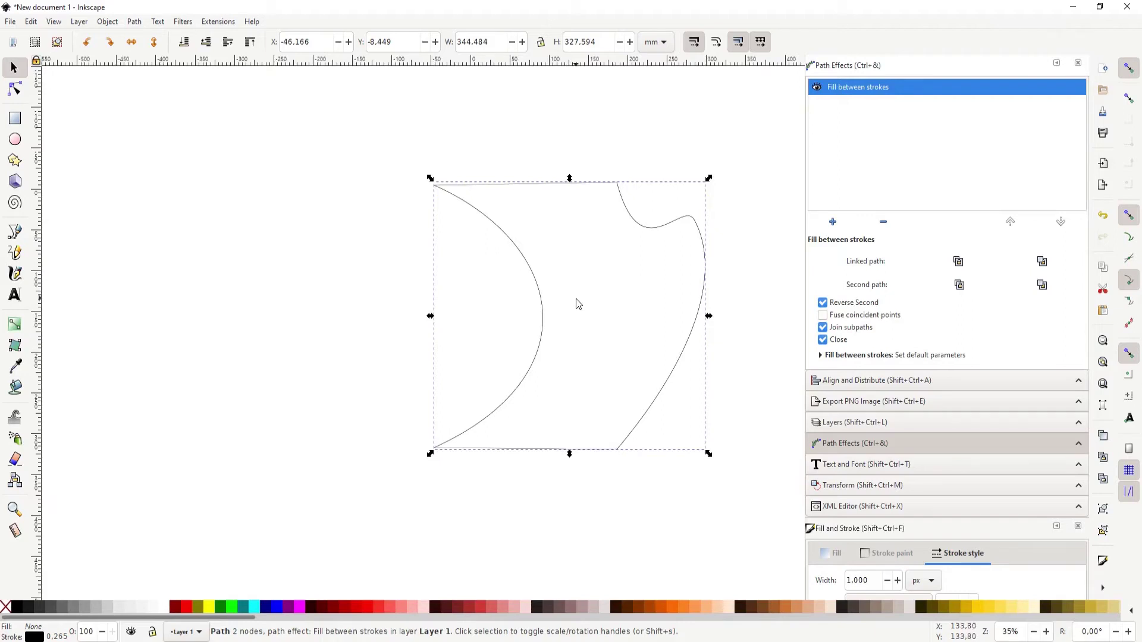
Reverse the combined path with Path > Reverse and fill it solid red.
left_click(107, 21)
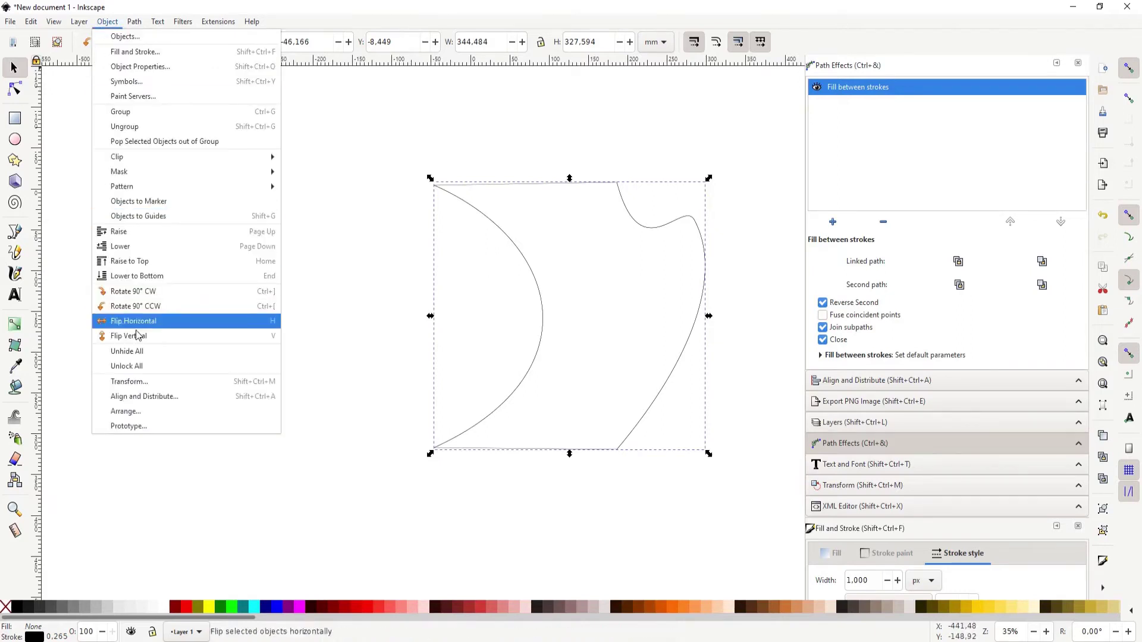
mouse_move(134, 22)
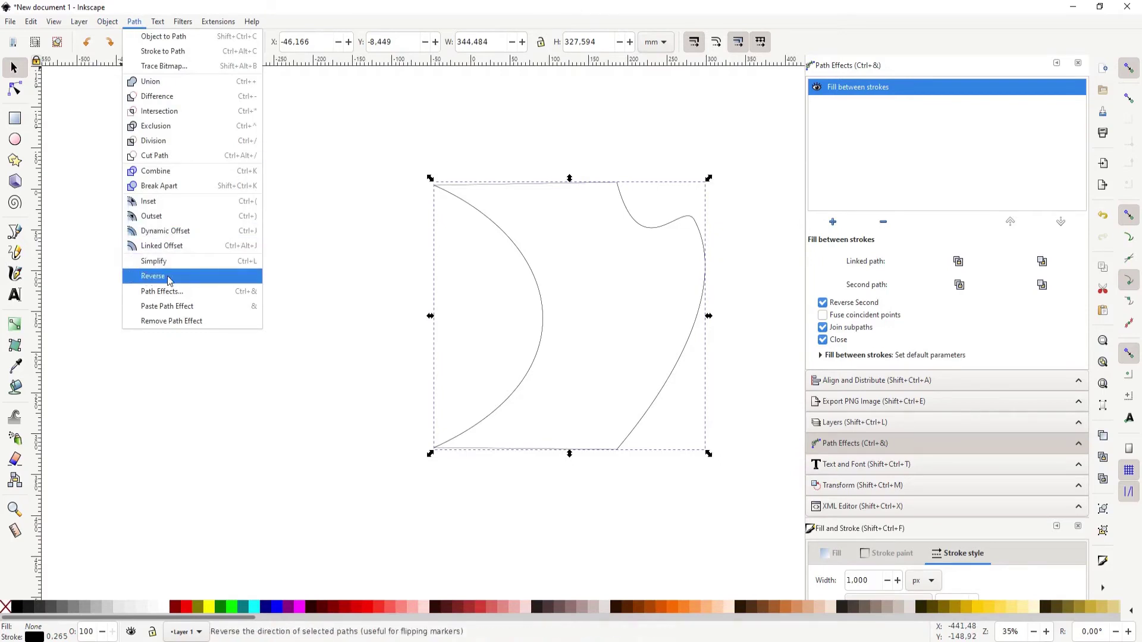
left_click(169, 277)
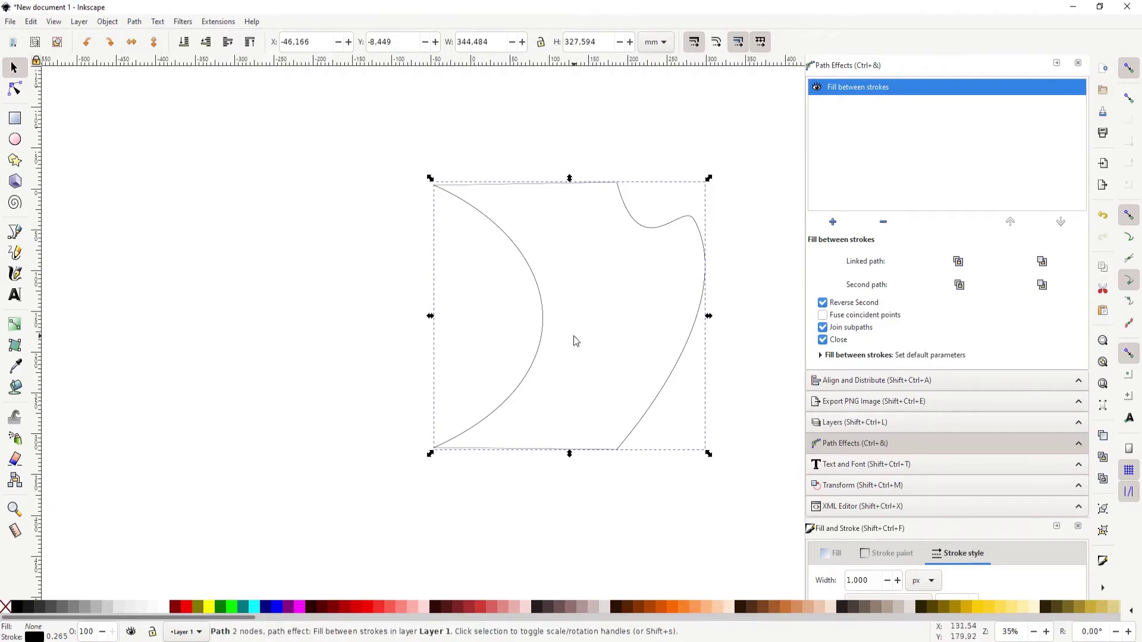
left_click(661, 230)
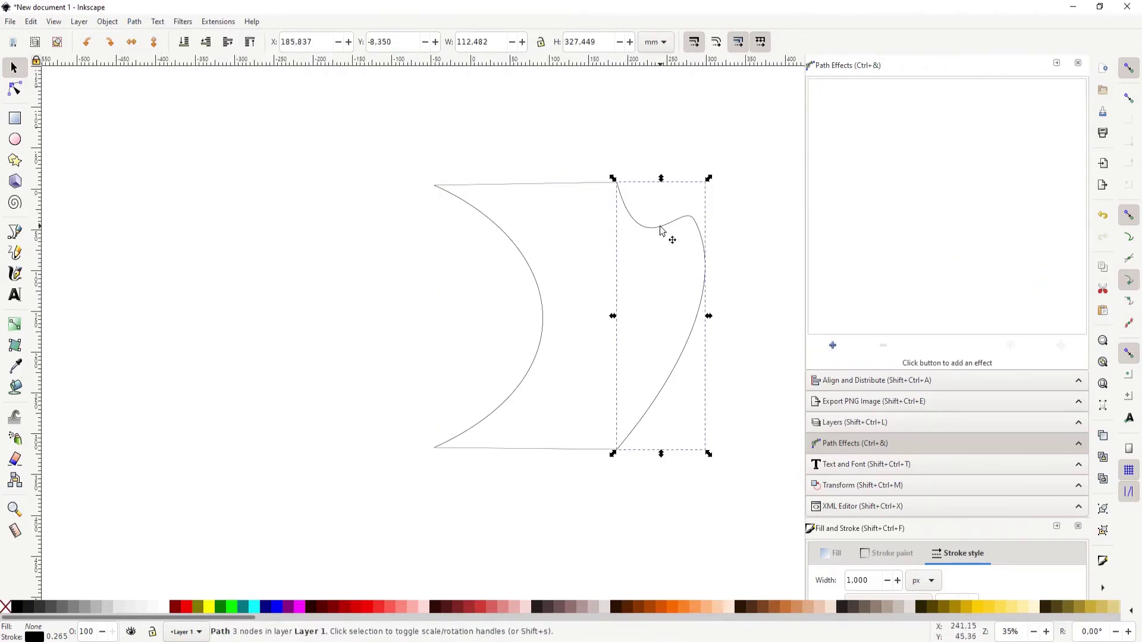
left_click(572, 188)
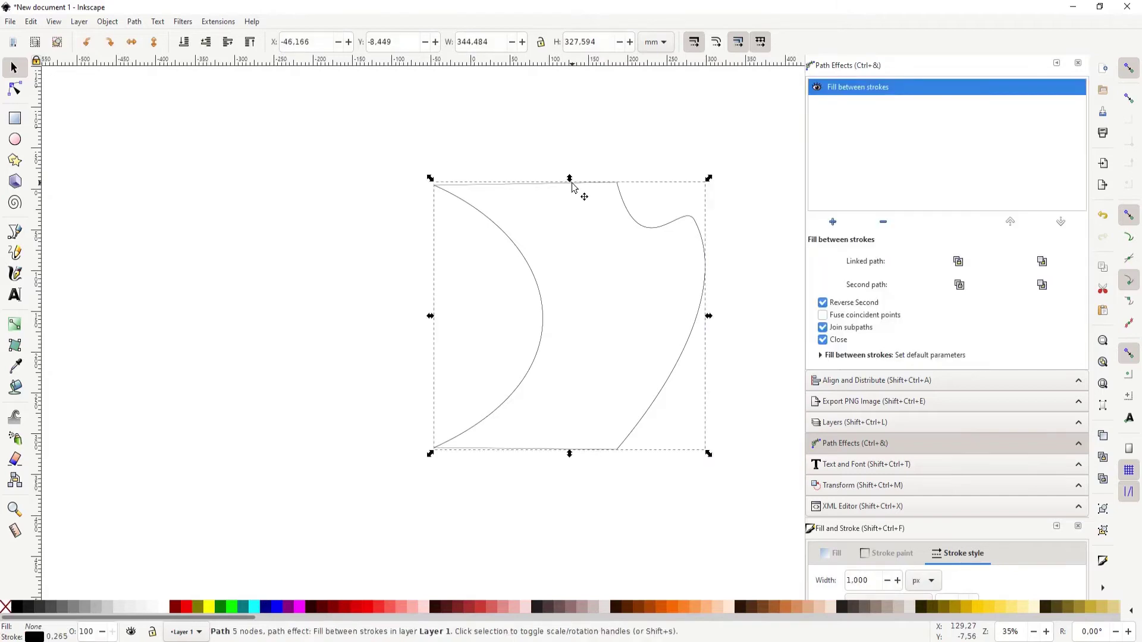
left_click(186, 606)
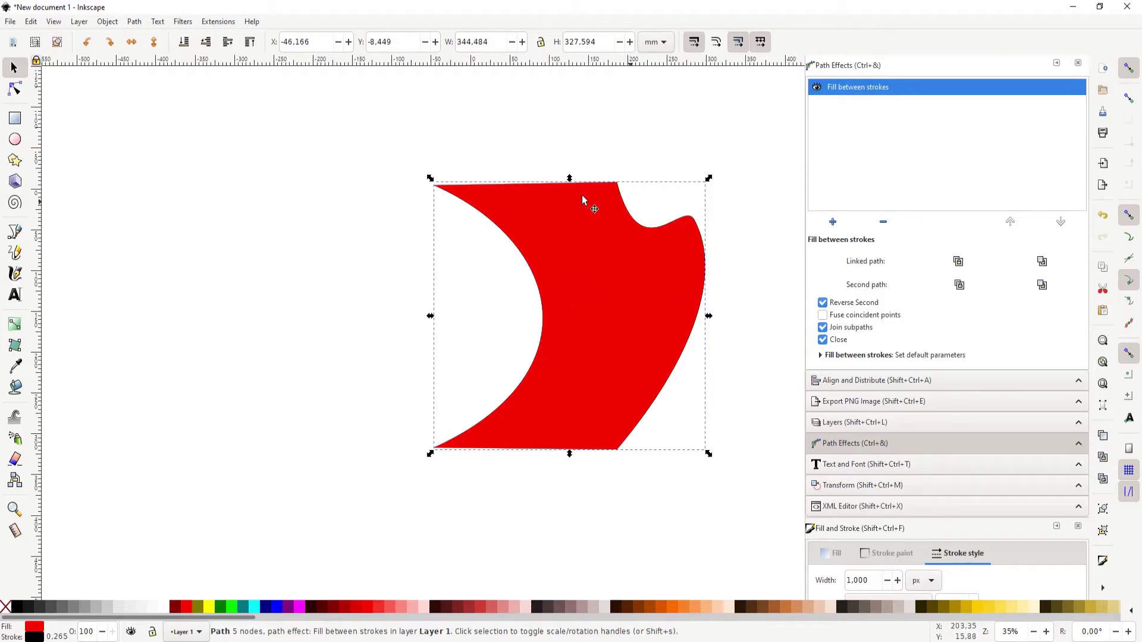
Drag the middle curve far left and settle the right curve in place, then reselect the red shape.
left_click(181, 44)
left_click(508, 239)
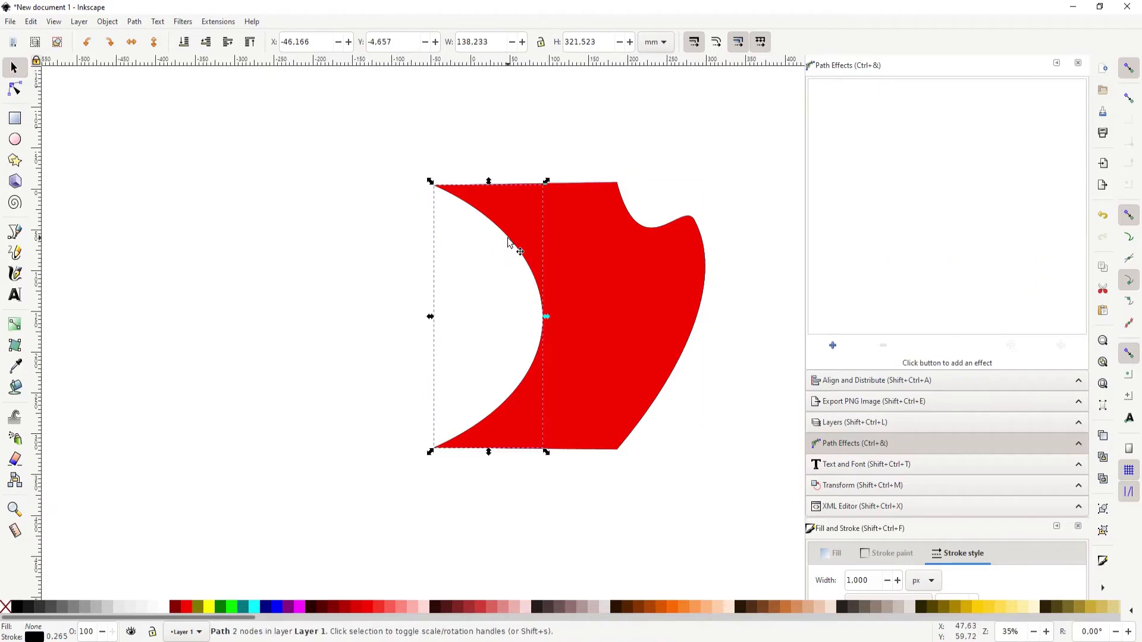
mouse_move(508, 239)
left_mouse_down()
mouse_move(419, 255)
mouse_move(286, 195)
left_mouse_up()
left_click(635, 221)
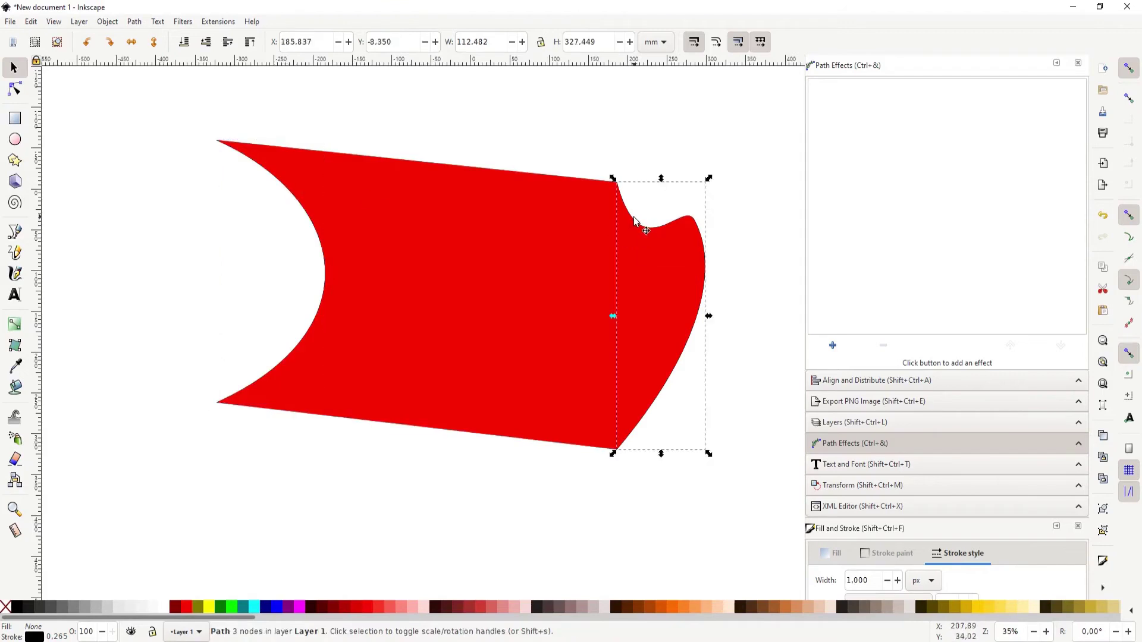
mouse_move(667, 219)
left_mouse_down()
mouse_move(712, 191)
mouse_move(770, 183)
mouse_move(632, 166)
left_mouse_up()
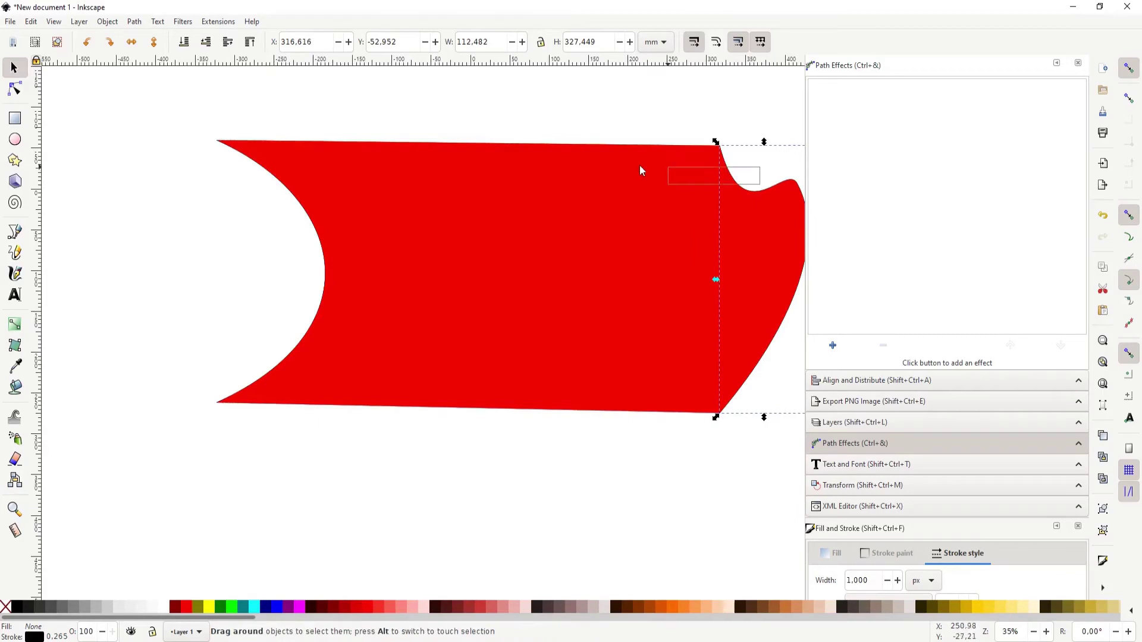
left_click(739, 186)
mouse_move(739, 184)
left_mouse_down()
mouse_move(470, 193)
mouse_move(534, 165)
left_mouse_up()
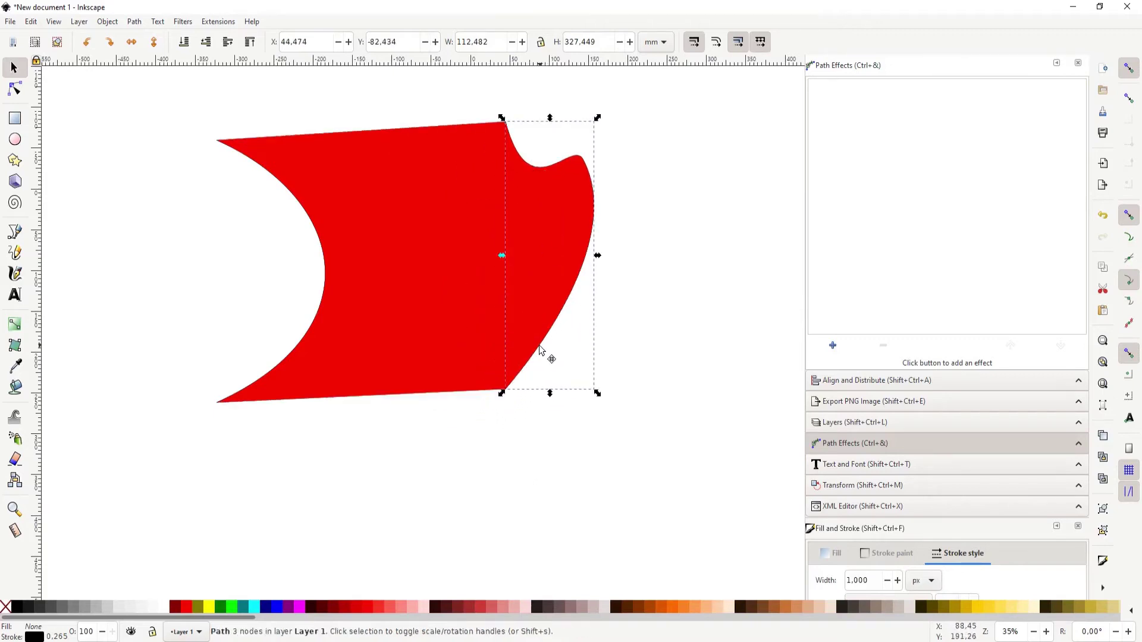
left_click_drag(540, 350, 542, 402)
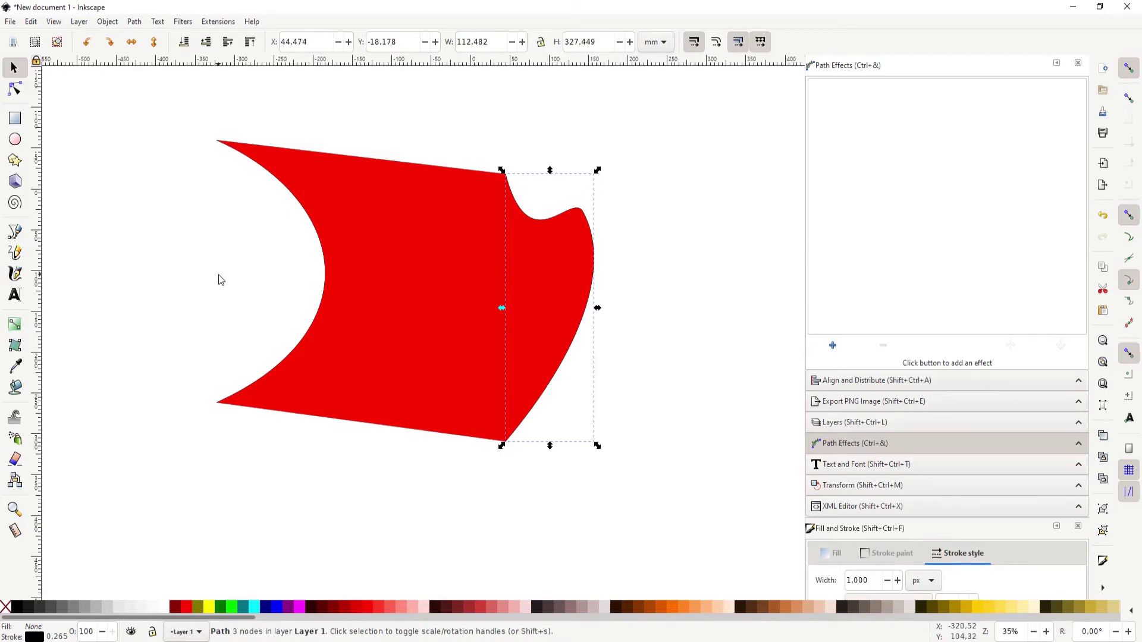
left_click(440, 272)
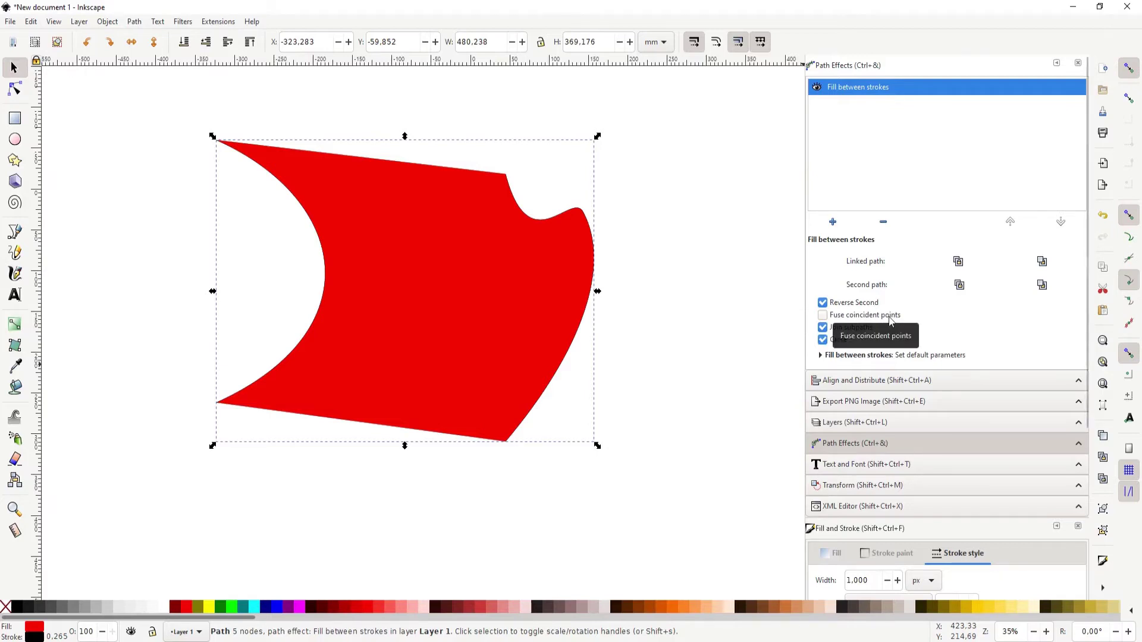
Turn on Fuse coincident points, switch Close off, and set stroke width to 10 px.
left_click(827, 317)
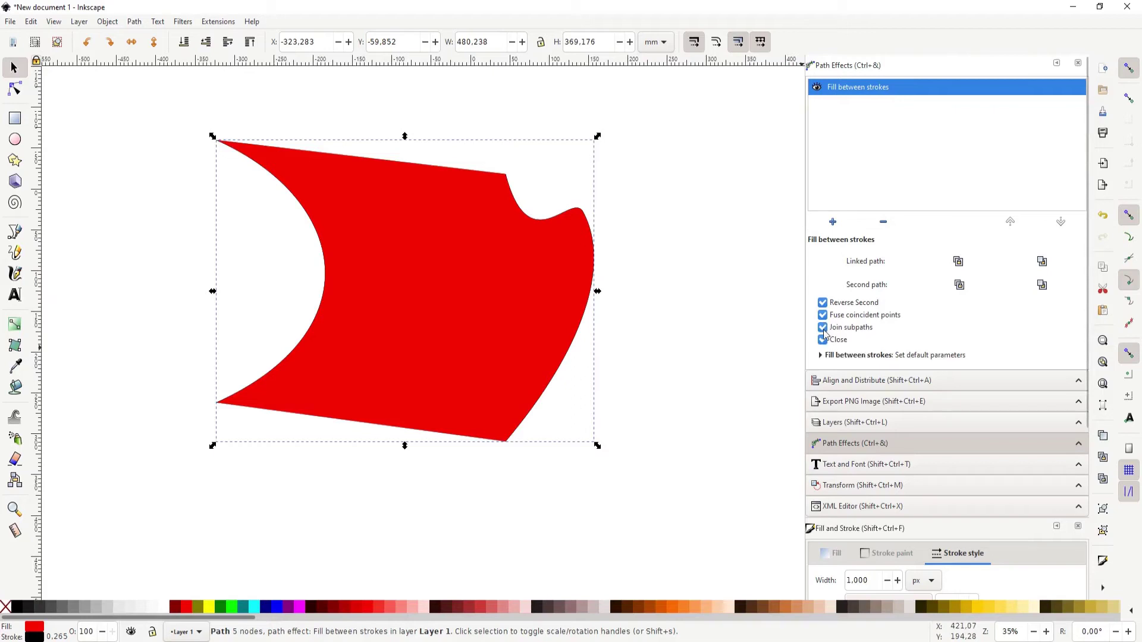
left_click(822, 340)
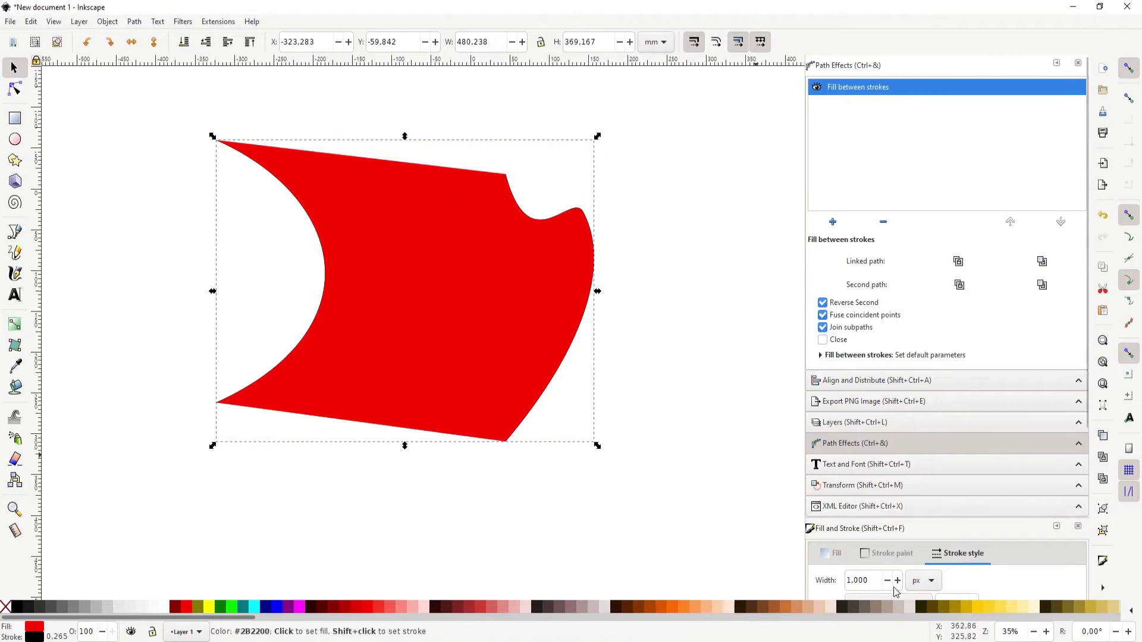
type("5")
key("Return")
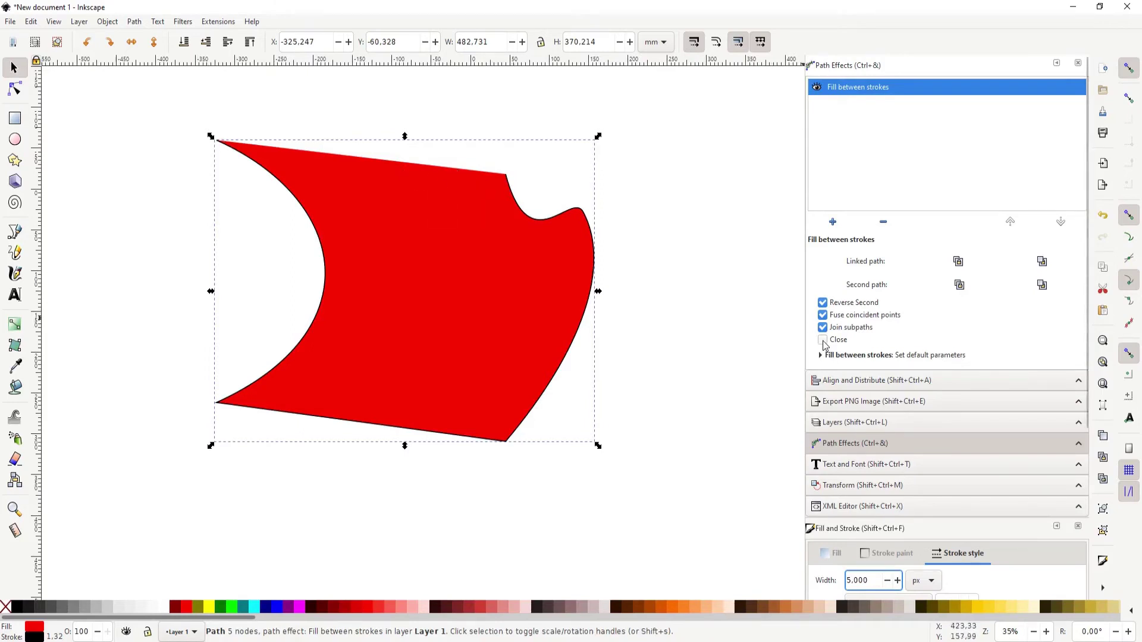
type("10")
key("Return")
Zoom in on the thick outline, re-enable Close so every edge is stroked, and zoom out.
key("ctrl+Left")
key("ctrl+Up")
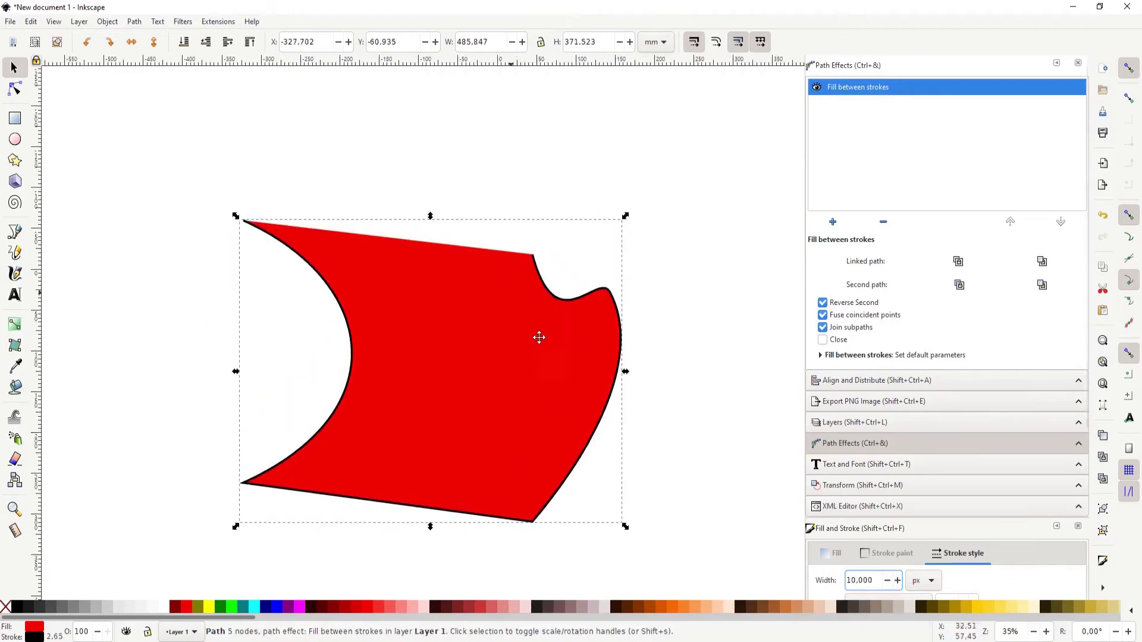
key("ctrl+Left")
key("ctrl+Up")
scroll(524, 323, "up", 3, "ctrl")
left_click(823, 340)
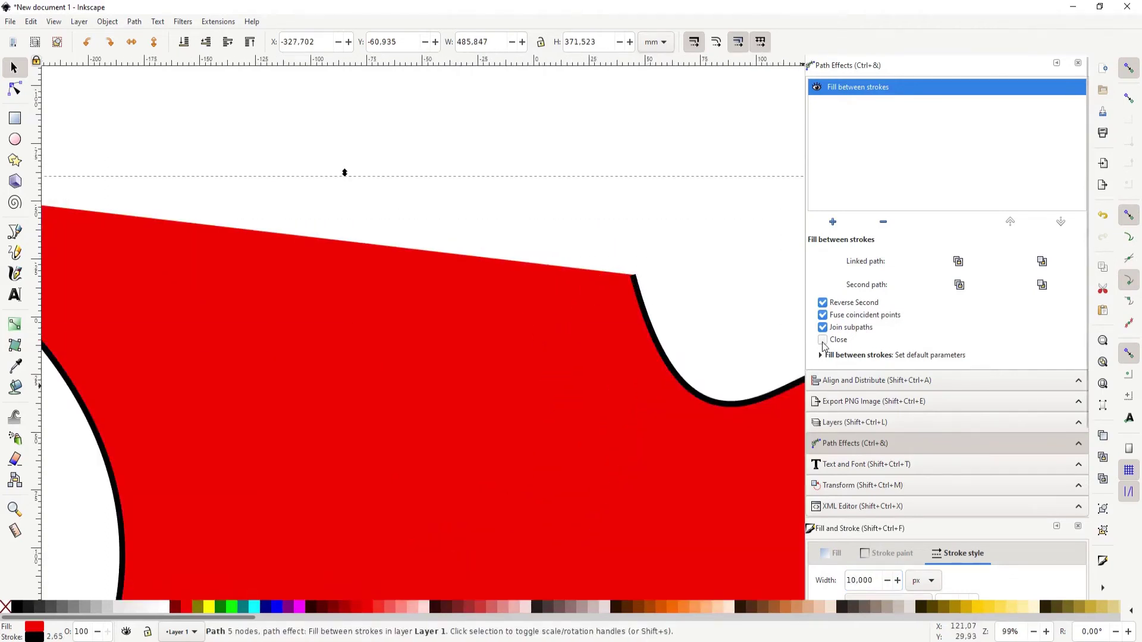
scroll(372, 443, "down", 2)
scroll(373, 443, "down", 4)
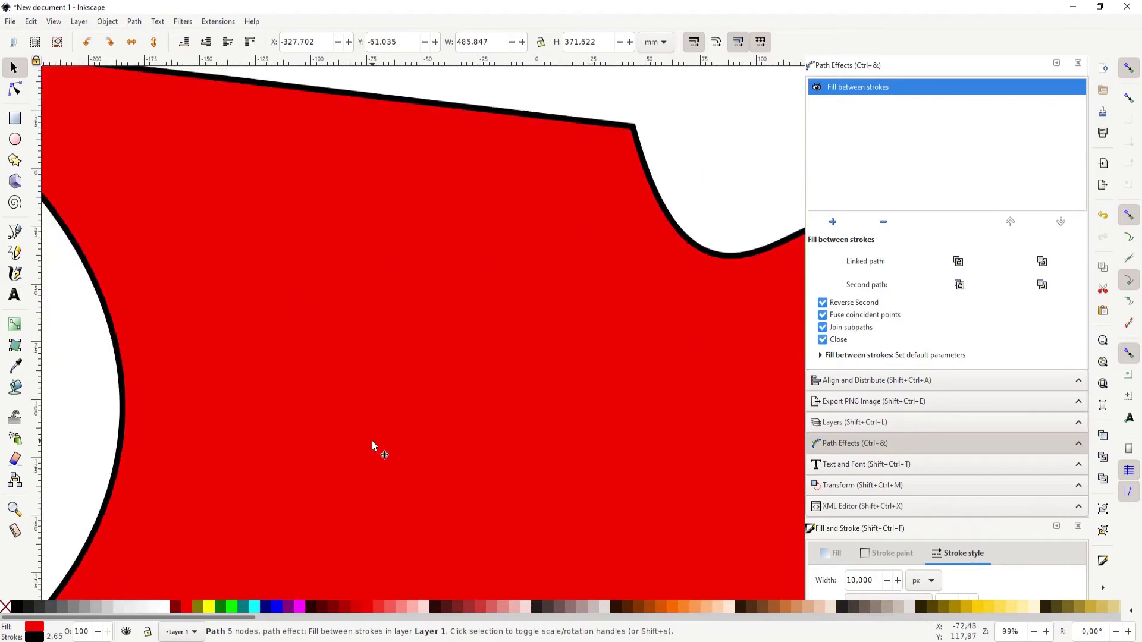
scroll(372, 444, "down", 8)
key("super")
key("super")
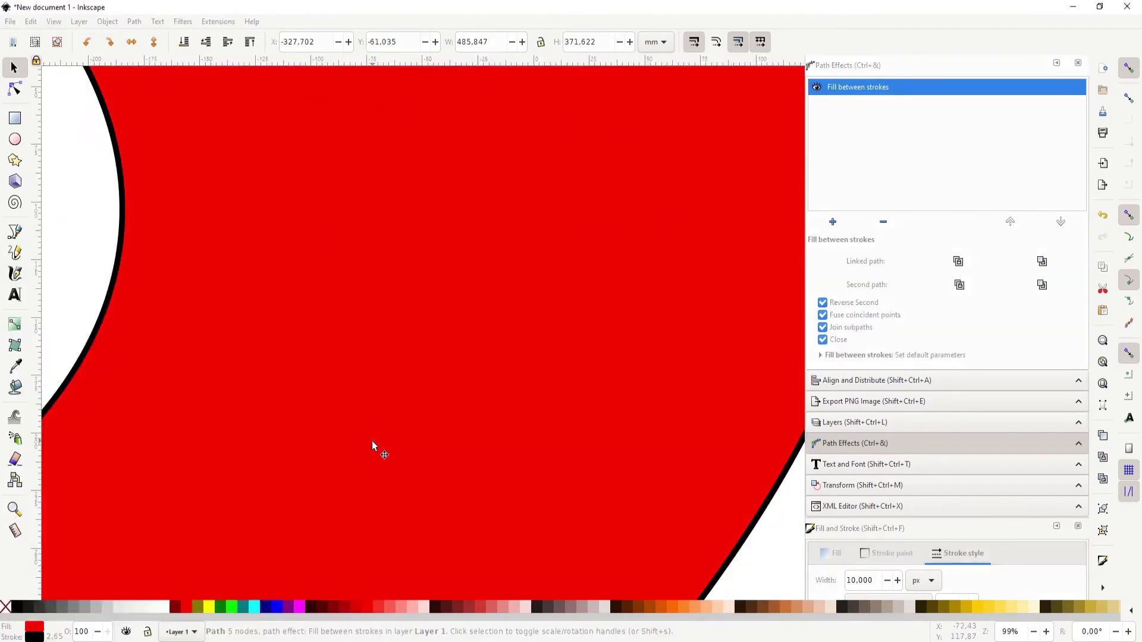
scroll(416, 443, "down", 2, "ctrl")
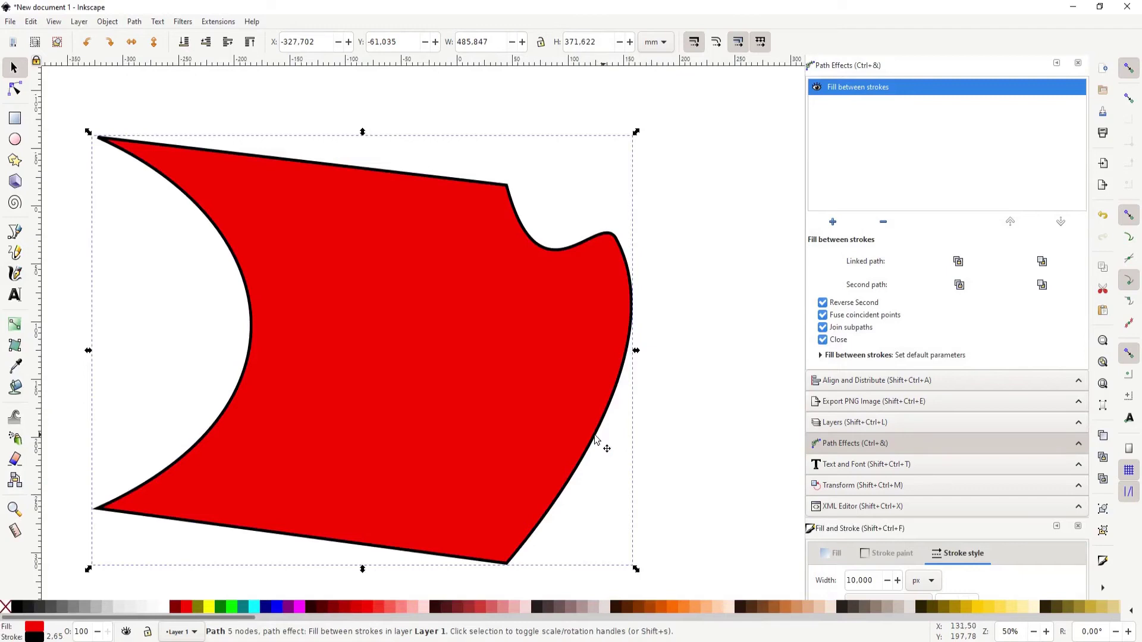
double_click(595, 437)
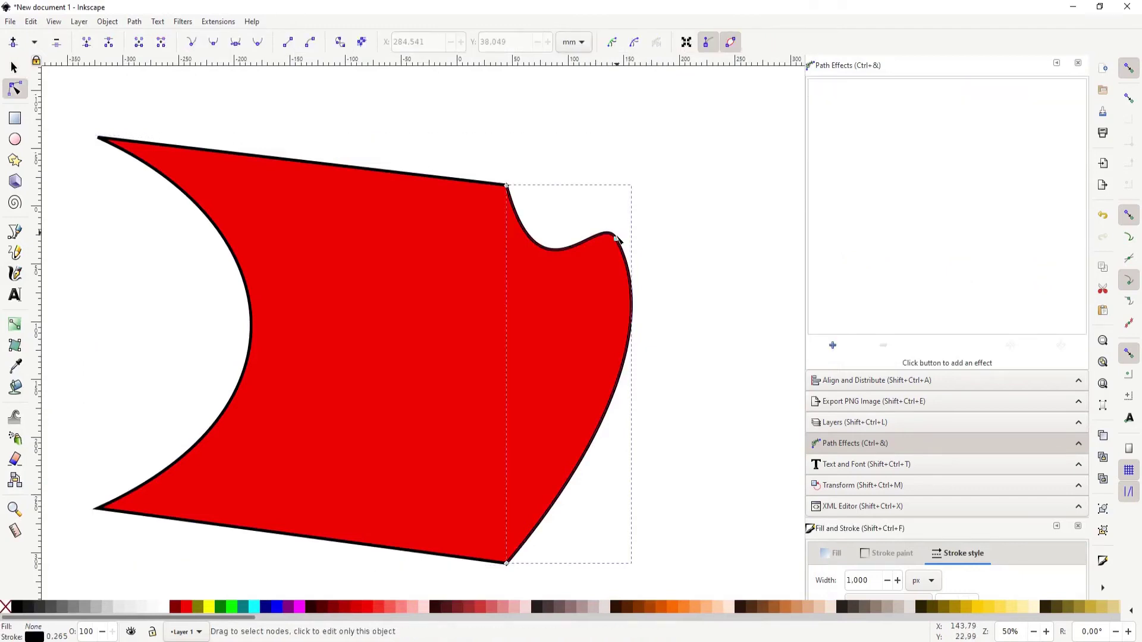
Reshape the right edge curve by dragging its node down and adjusting its handle.
left_click_drag(617, 238, 638, 335)
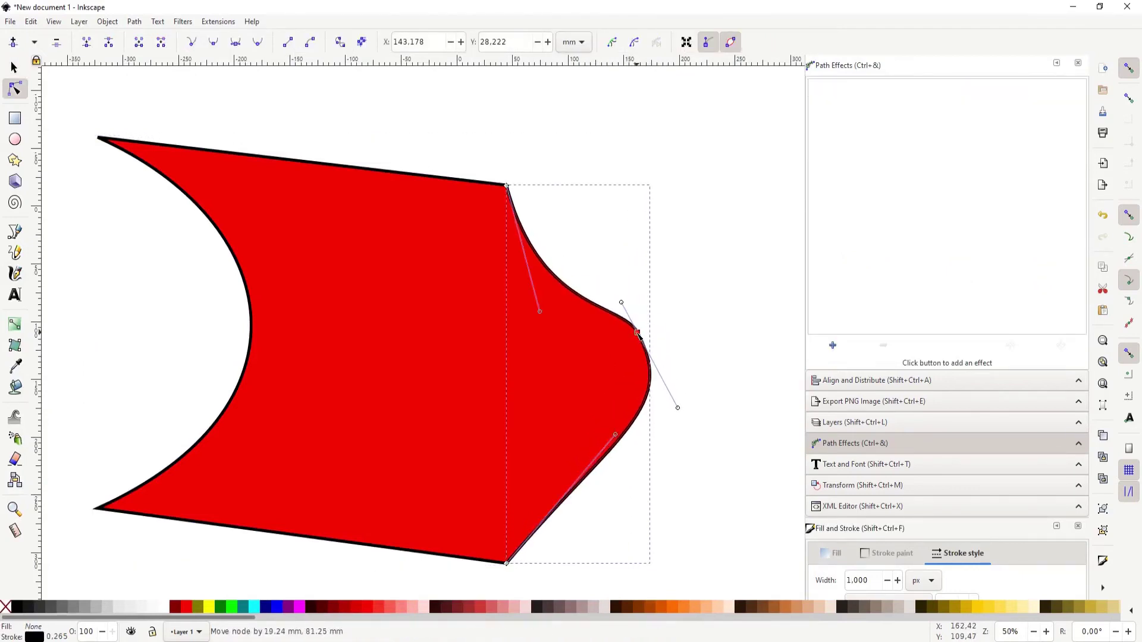
left_click_drag(621, 303, 618, 259)
scroll(592, 288, "down", 5)
scroll(591, 288, "left", 2)
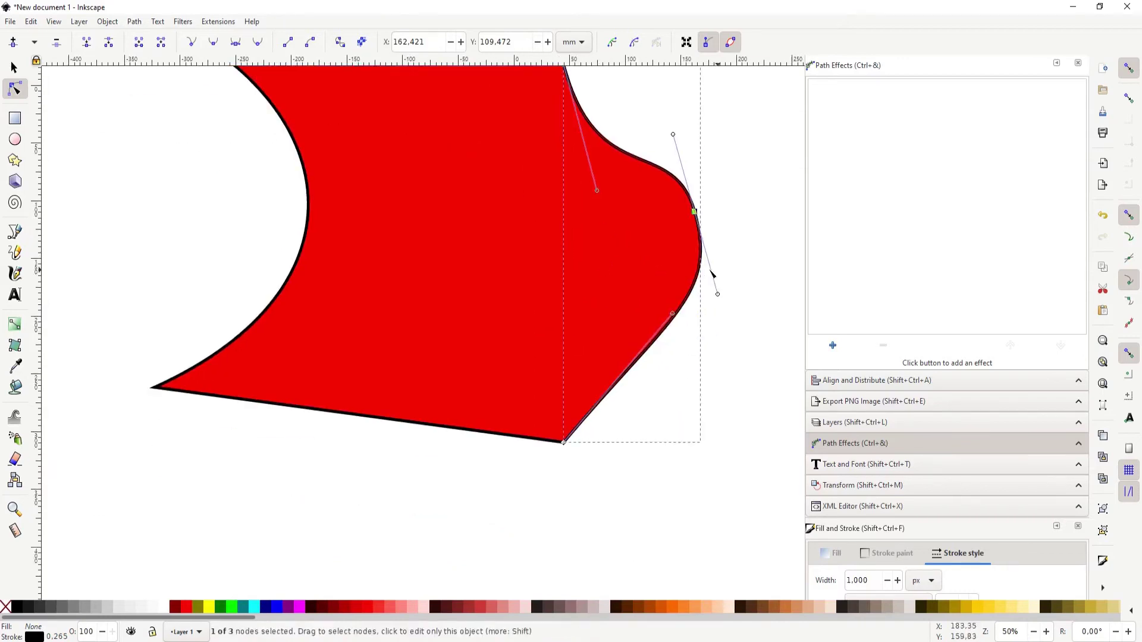
Move the left curve beneath the red fill, then reselect the red shape.
key("s")
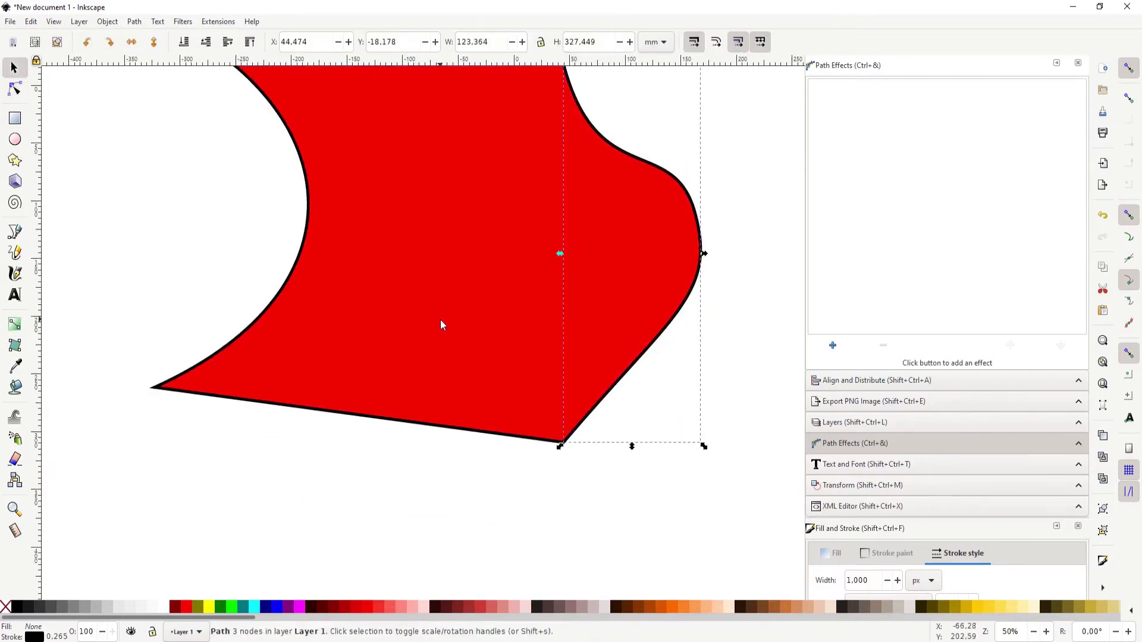
left_click(440, 319)
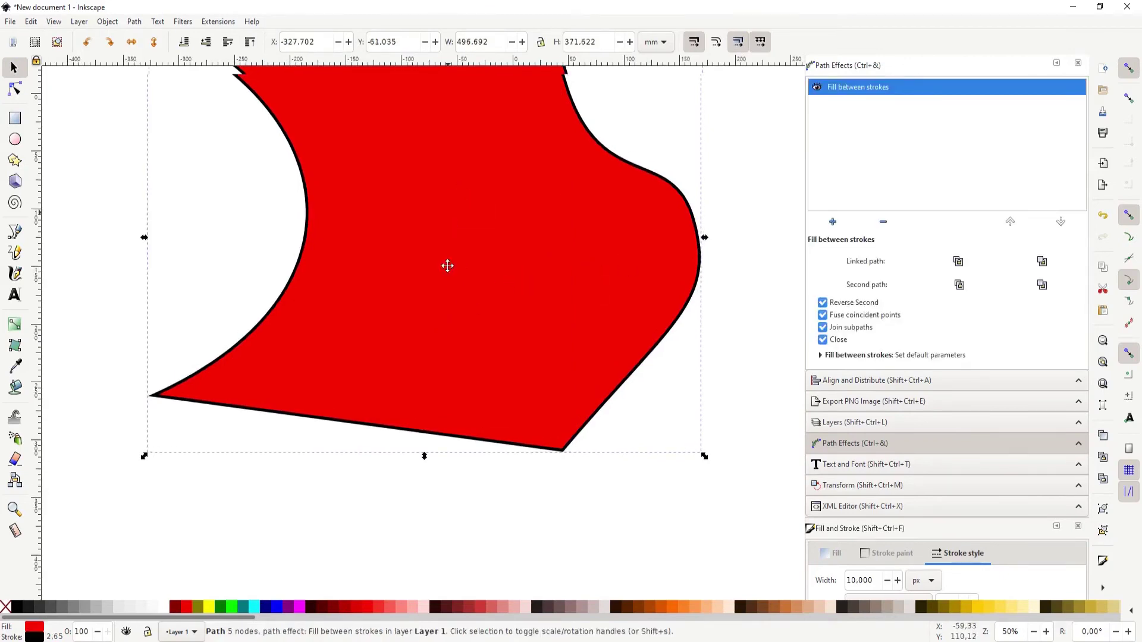
scroll(497, 275, "up", 6)
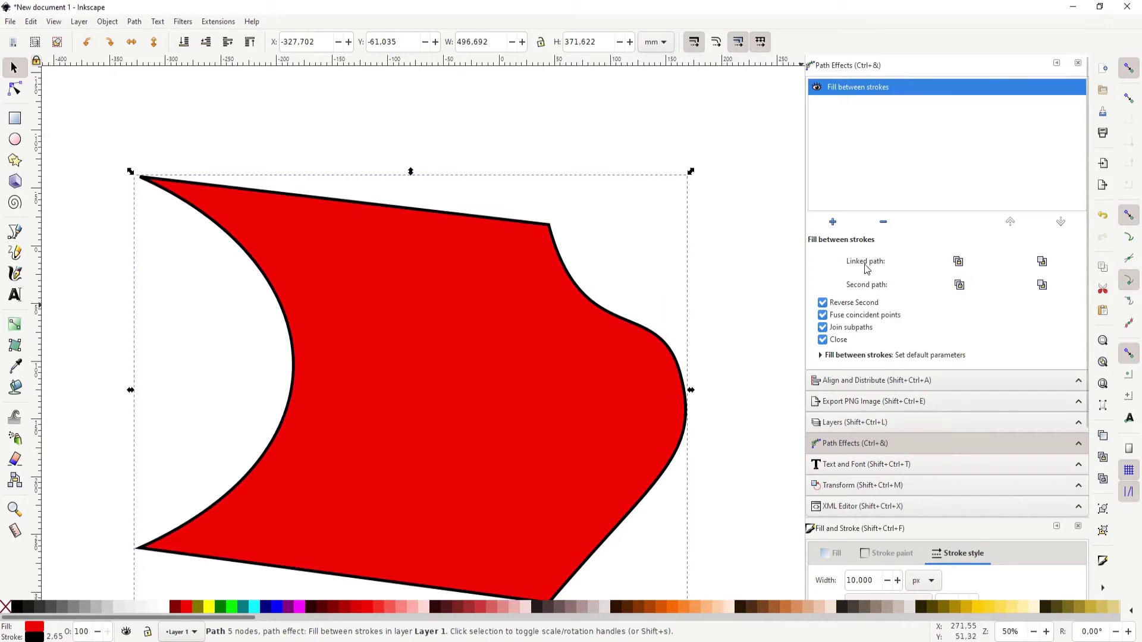
left_click(282, 320)
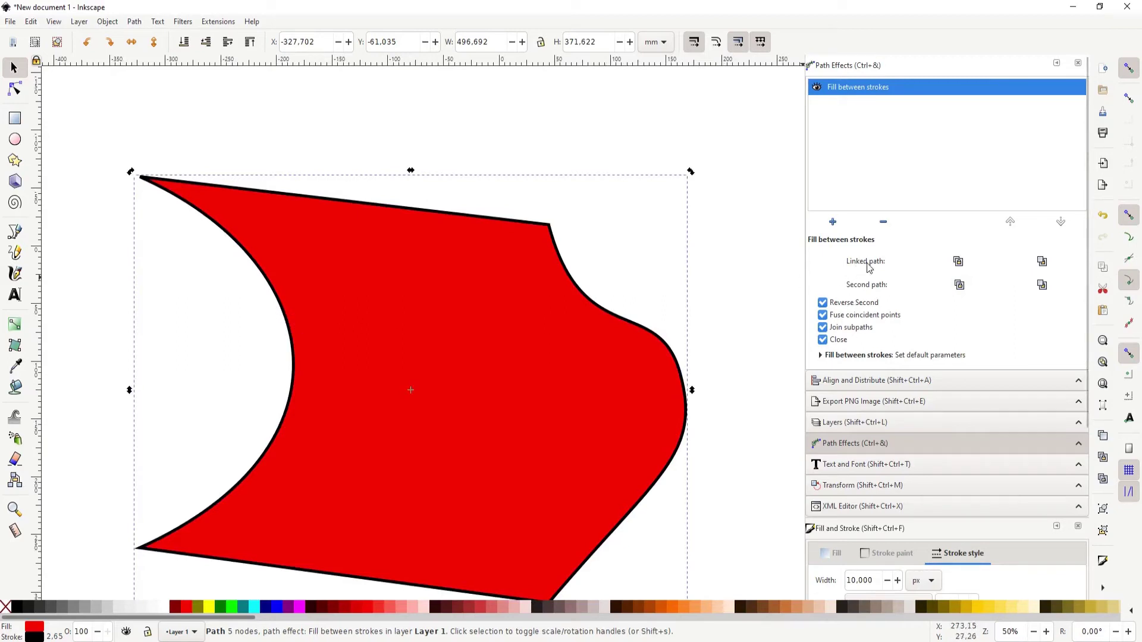
left_click(280, 306)
mouse_move(275, 312)
left_mouse_down()
mouse_move(236, 329)
mouse_move(284, 238)
left_mouse_up()
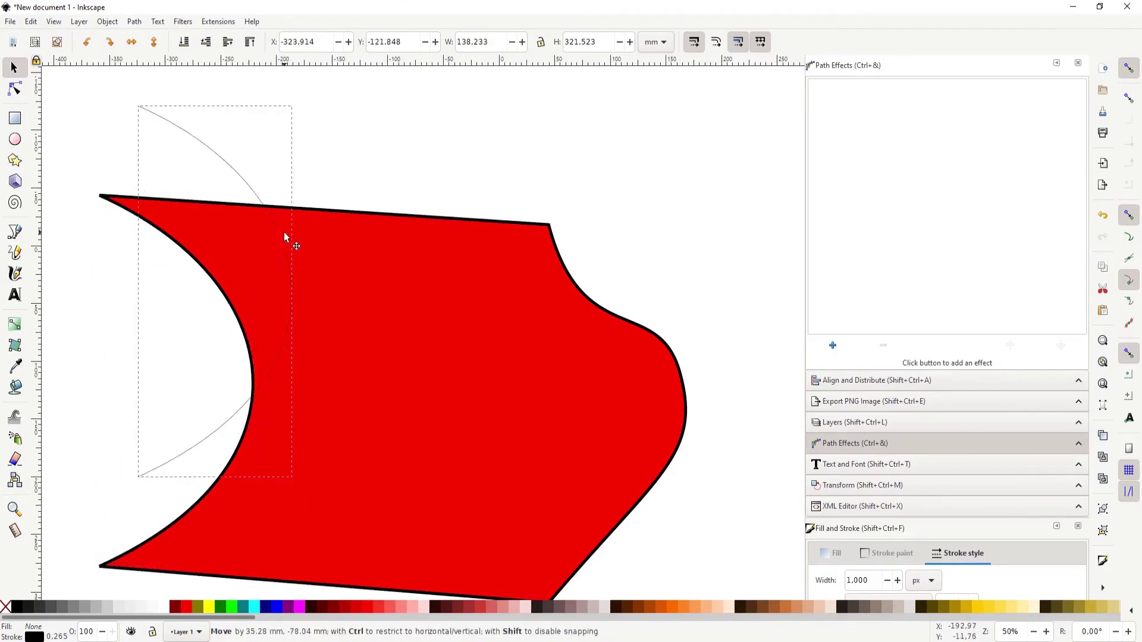
left_click(419, 330)
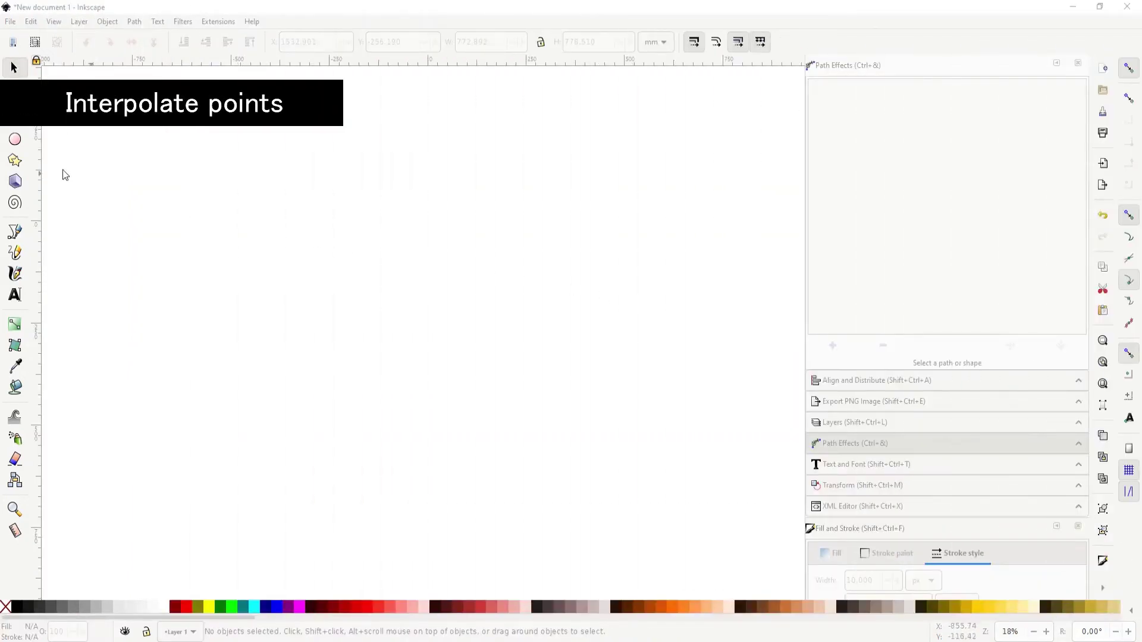
Draw a nine-node vertical zigzag polyline with the Bezier tool.
left_click(16, 233)
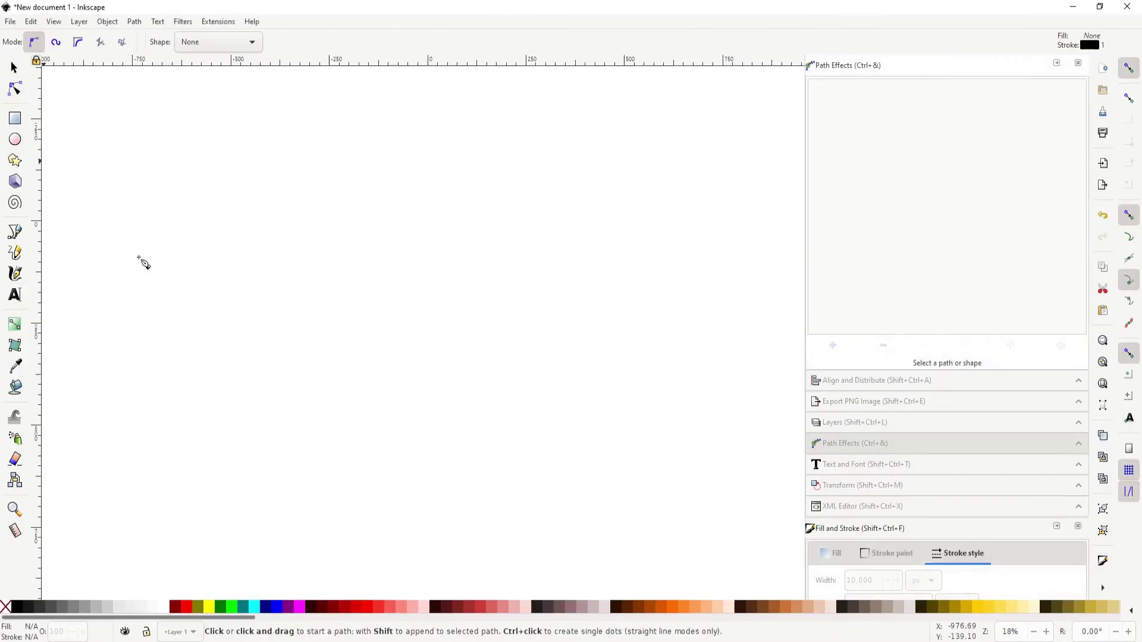
left_click(201, 122)
left_click(170, 166)
left_click(219, 222)
left_click(174, 280)
left_click(180, 379)
left_click(226, 434)
left_click(179, 487)
left_click(231, 547)
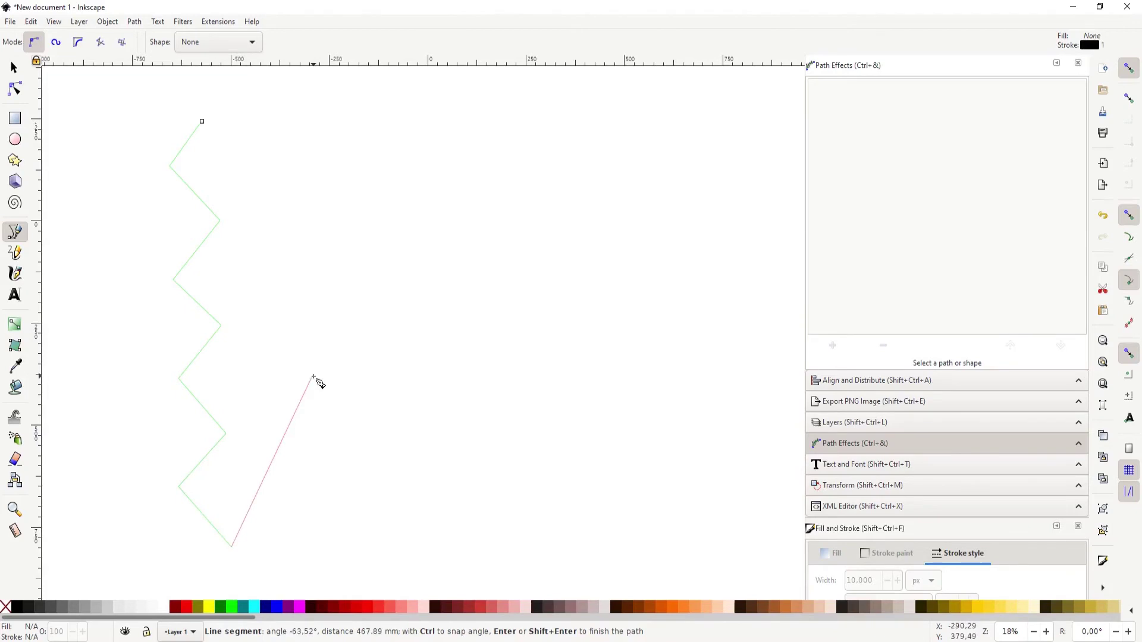
key("Return")
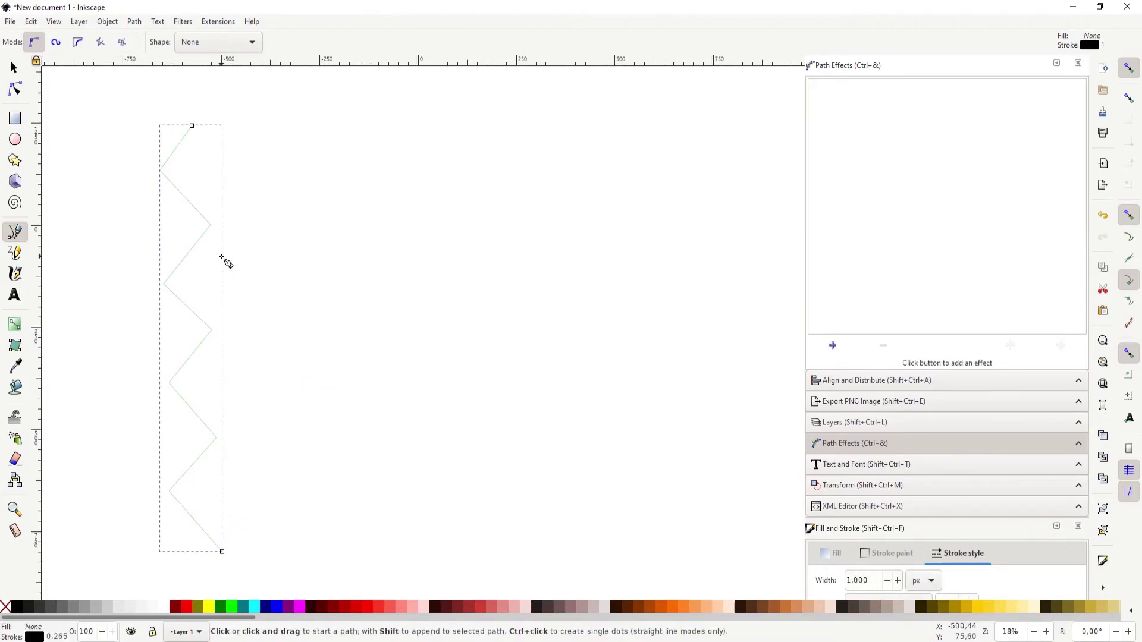
Copy and paste the zigzag, move the copy right, and select all its nodes.
key("s")
key("ctrl+c")
key("ctrl+v")
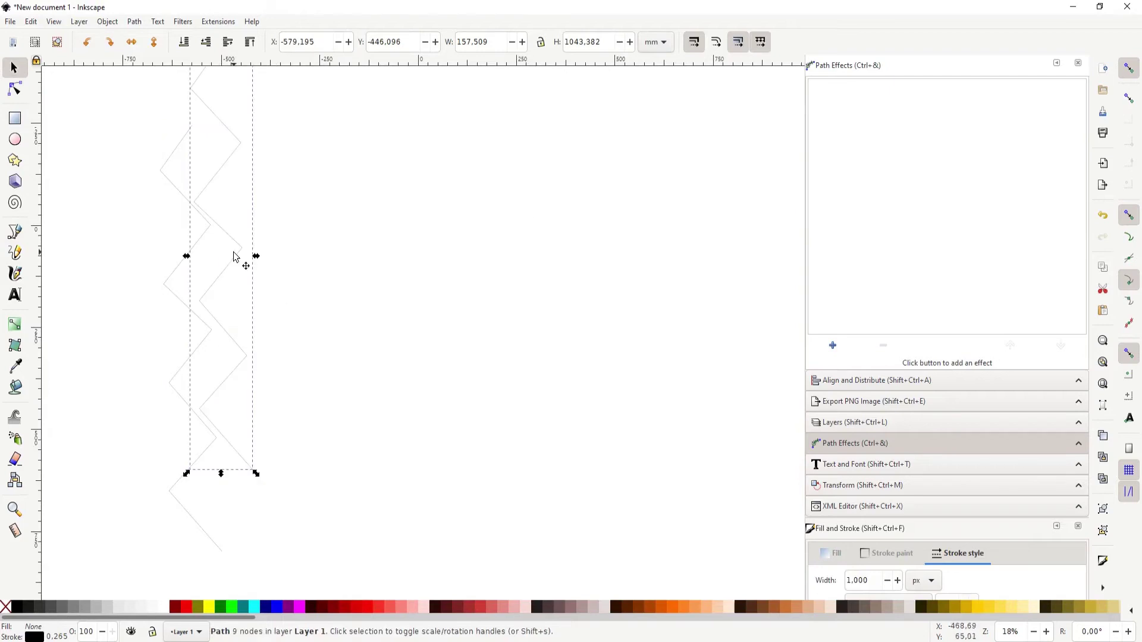
left_click_drag(235, 257, 408, 364)
key("n")
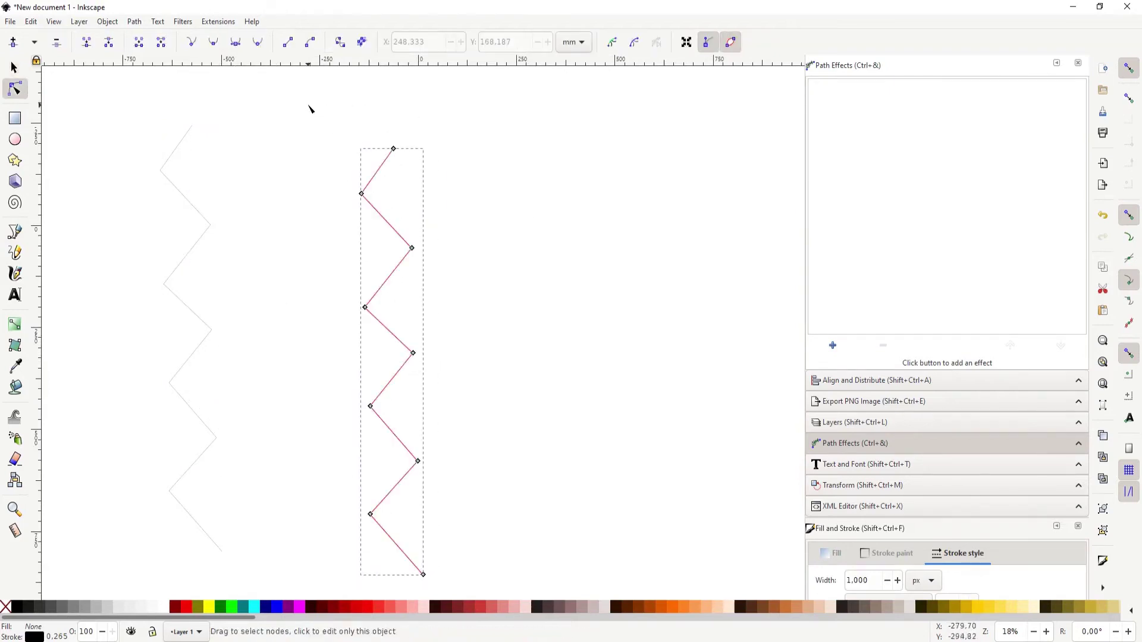
left_click_drag(308, 108, 523, 598)
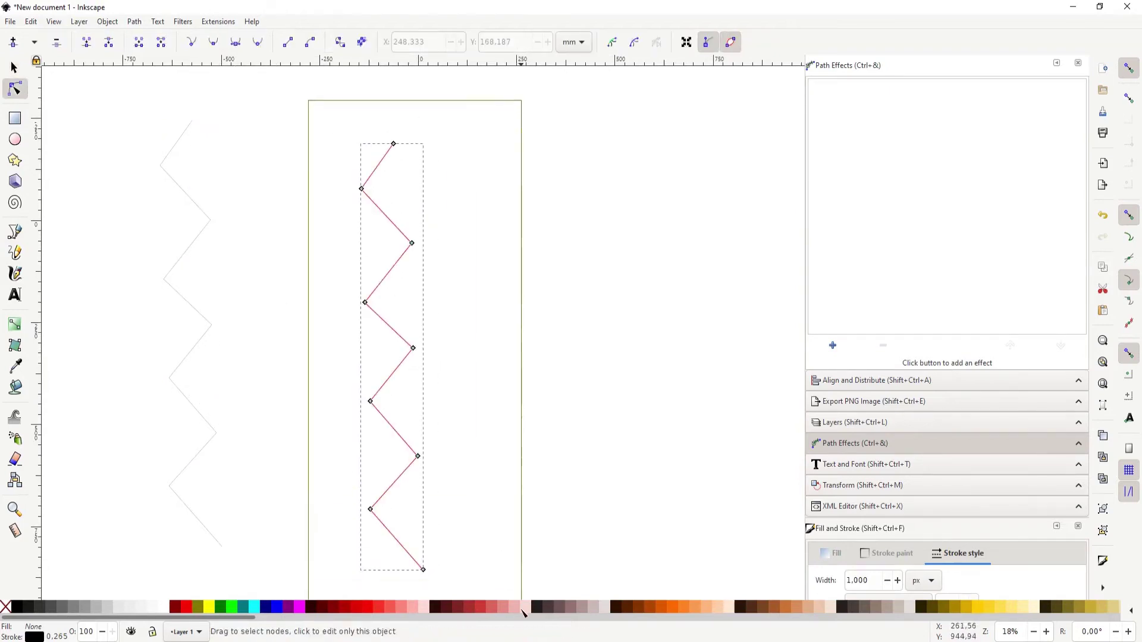
Auto-smooth the copy into a wave and give both paths a 10 px stroke.
left_click(257, 42)
scroll(387, 300, "left", 5)
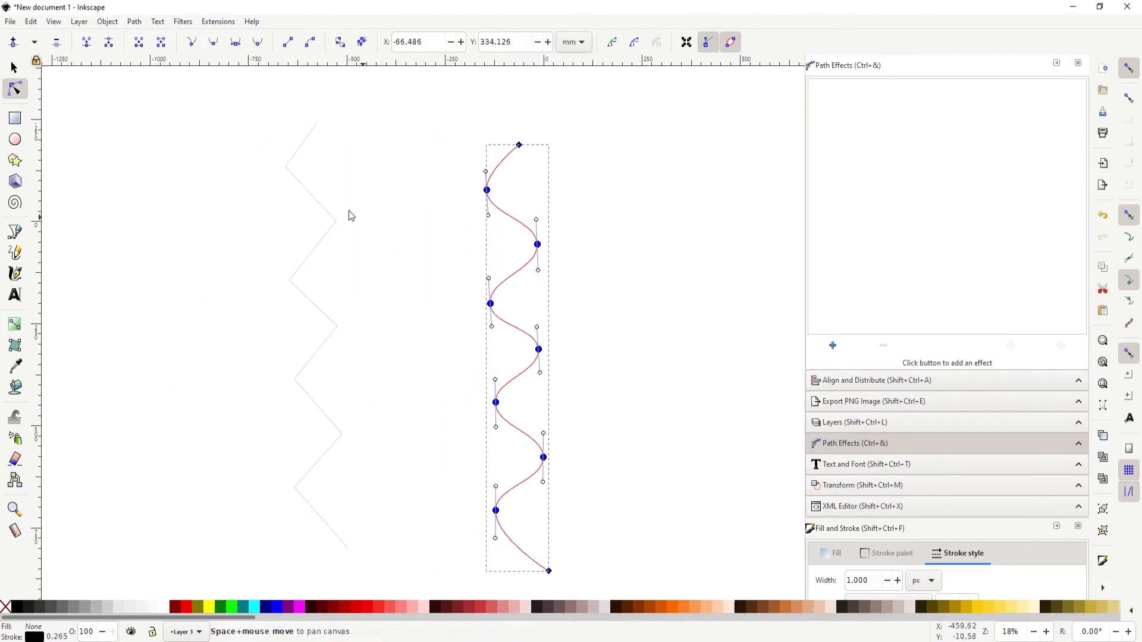
key("s")
left_click(330, 220)
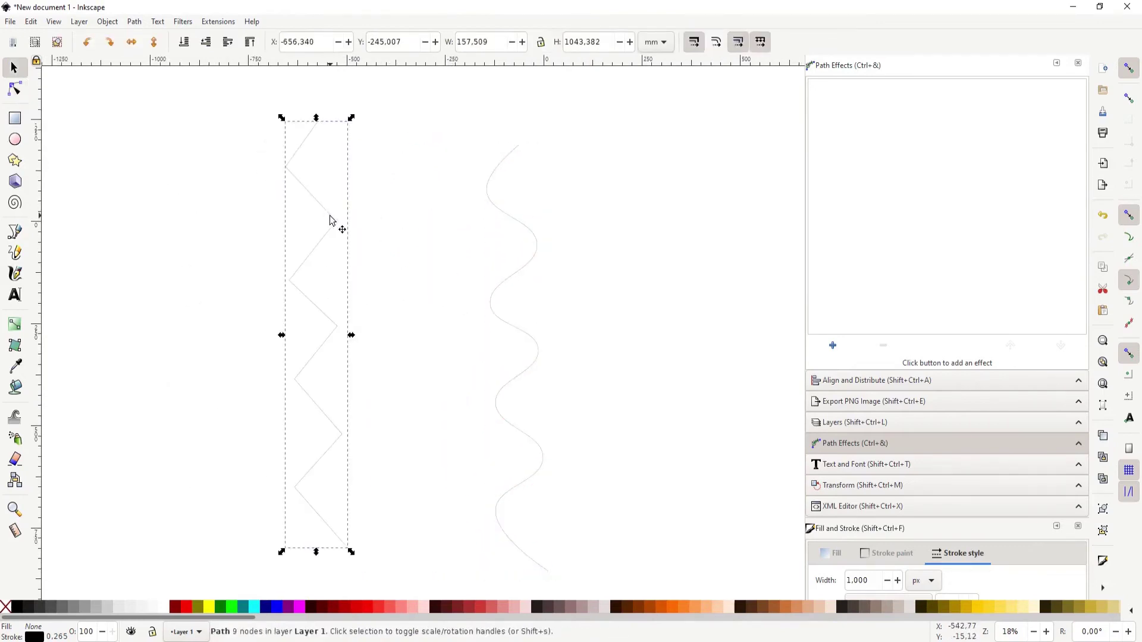
left_click(537, 248, "shift")
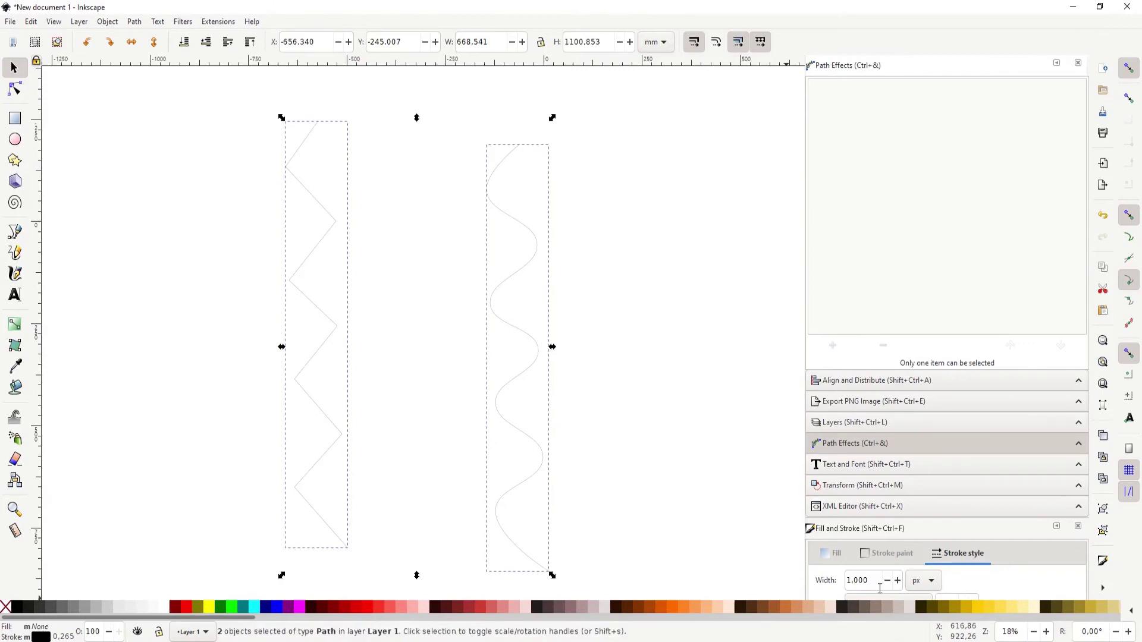
type("10")
key("Return")
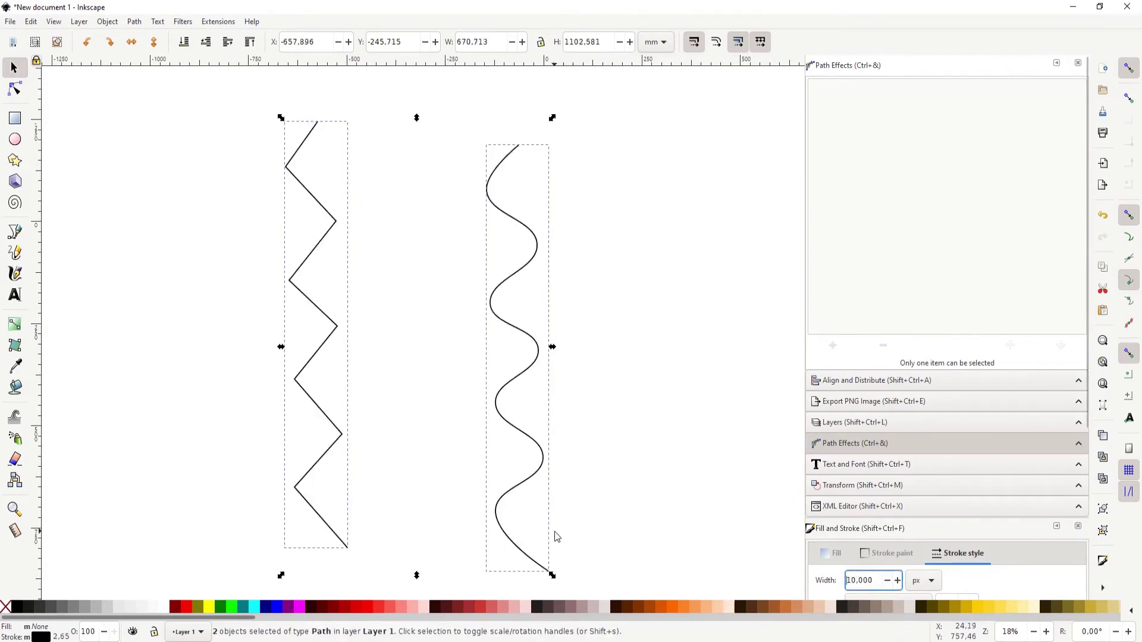
Nudge the wave up and right, then open the path effects list for the zigzag.
left_click(517, 366)
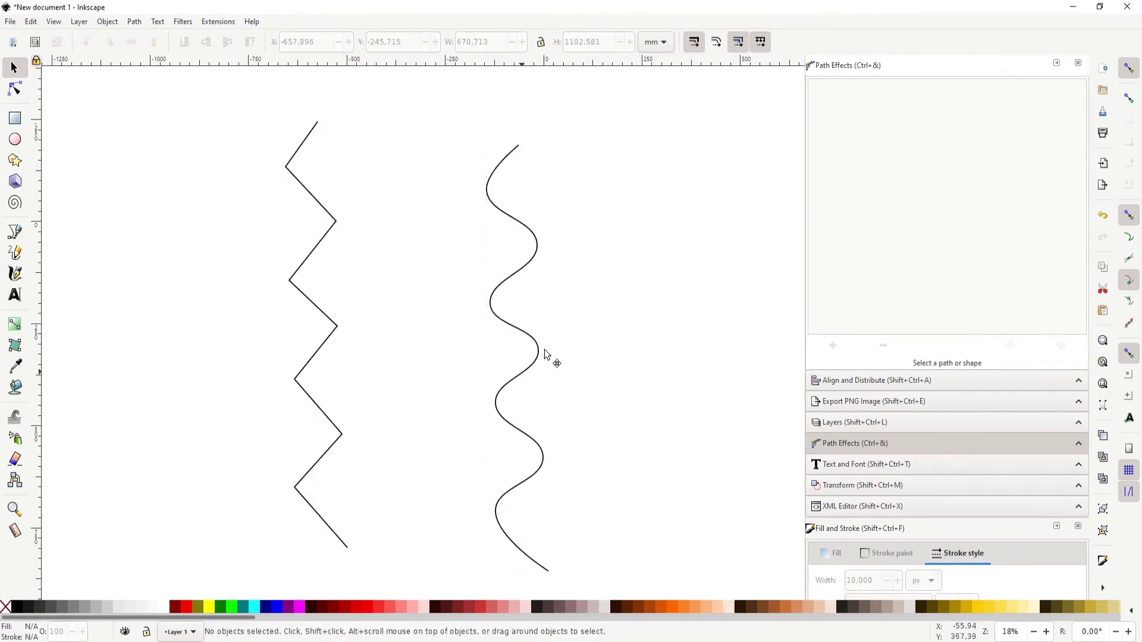
left_click_drag(542, 351, 571, 322)
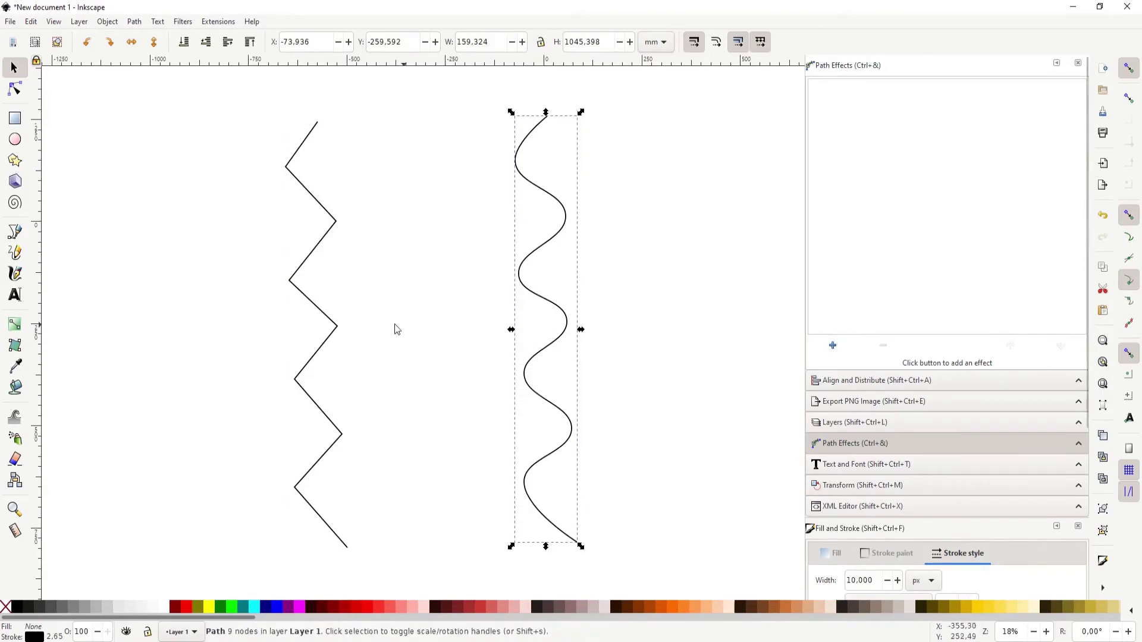
left_click(326, 332)
left_click(833, 346)
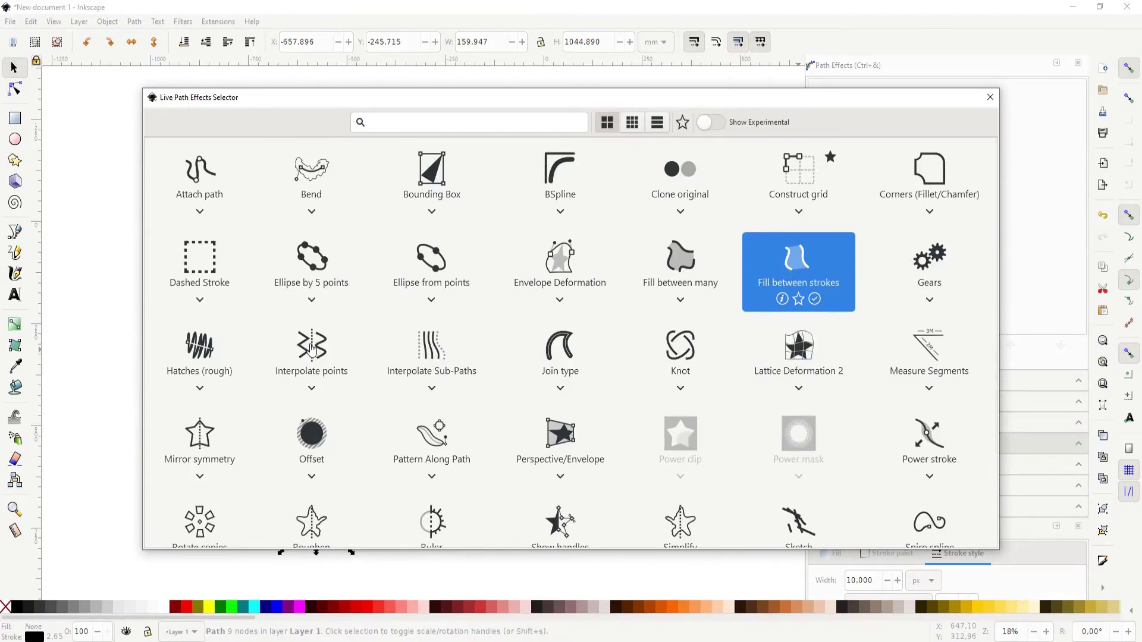
Add Interpolate points to the left zigzag, keeping Centripetal Catmull-Rom as interpolator.
key("Escape")
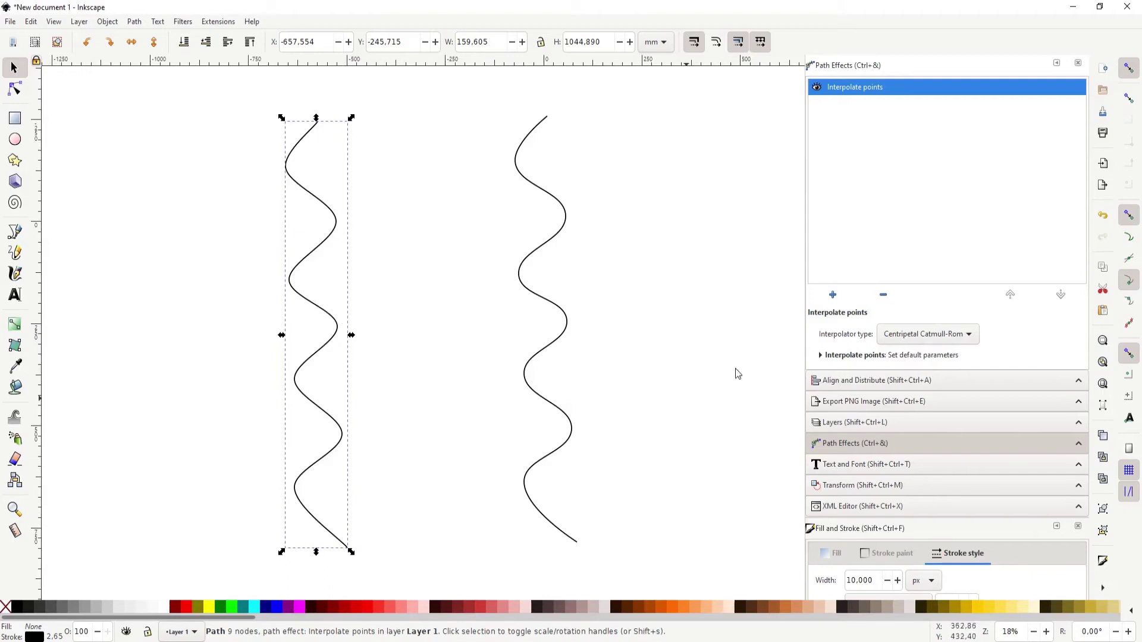
left_click(947, 337)
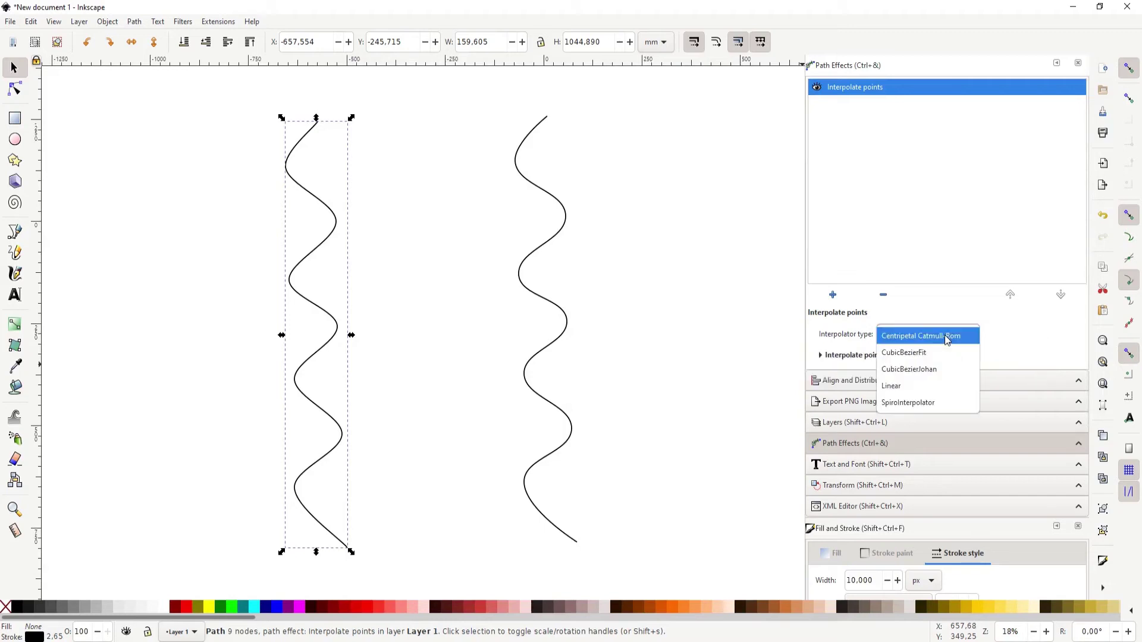
left_click(947, 337)
left_click(947, 337)
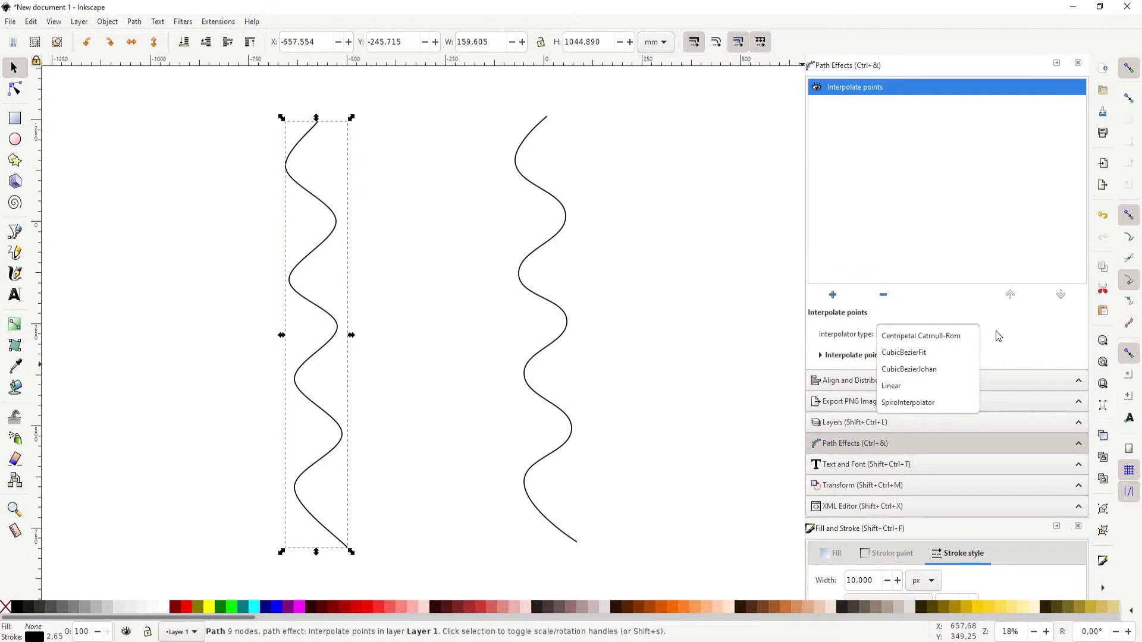
left_click(910, 335)
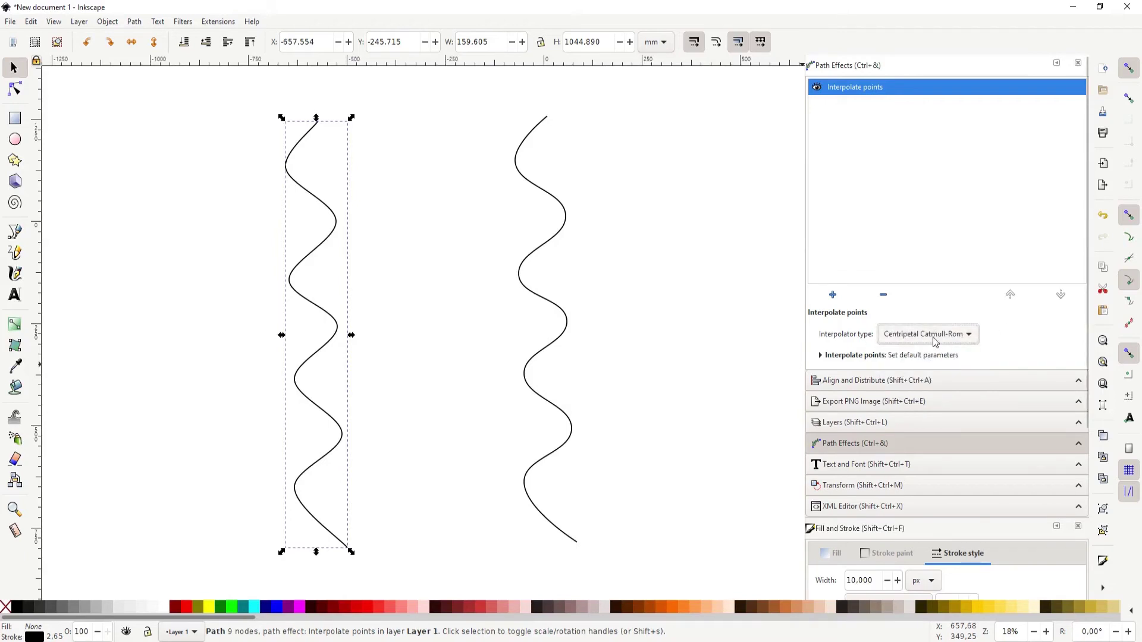
mouse_move(929, 334)
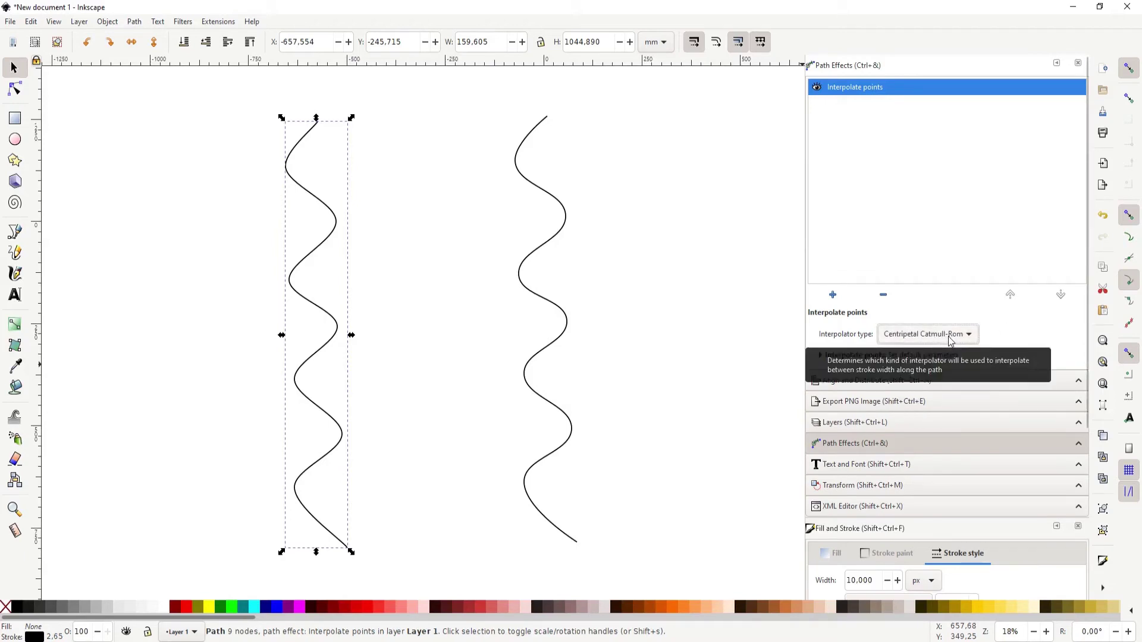
Try interpolator types CubicBezierFit, CubicBezierJohan, Linear, then SpiroInterpolator.
left_click(951, 337)
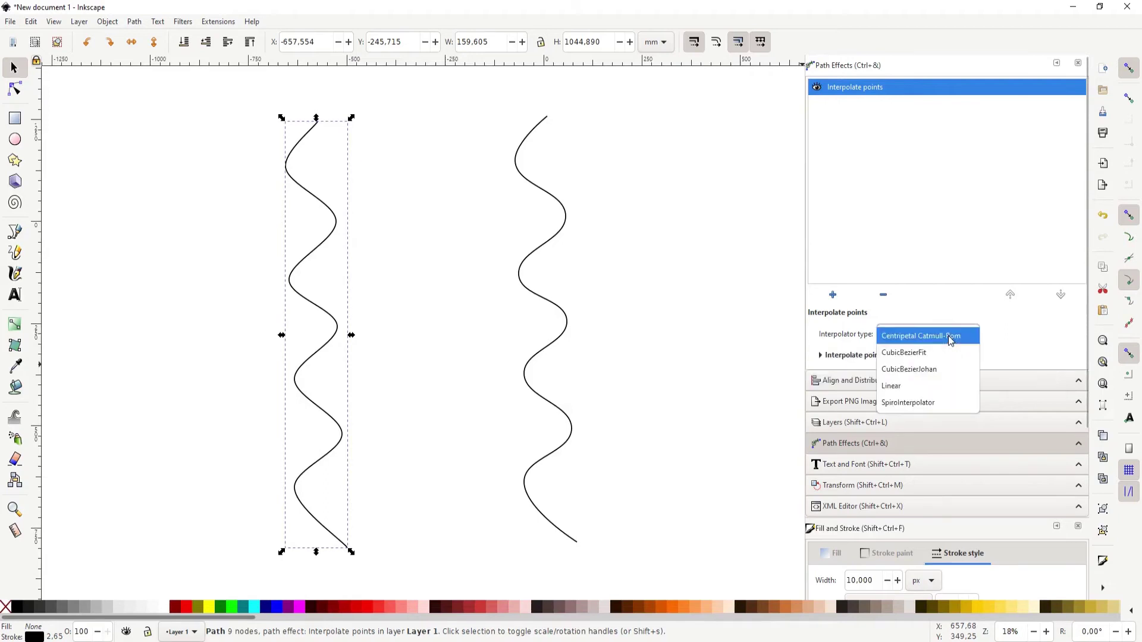
left_click(921, 354)
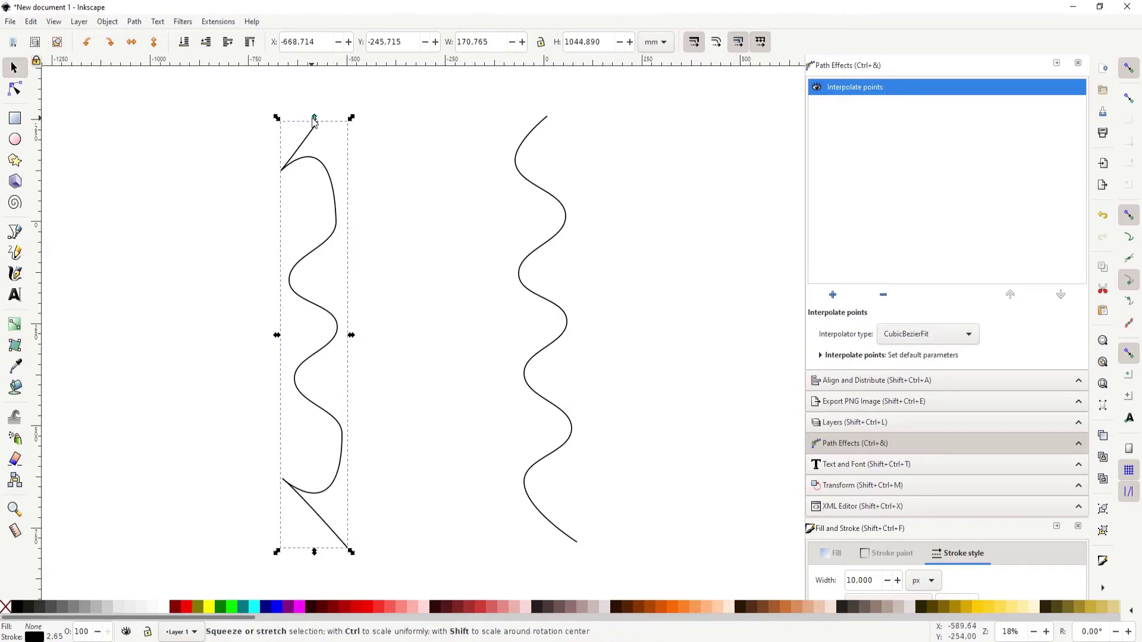
left_click(963, 335)
left_click(939, 354)
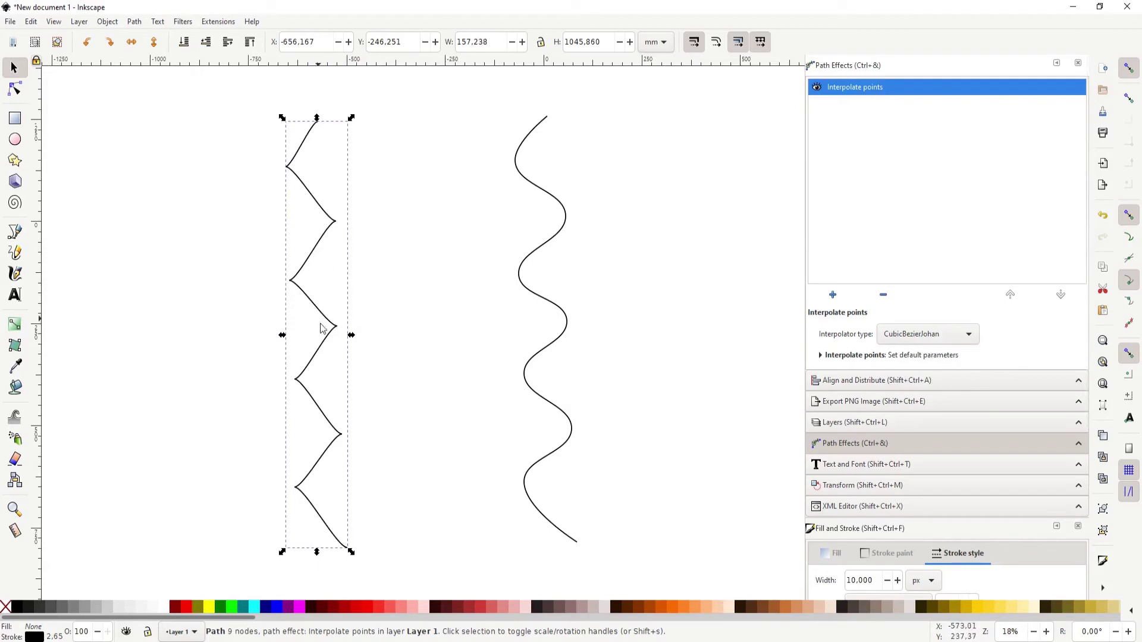
left_click(927, 334)
left_click(900, 353)
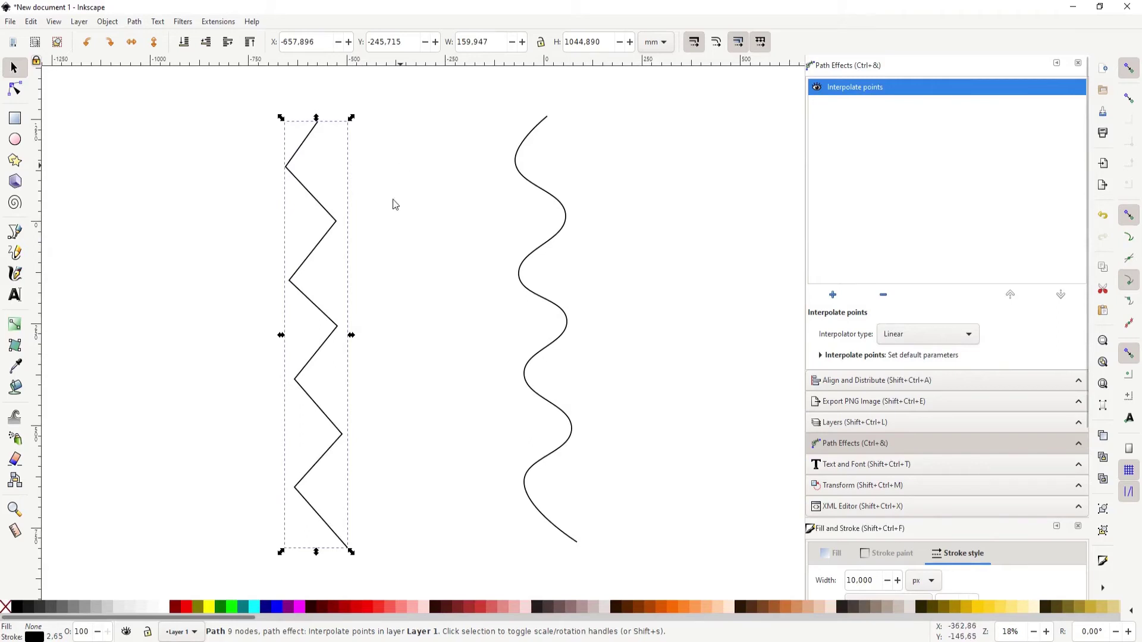
left_click(948, 334)
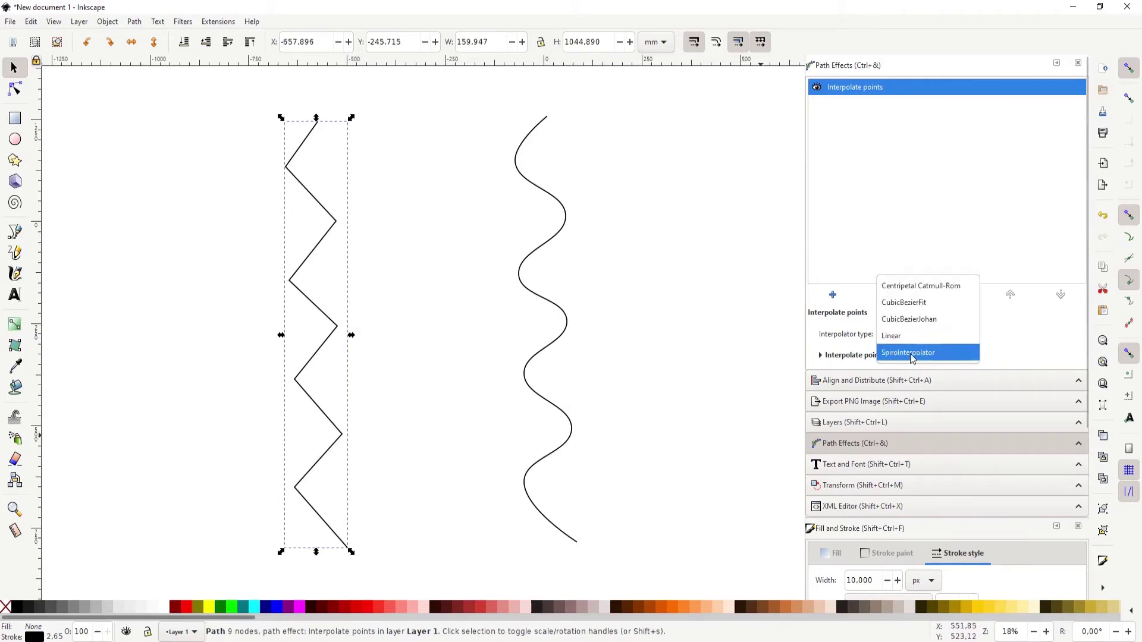
left_click(911, 352)
Set the left path's interpolator back to Centripetal Catmull-Rom for a smooth wave.
scroll(433, 270, "down", 3)
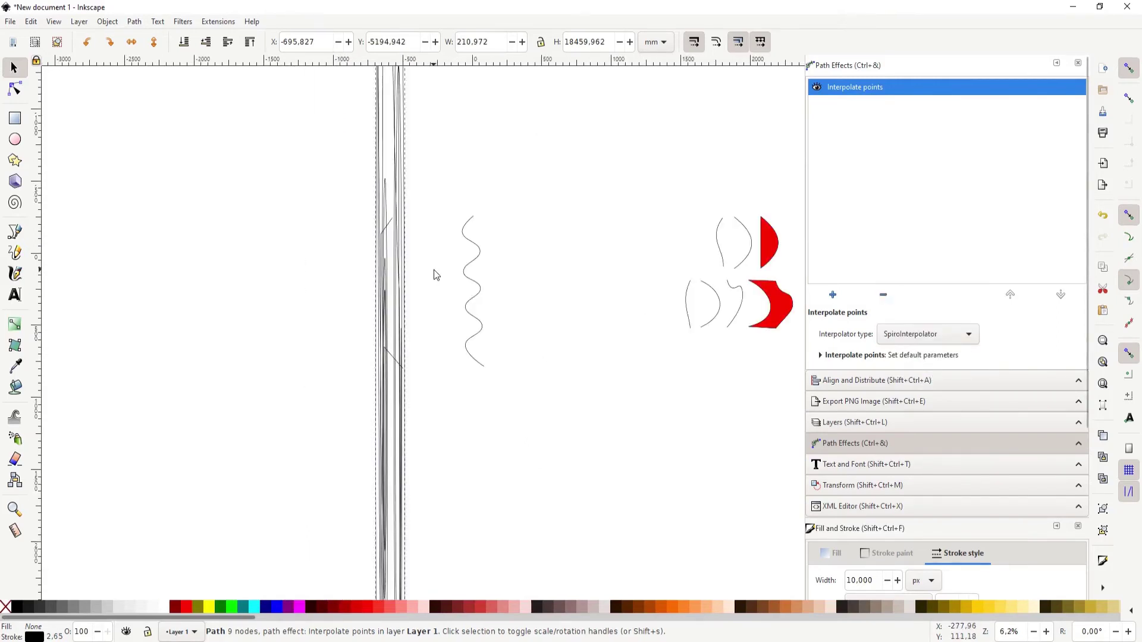
scroll(434, 270, "down", 5)
scroll(434, 274, "up", 3)
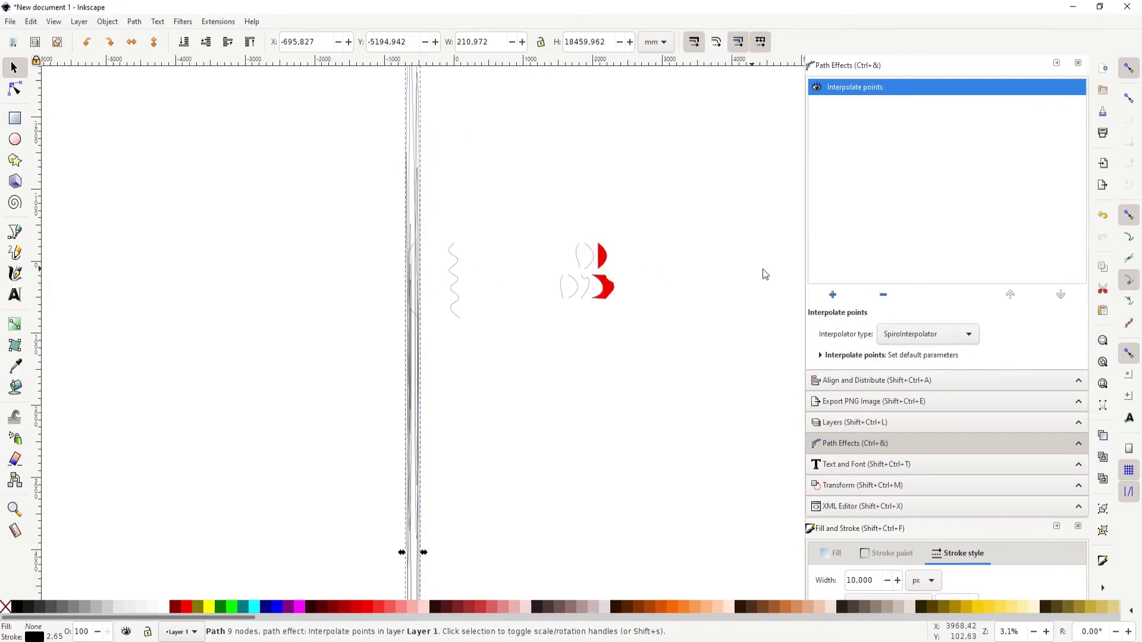
left_click(933, 335)
left_click(912, 272)
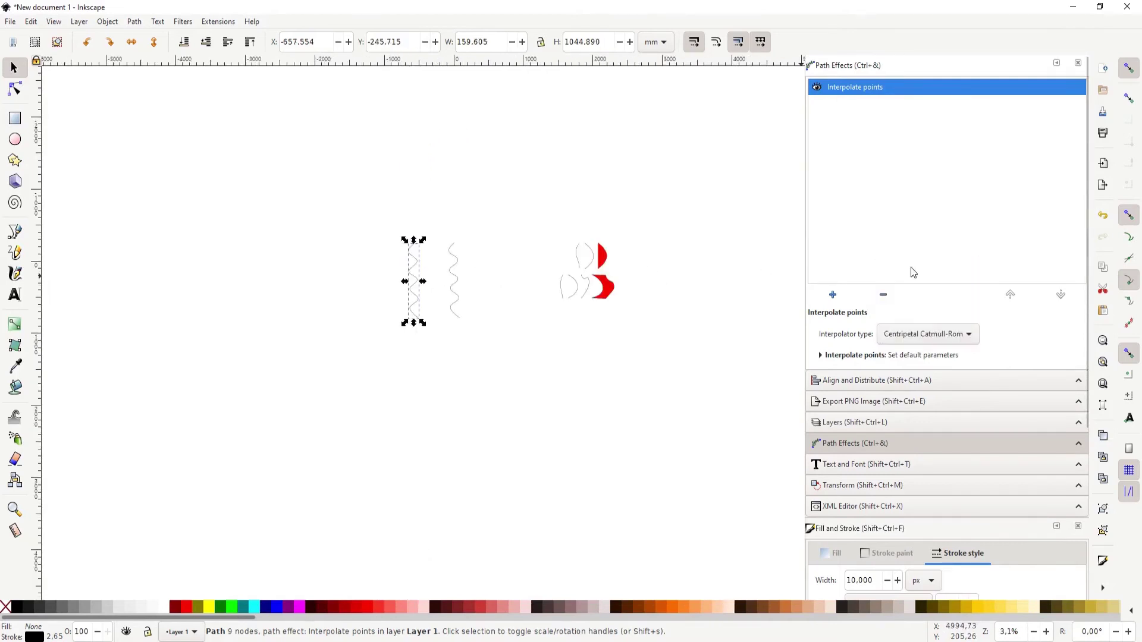
scroll(451, 308, "up", 3)
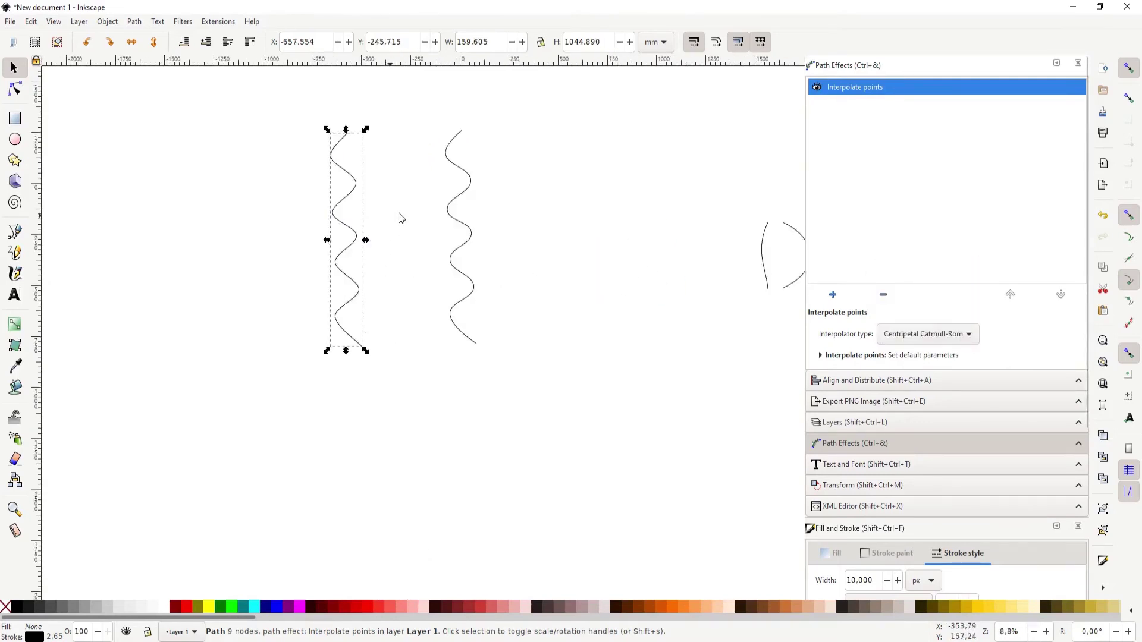
left_click_drag(410, 208, 347, 302)
left_click(948, 335)
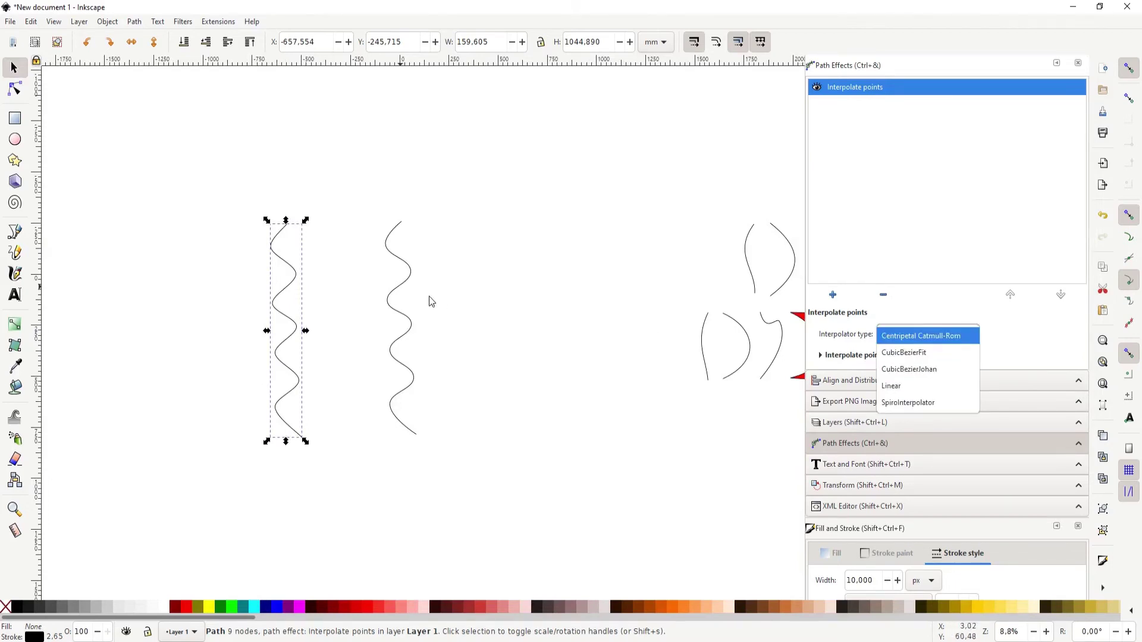
left_click(467, 305)
Select the right wave and bring up the path effects list.
scroll(552, 331, "up", 2)
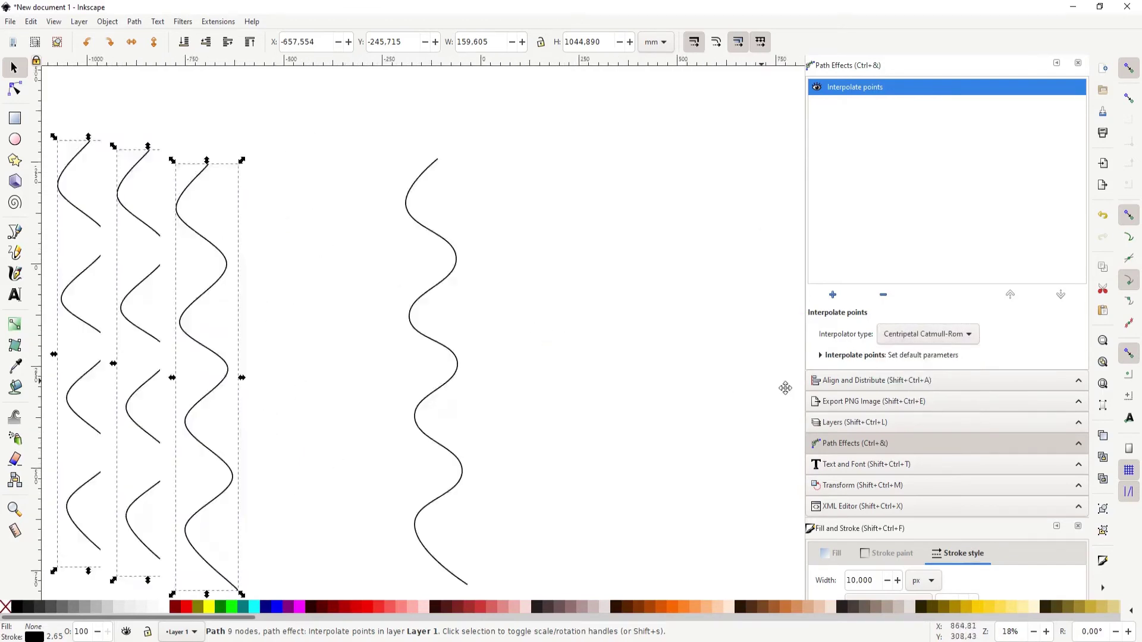
scroll(588, 347, "down", 3)
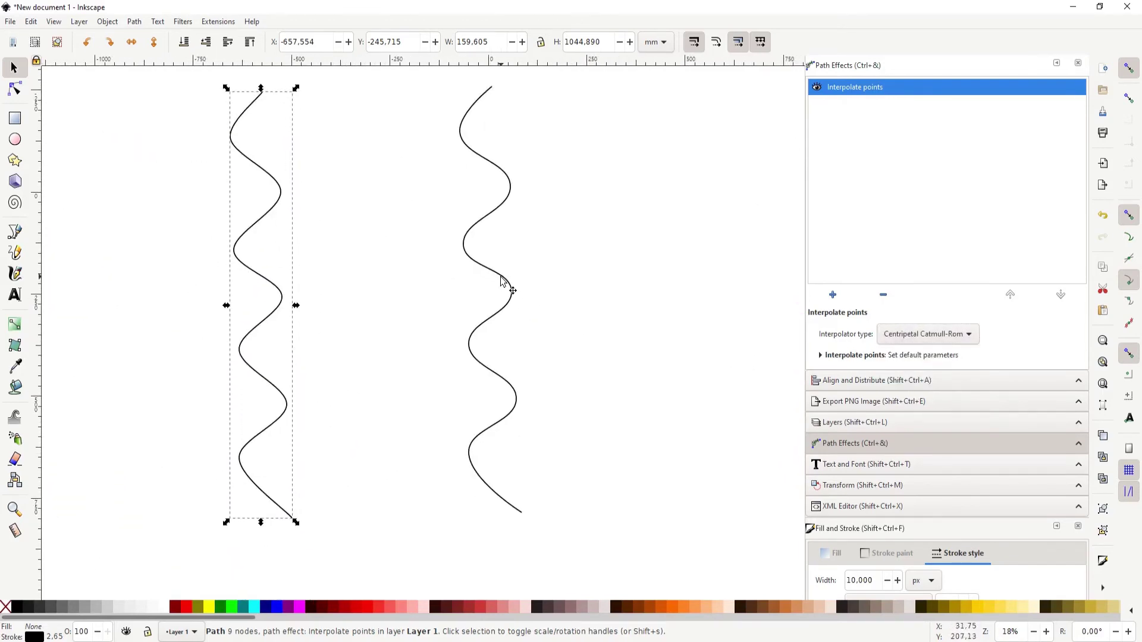
left_click(502, 280)
left_click(831, 346)
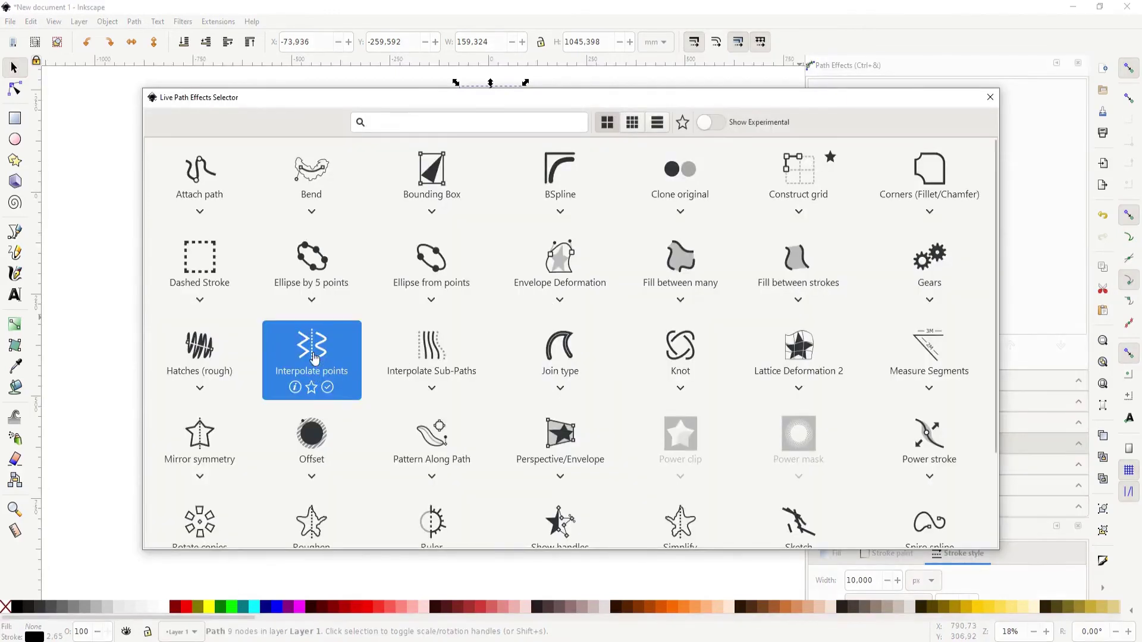
Add Interpolate points to the right wave, trying CubicBezierFit and CubicBezierJohan.
double_click(315, 358)
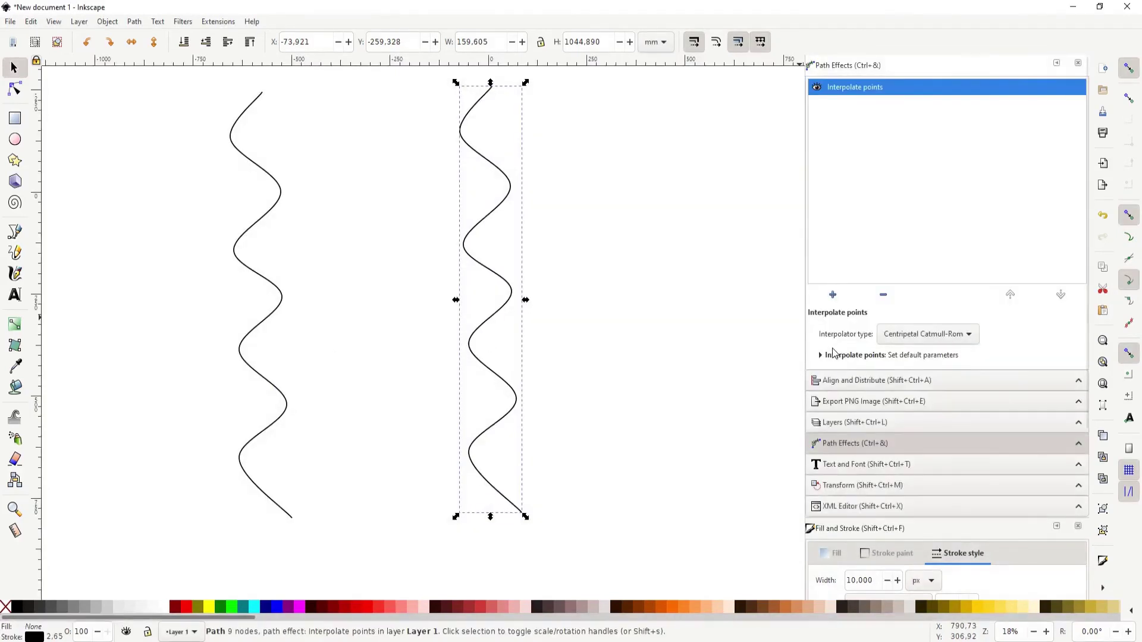
left_click(953, 339)
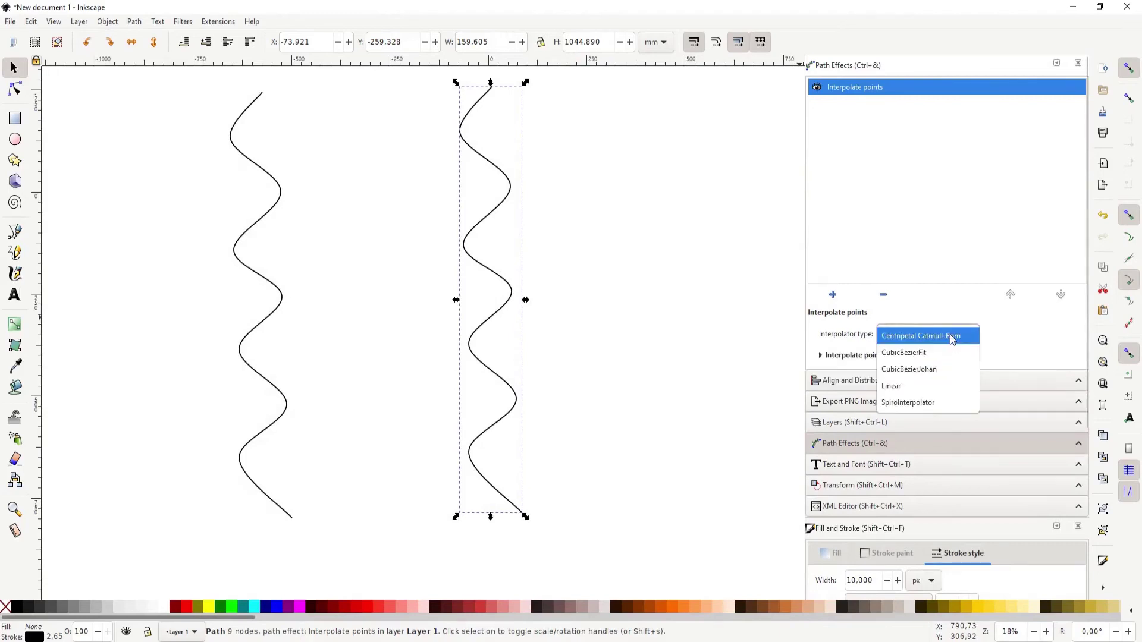
left_click(921, 355)
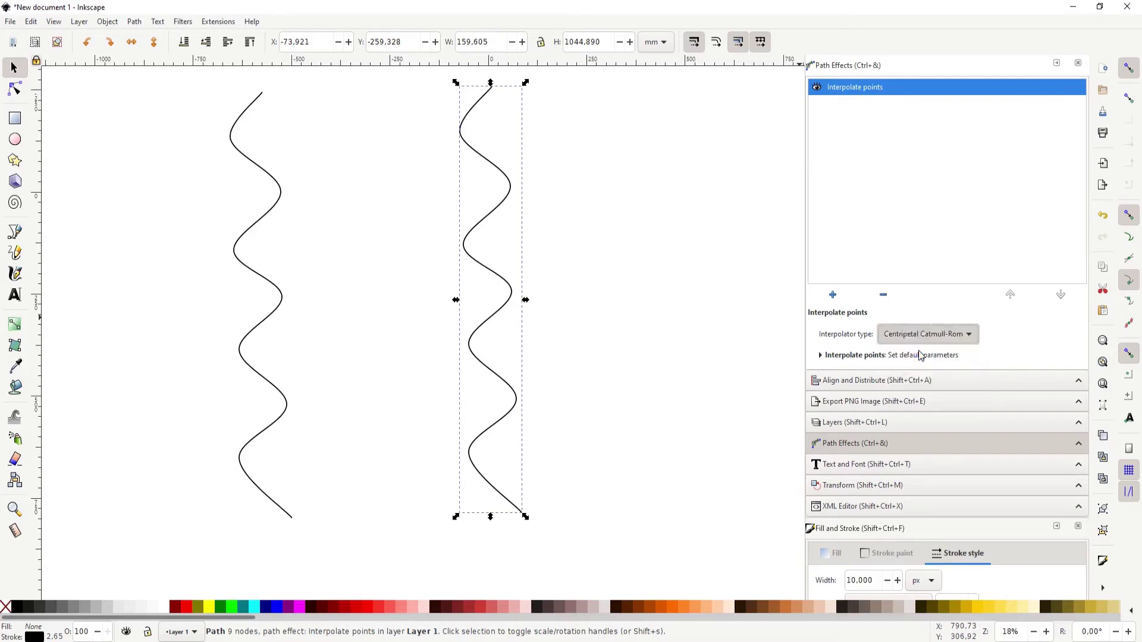
left_click(925, 338)
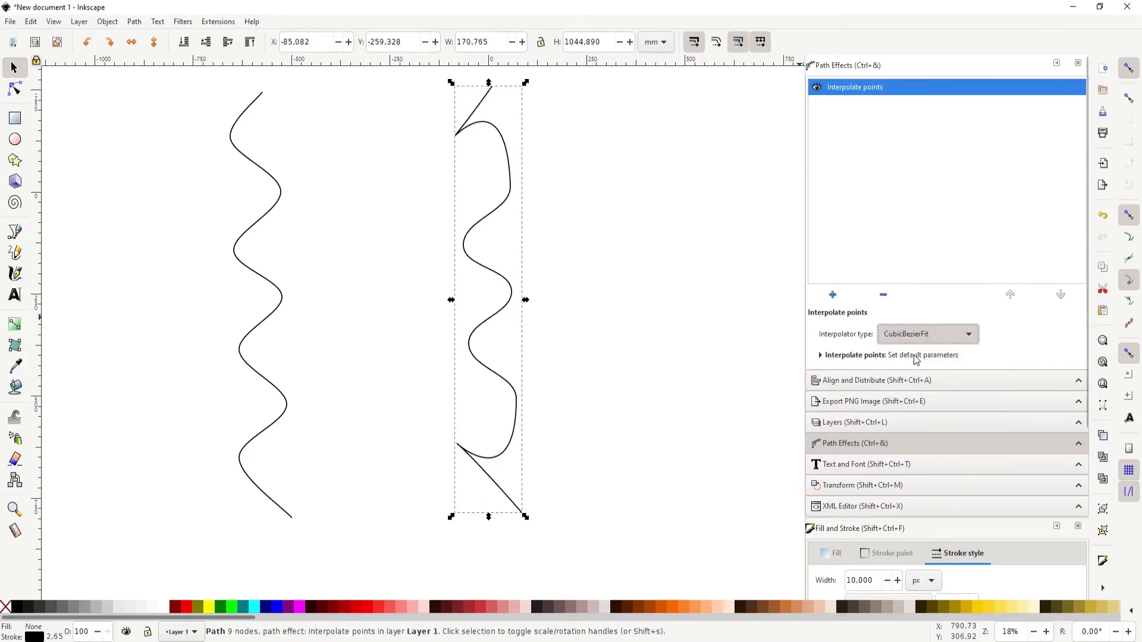
left_click(913, 336)
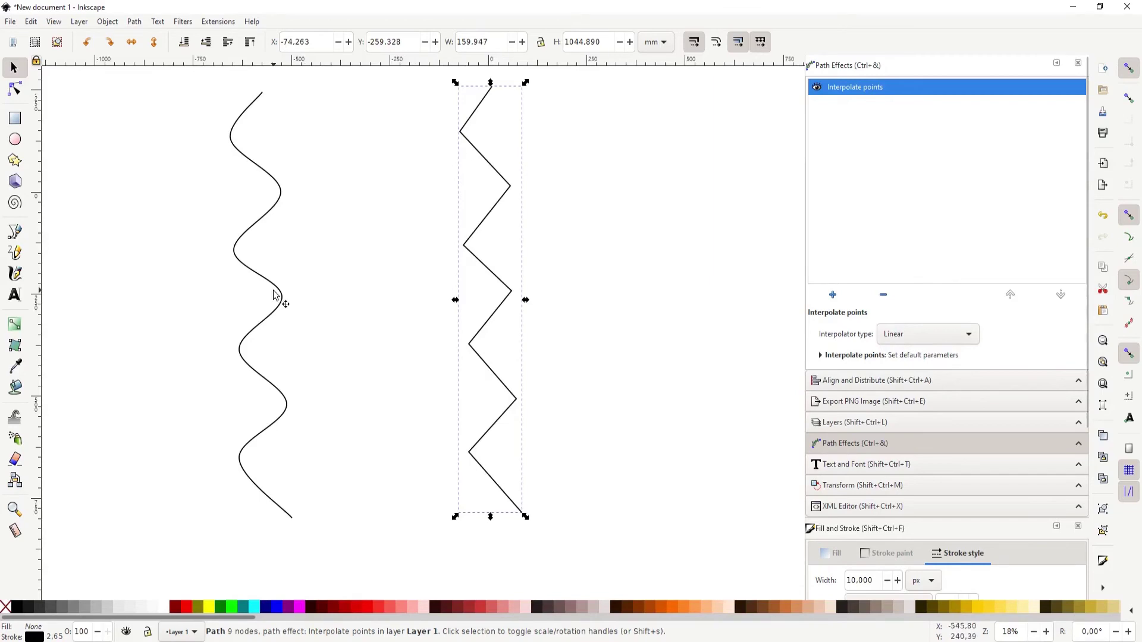
Set the left path's interpolator to Linear, keeping the right path on Linear.
key("Tab")
left_click(925, 334)
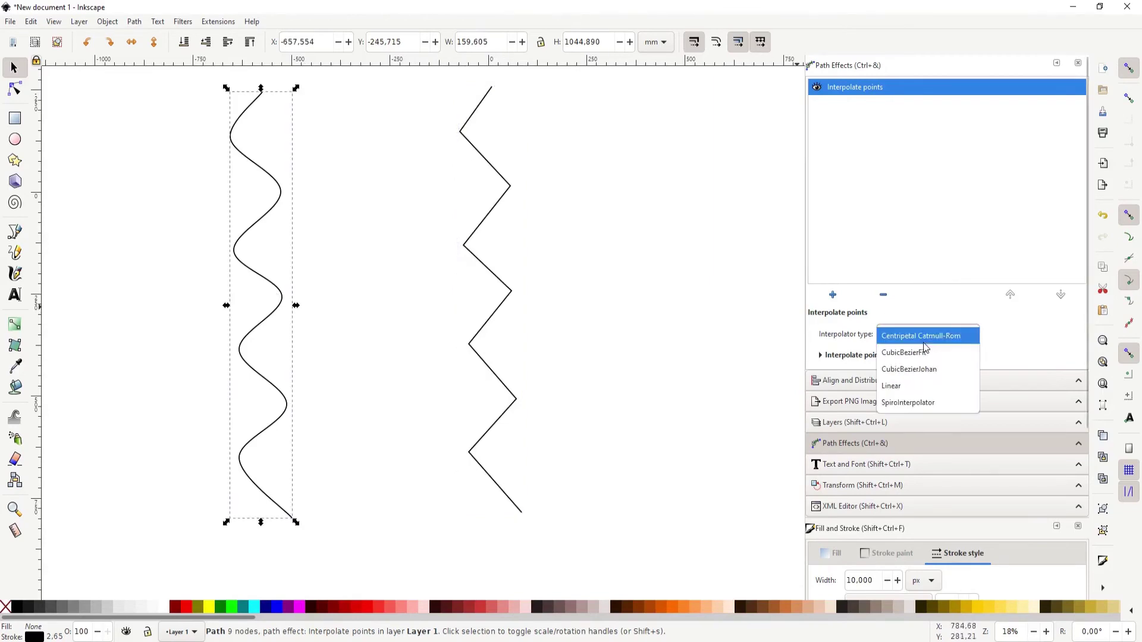
left_click(905, 387)
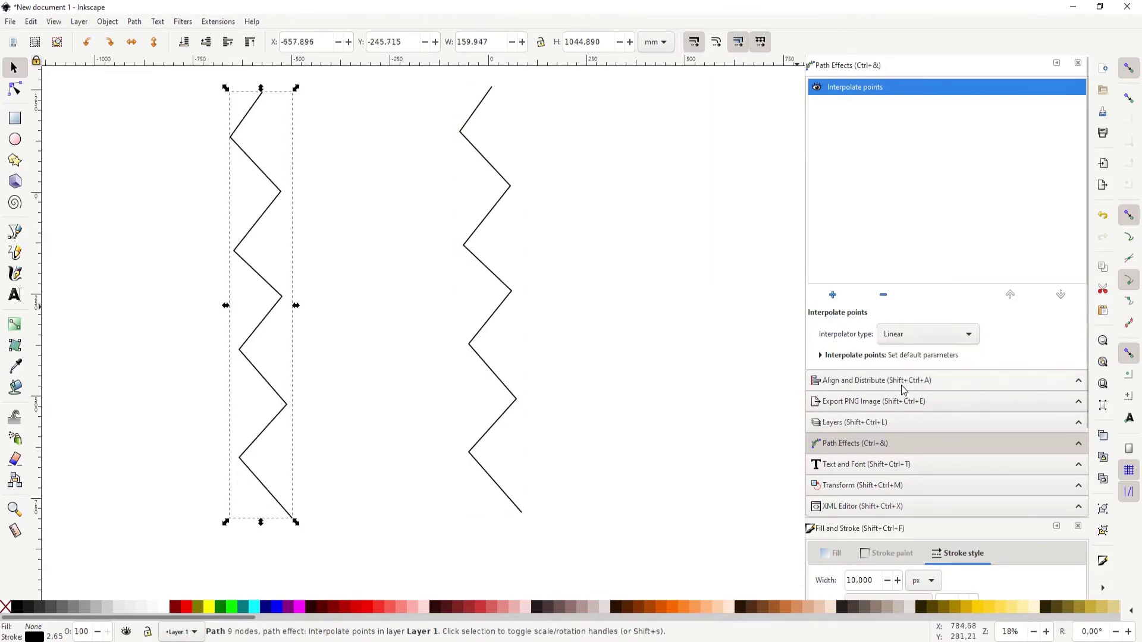
left_click(503, 307)
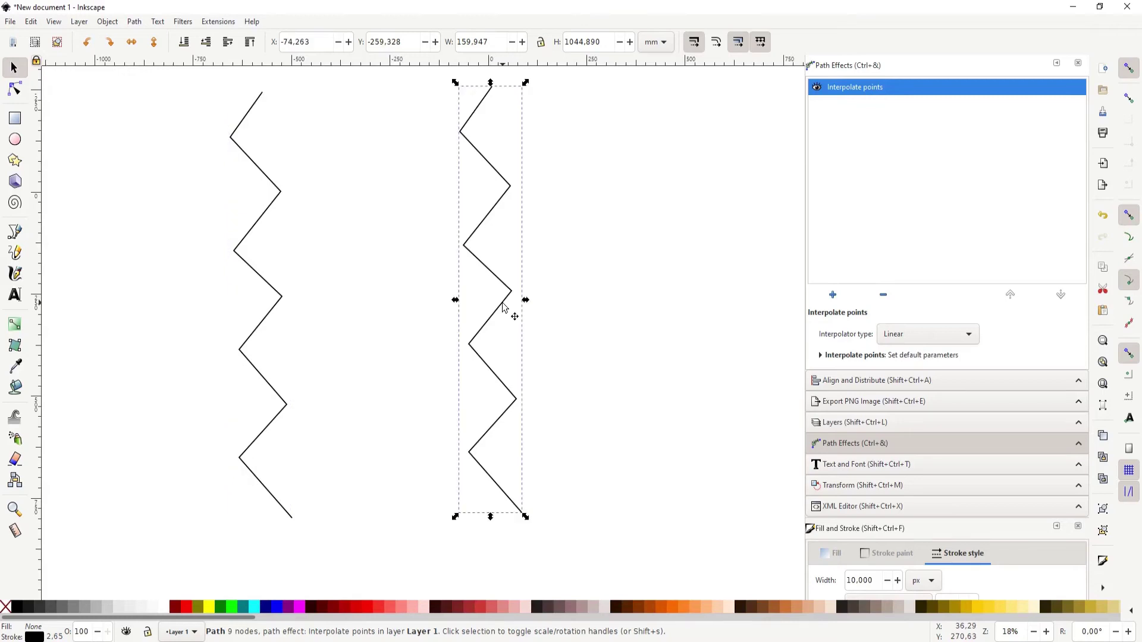
left_click(928, 335)
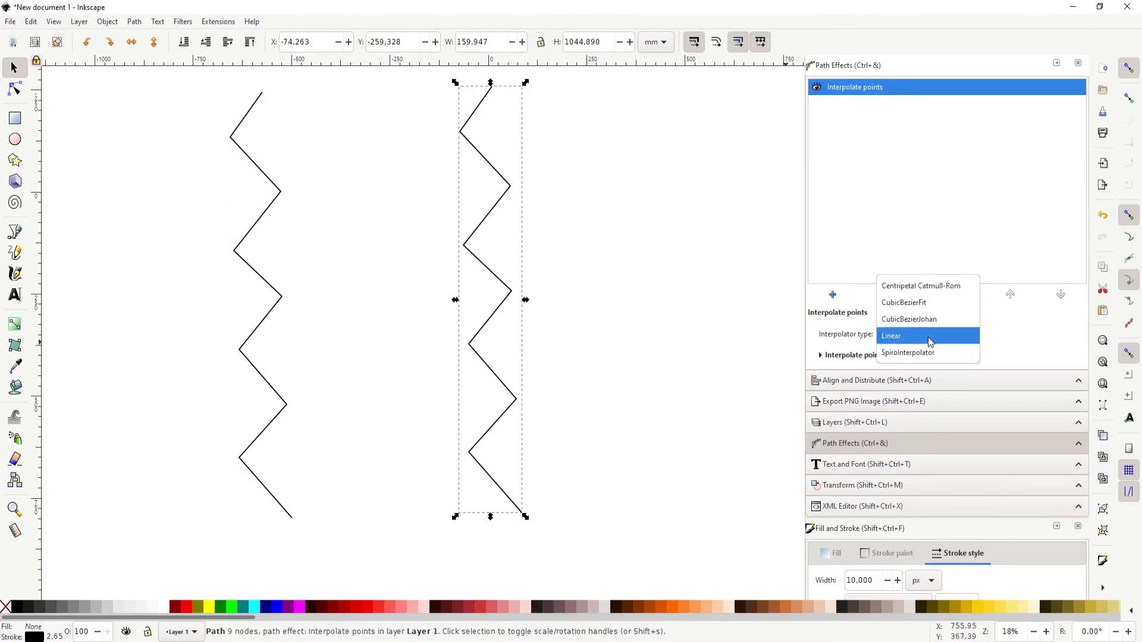
left_click(260, 324)
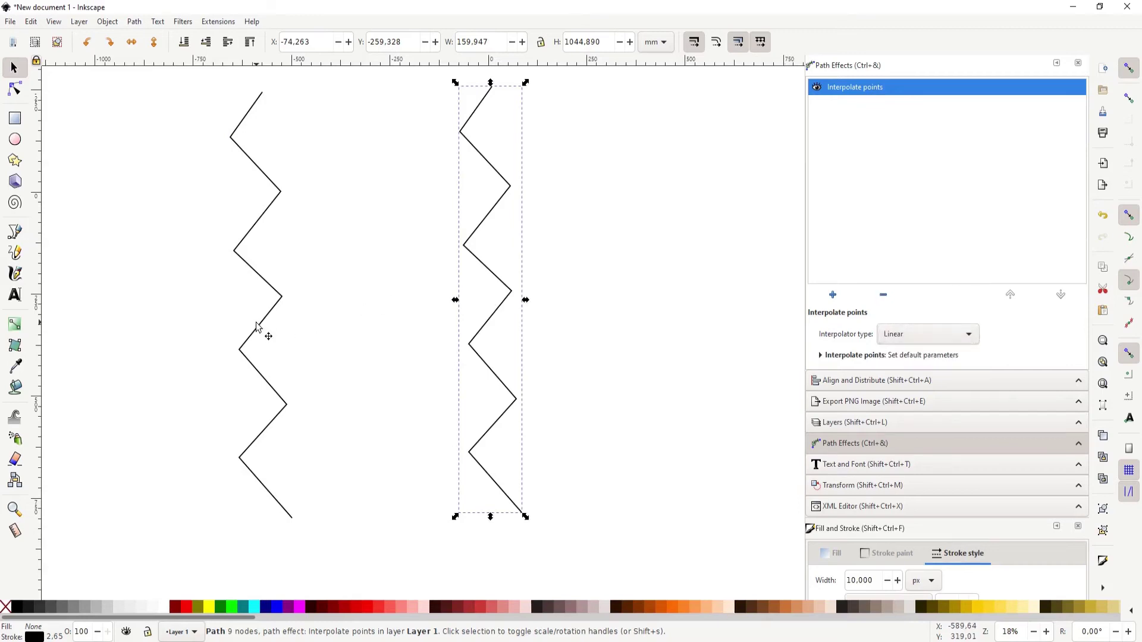
Remove the left path's Interpolate points effect and toggle the right effect's visibility.
left_click(265, 329)
left_click(883, 295)
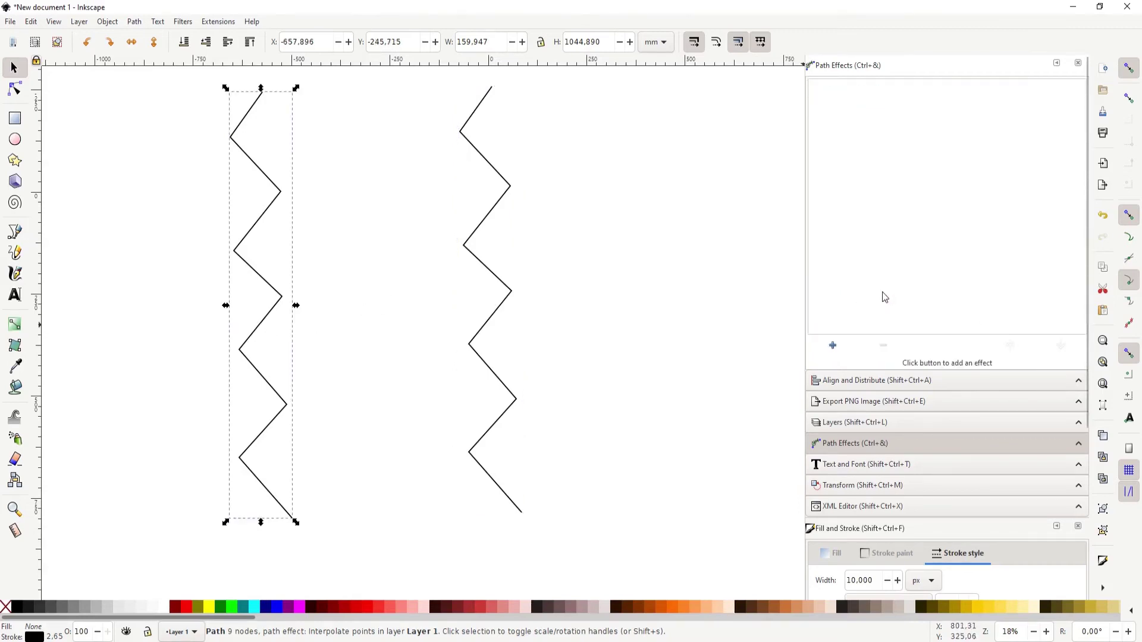
left_click(489, 323)
left_click(816, 88)
left_click(817, 88)
left_click(817, 88)
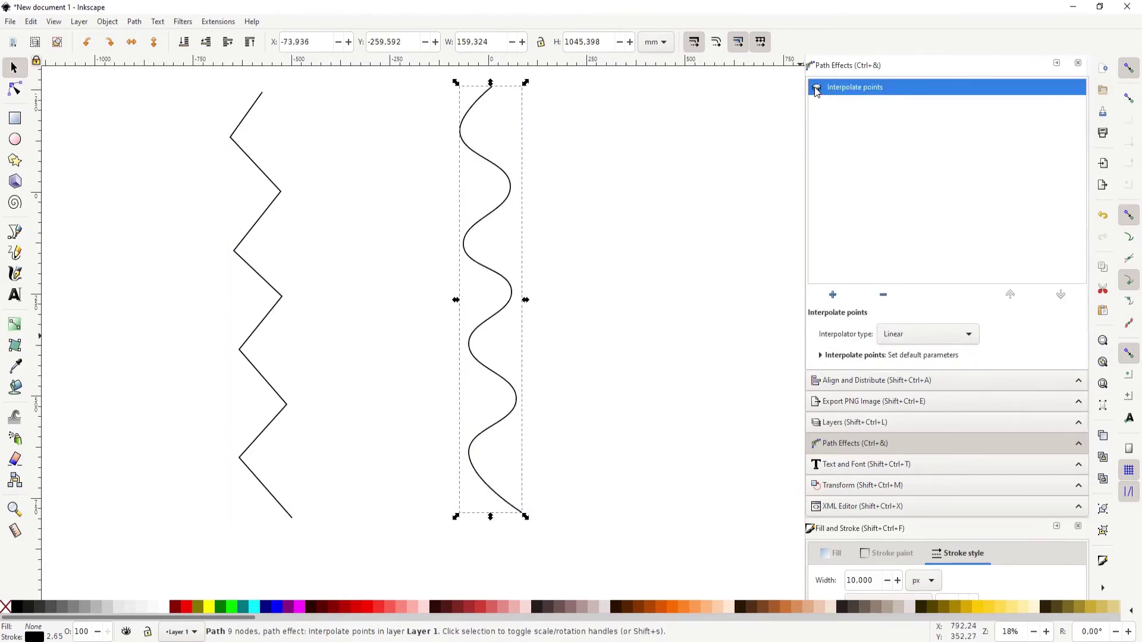
Switch the right path to SpiroInterpolator, then back to Linear.
left_click(960, 334)
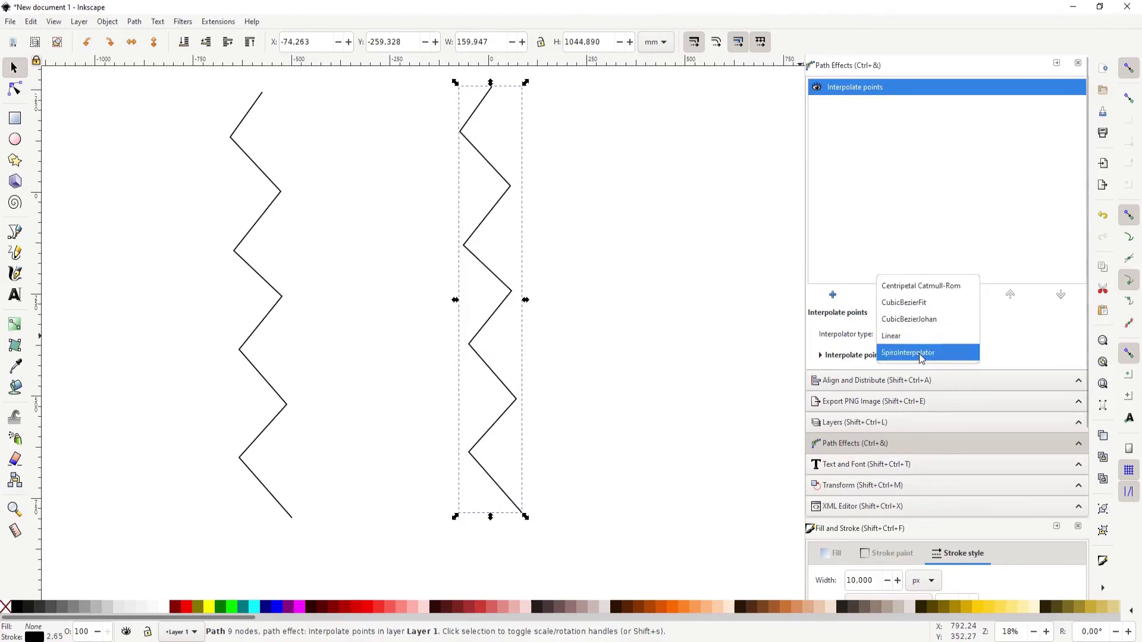
left_click(919, 353)
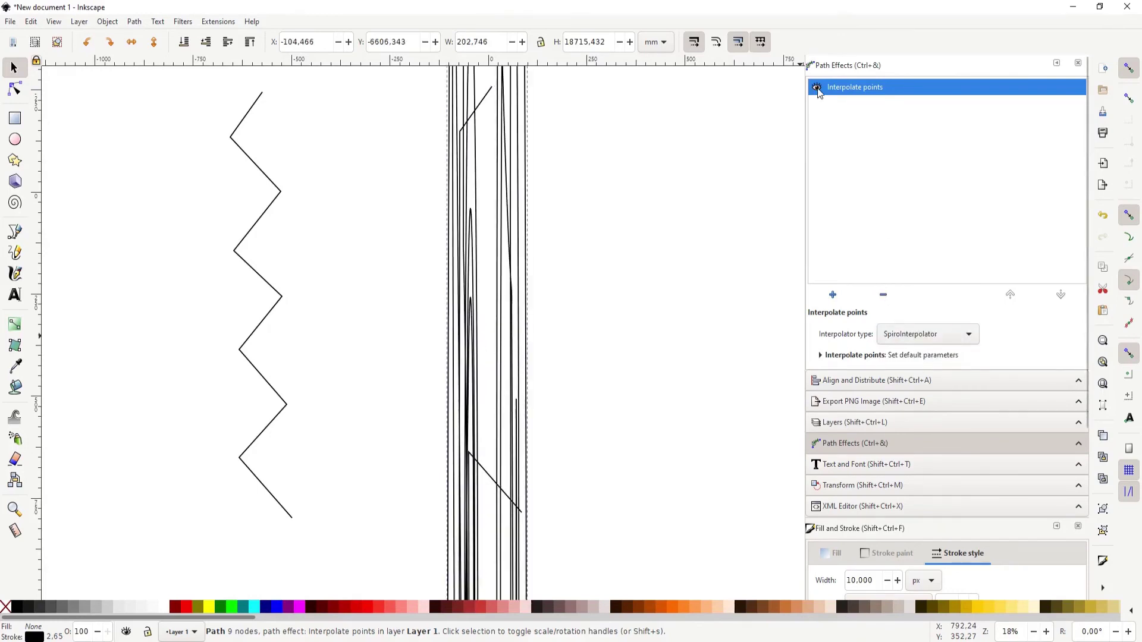
left_click(904, 340)
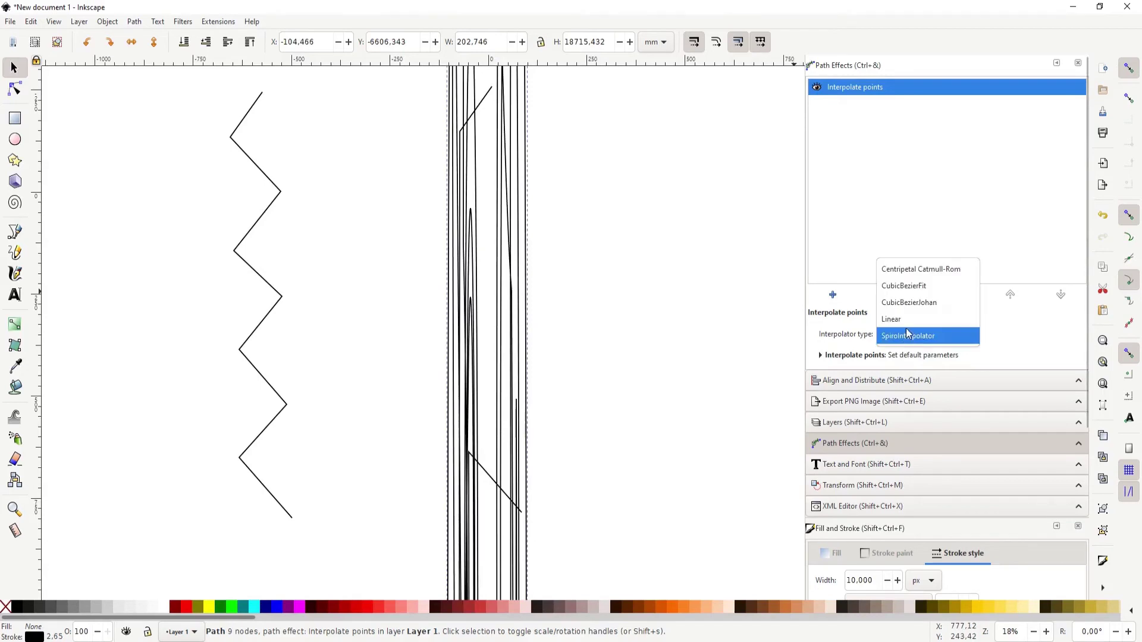
left_click(894, 316)
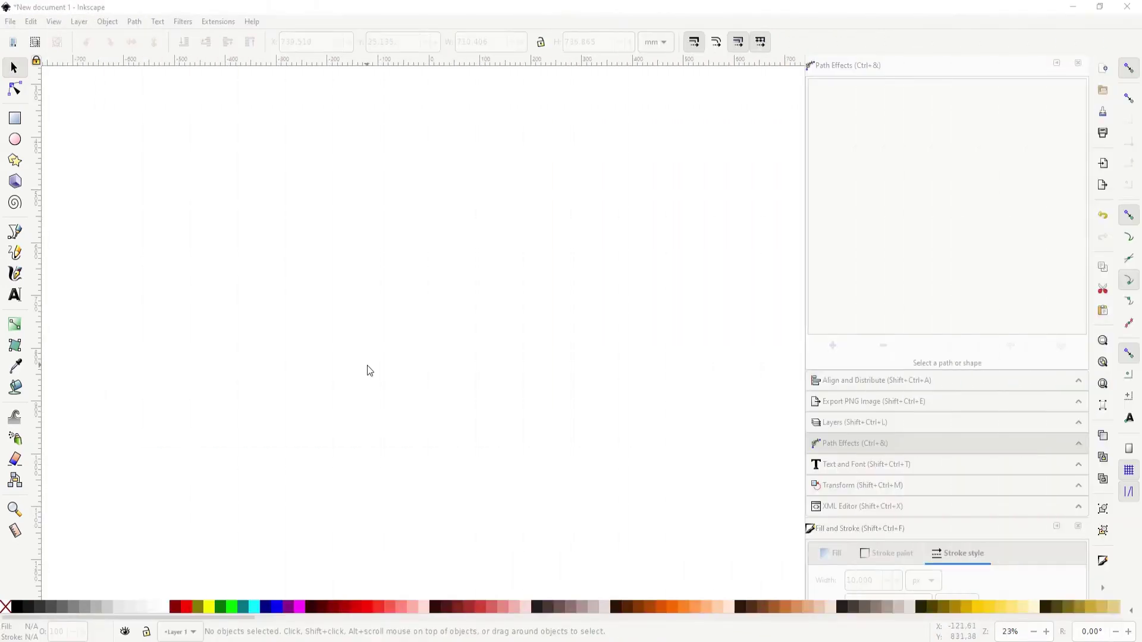
Draw a five-point open polyline with the Pen tool.
left_click(15, 233)
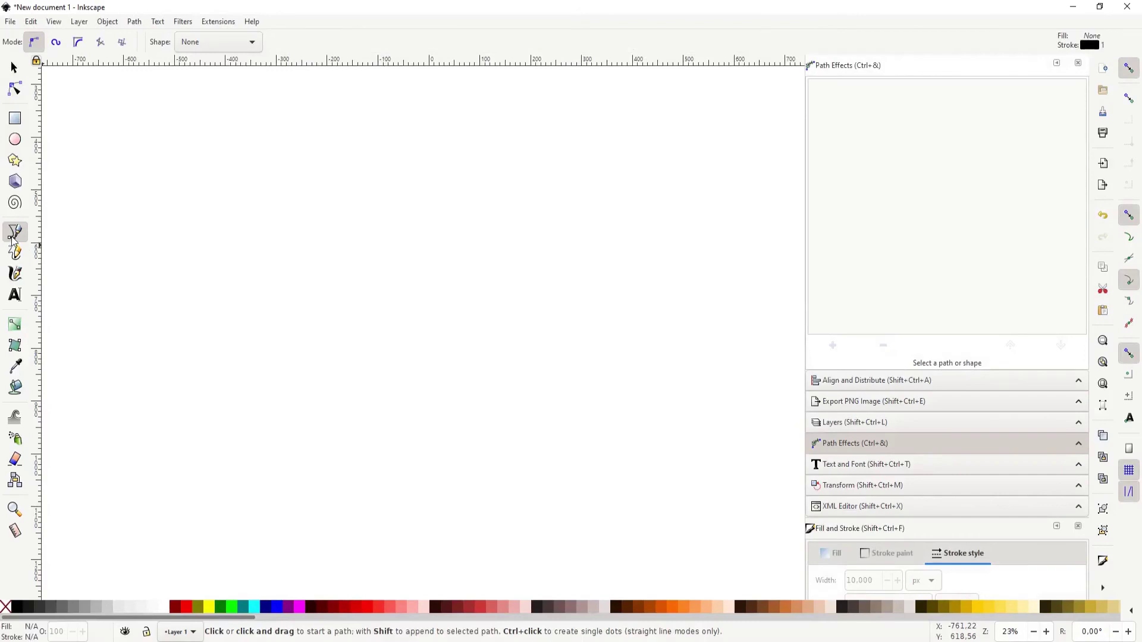
left_click(231, 307)
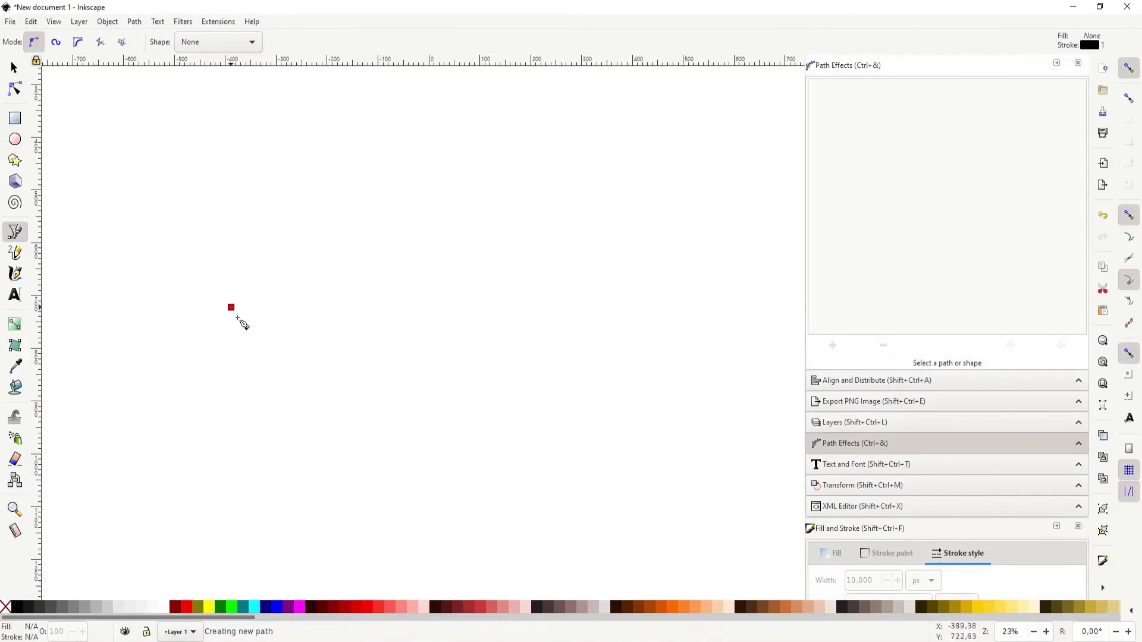
left_click(321, 426)
left_click(459, 311)
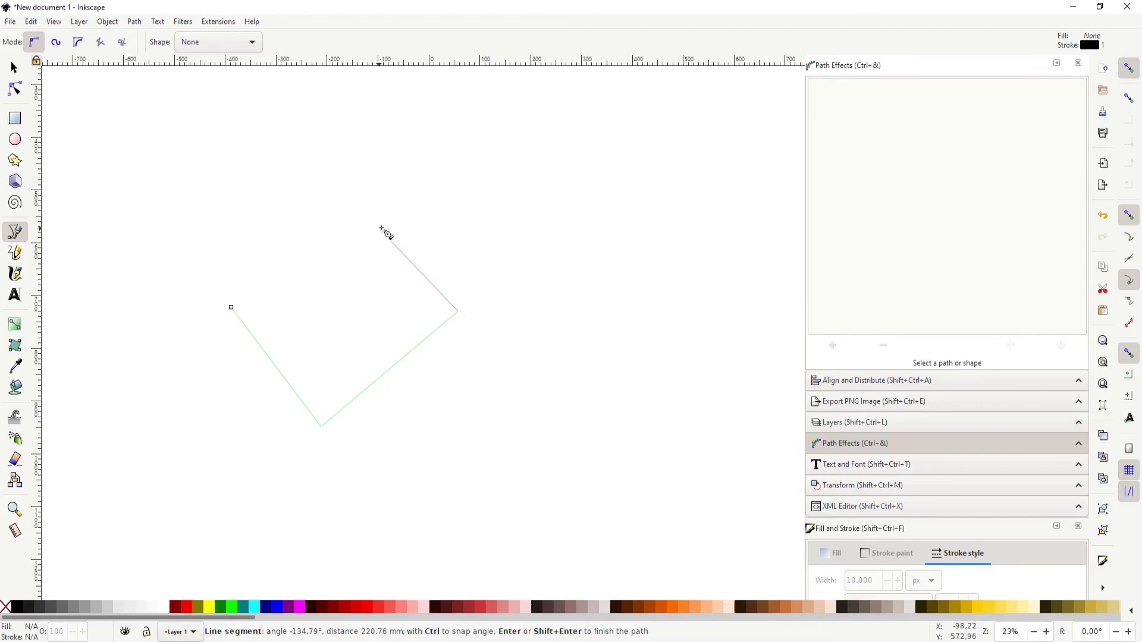
left_click(446, 195)
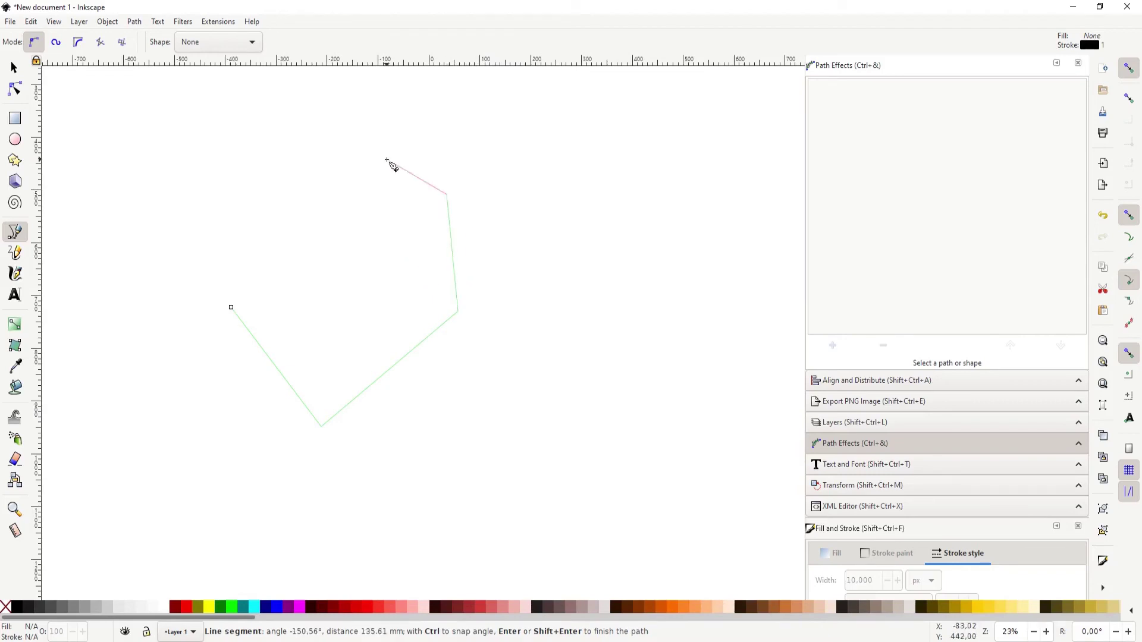
left_click(387, 159)
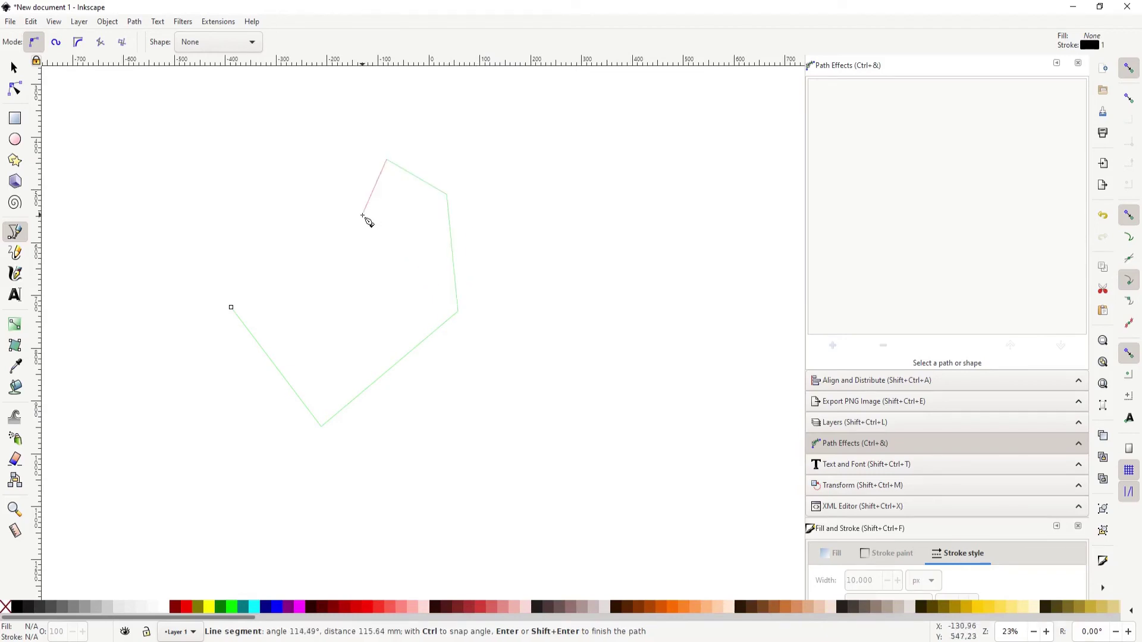
key("Return")
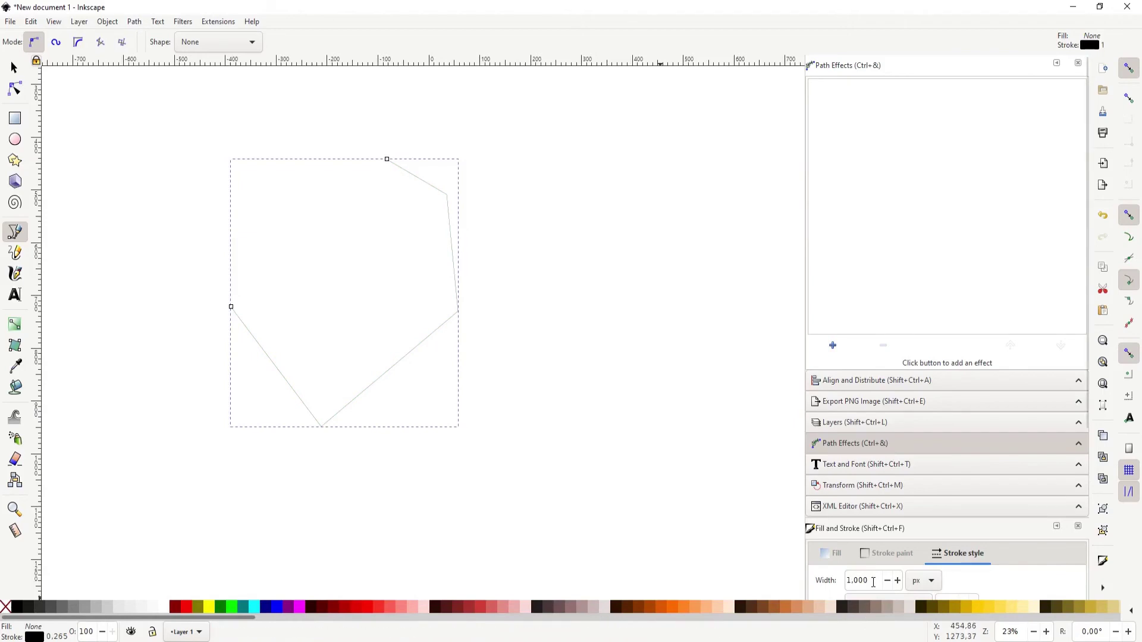
Set the new path's stroke width to 10.
left_click(873, 581)
type("10")
key("Return")
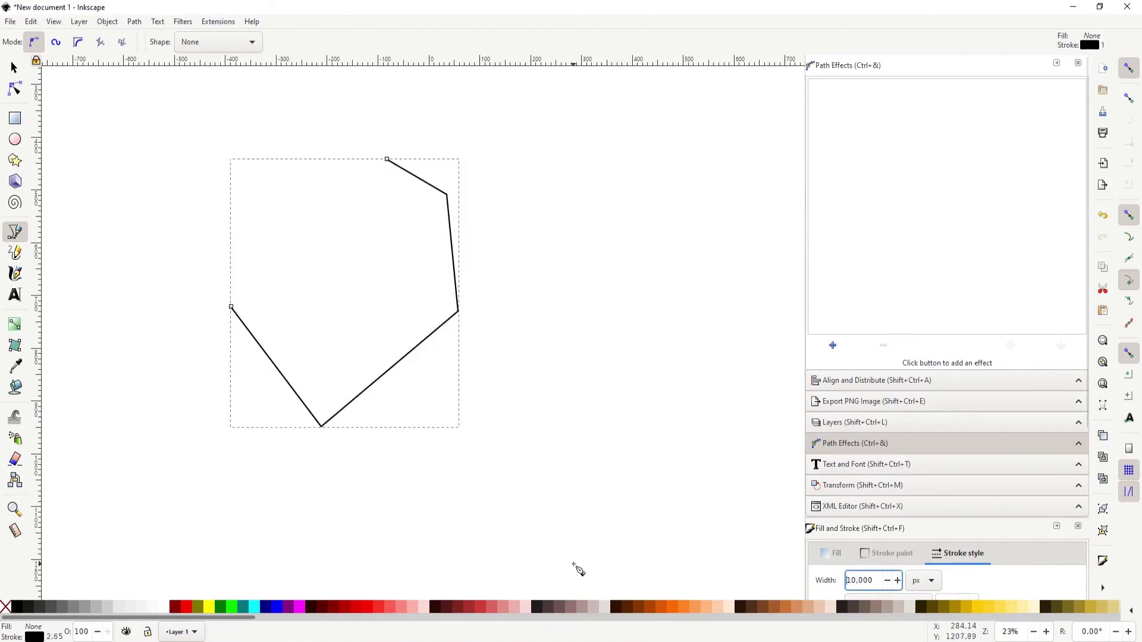
Apply the Ellipse by 5 points effect and recentre the view.
left_click(832, 347)
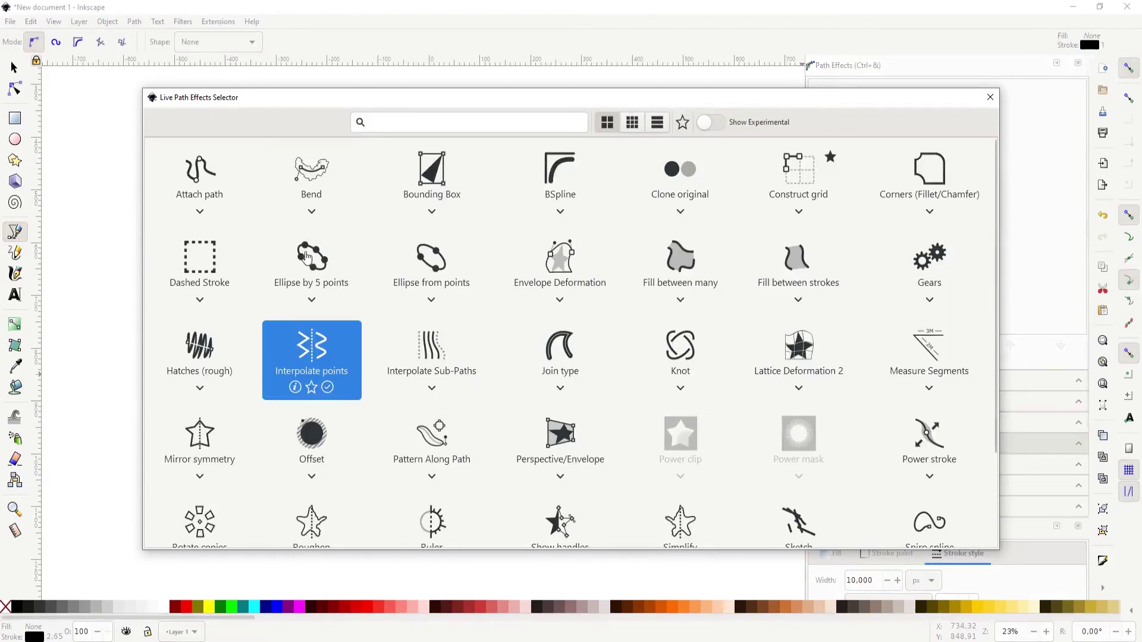
double_click(315, 274)
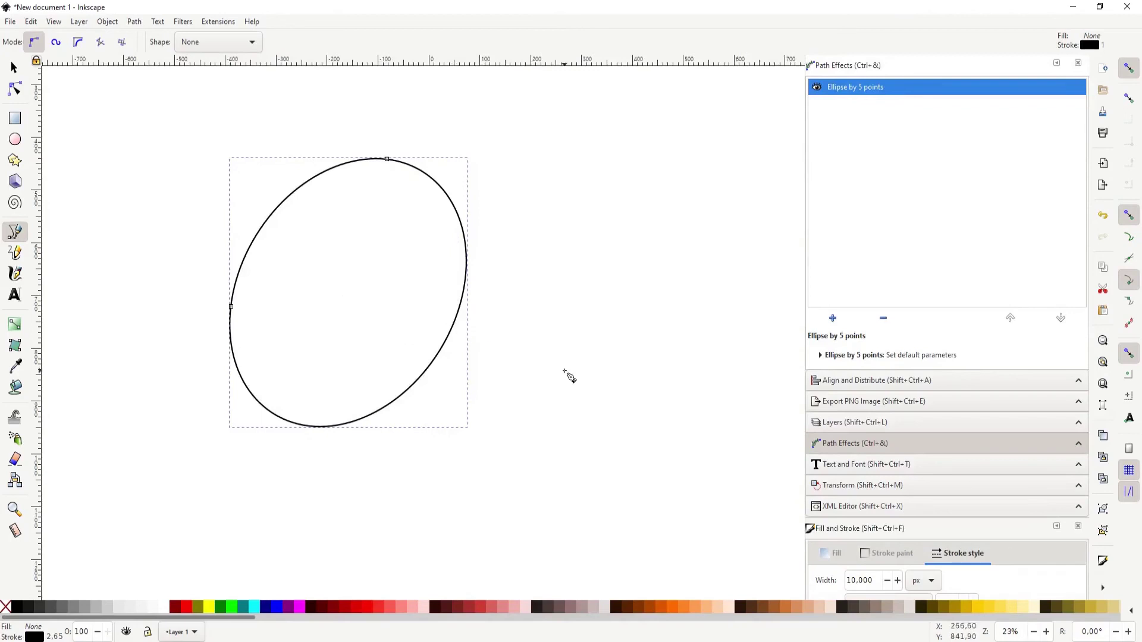
left_click_drag(569, 377, 635, 398)
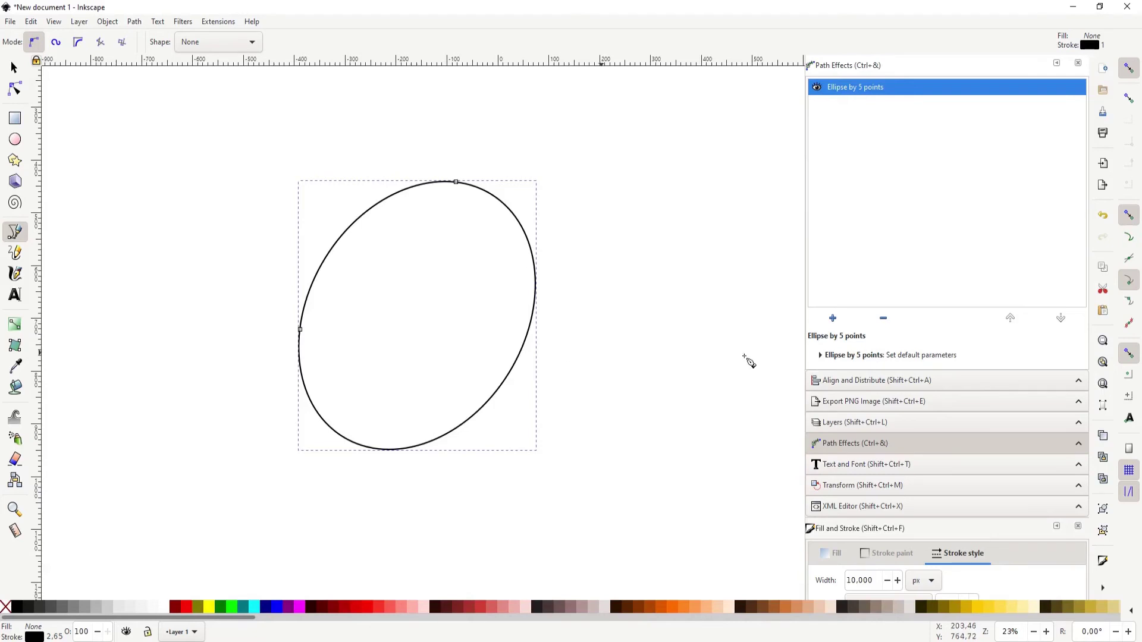
Drag the upper-right, lower-right and bottom nodes to make a taller, tilted ellipse.
left_click(16, 89)
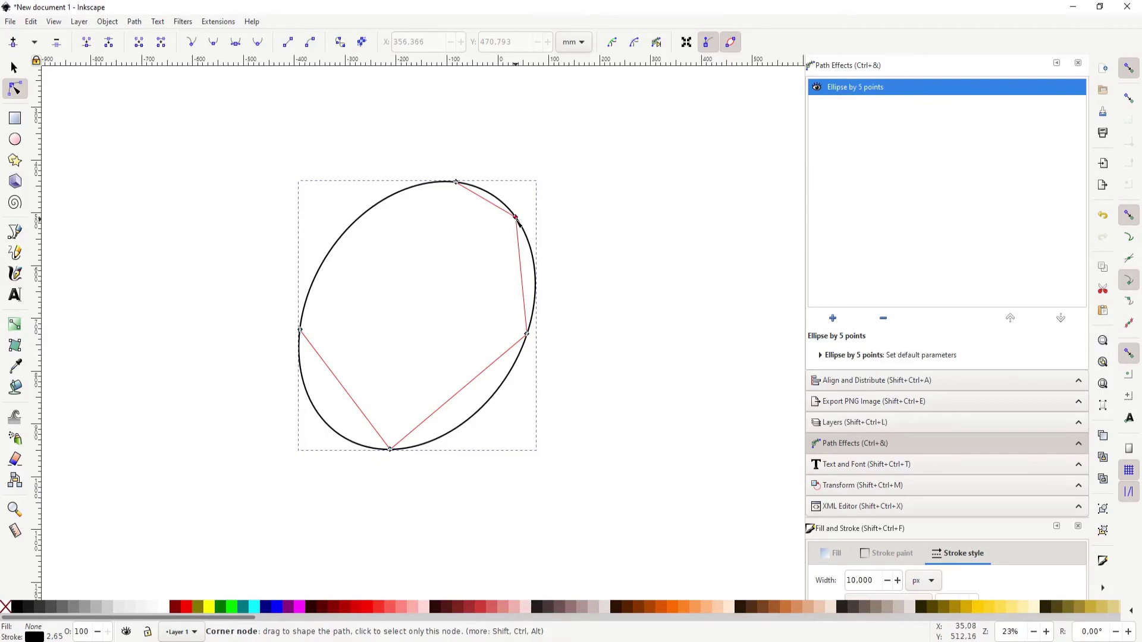
mouse_move(522, 222)
left_mouse_down()
mouse_move(583, 213)
mouse_move(578, 237)
left_mouse_up()
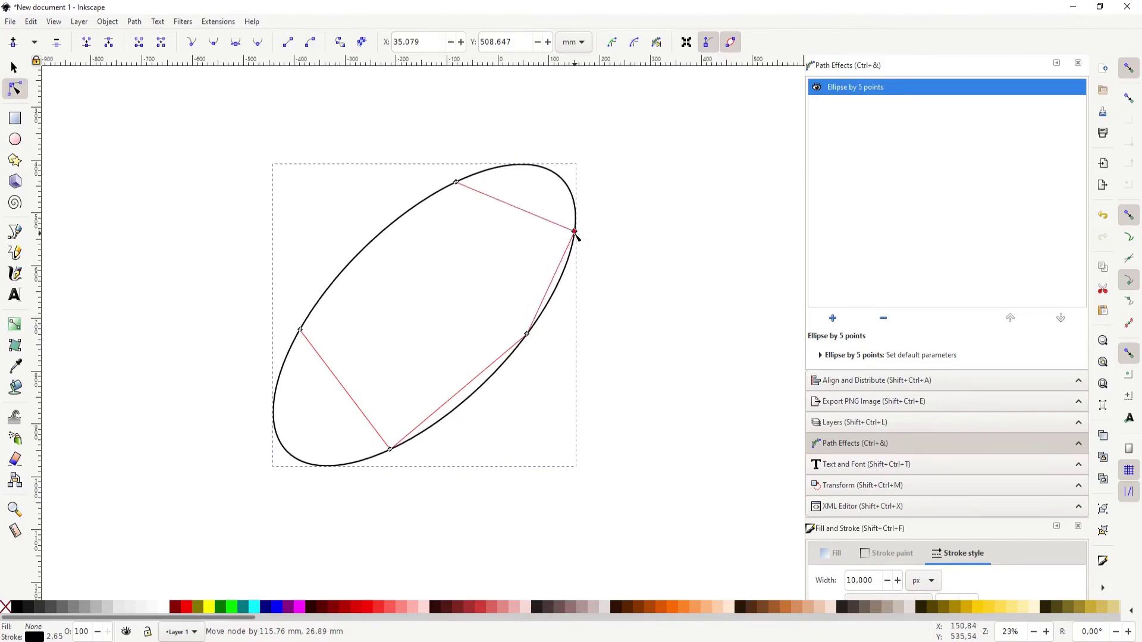
left_click_drag(528, 335, 548, 383)
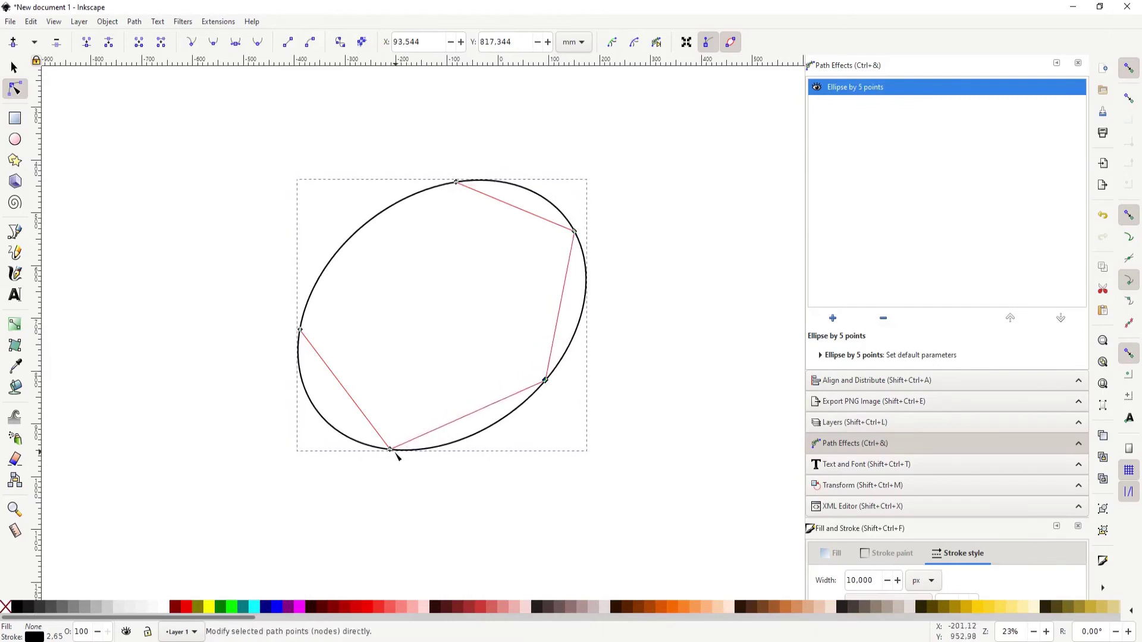
mouse_move(391, 449)
left_mouse_down()
mouse_move(384, 404)
mouse_move(423, 390)
mouse_move(429, 433)
left_mouse_up()
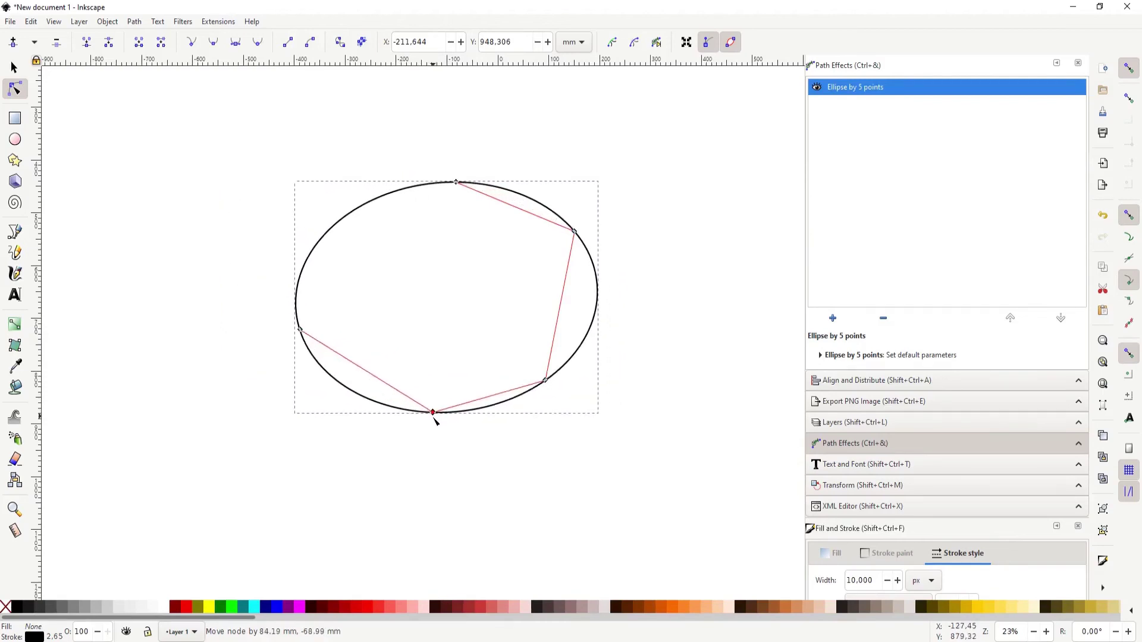
left_click_drag(428, 432, 408, 470)
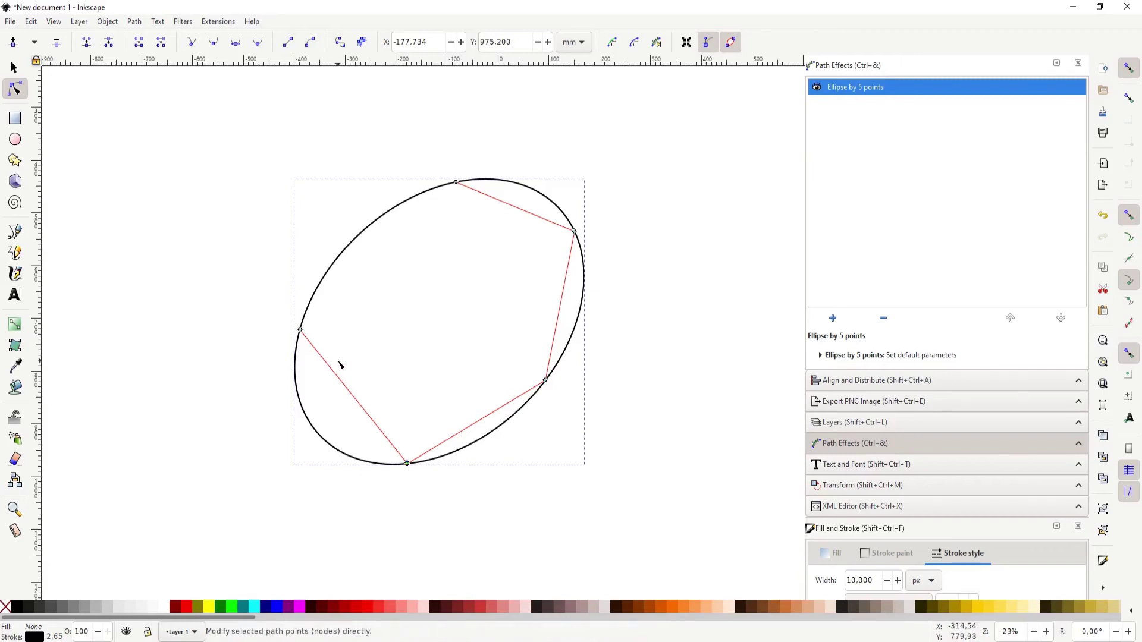
Add a sixth point on the lower-left segment, move it down-left, and adjust the top point.
double_click(351, 394)
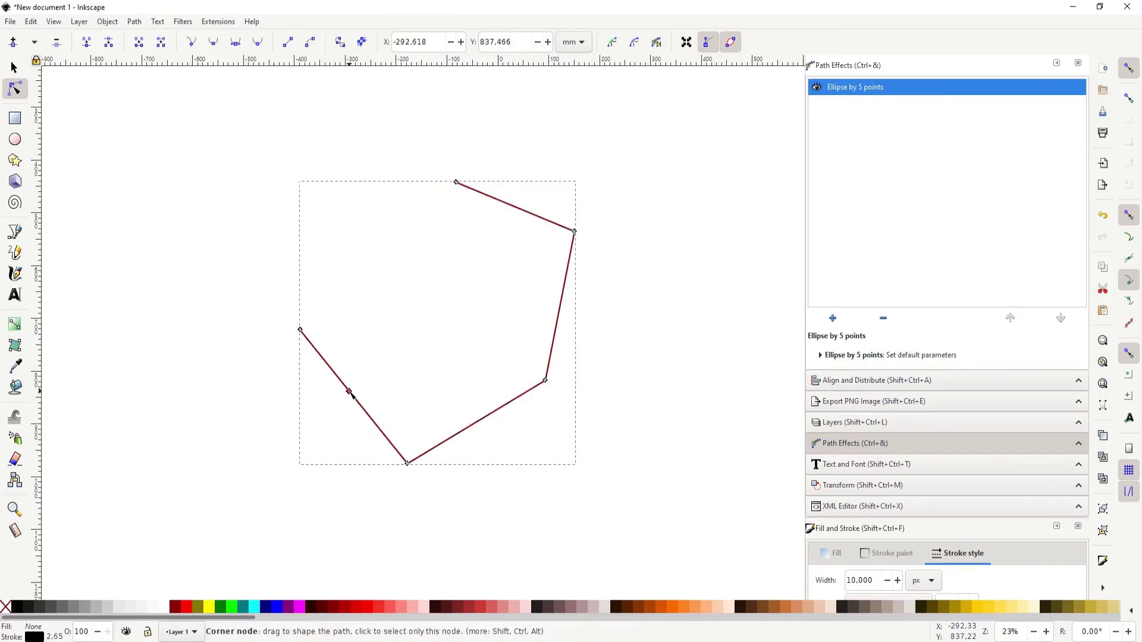
left_click_drag(349, 394, 323, 418)
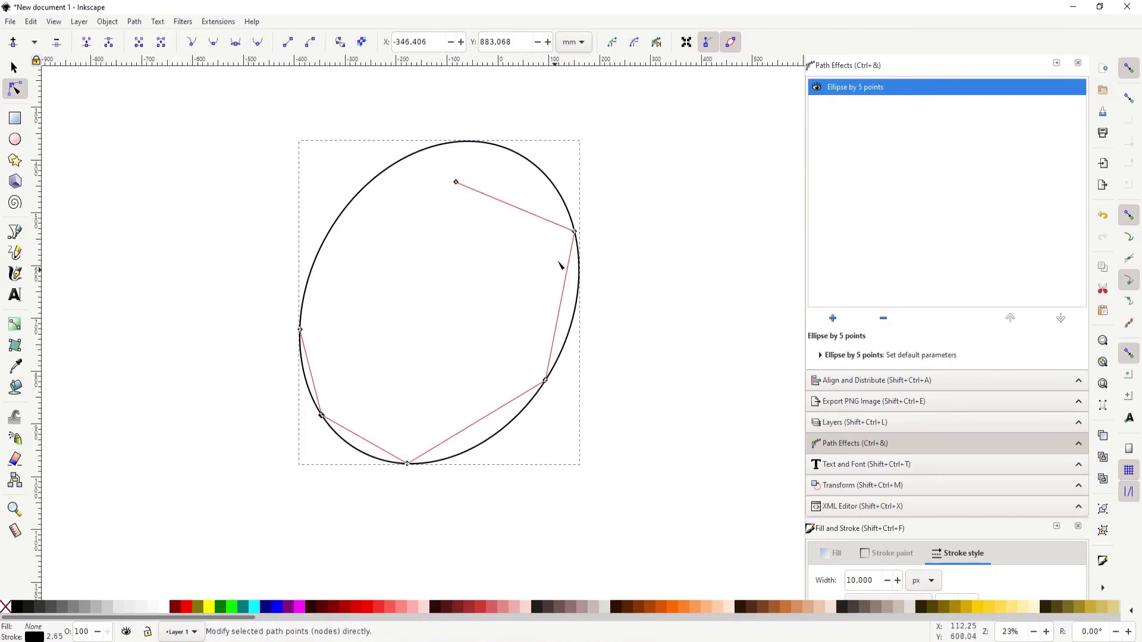
left_click_drag(455, 182, 465, 195)
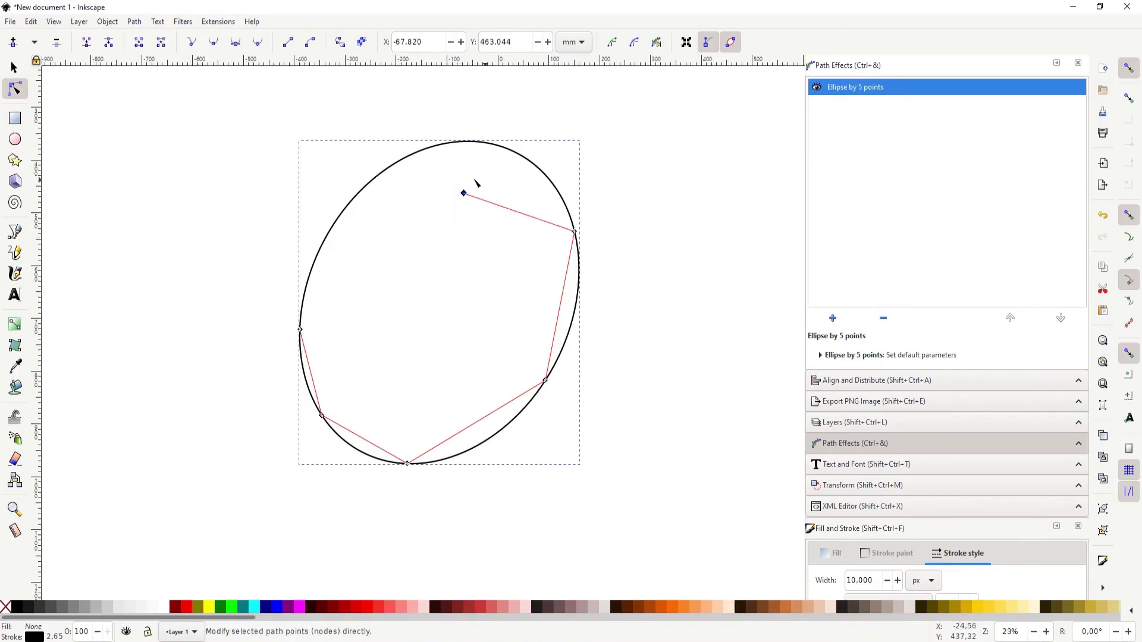
left_click_drag(464, 194, 467, 194)
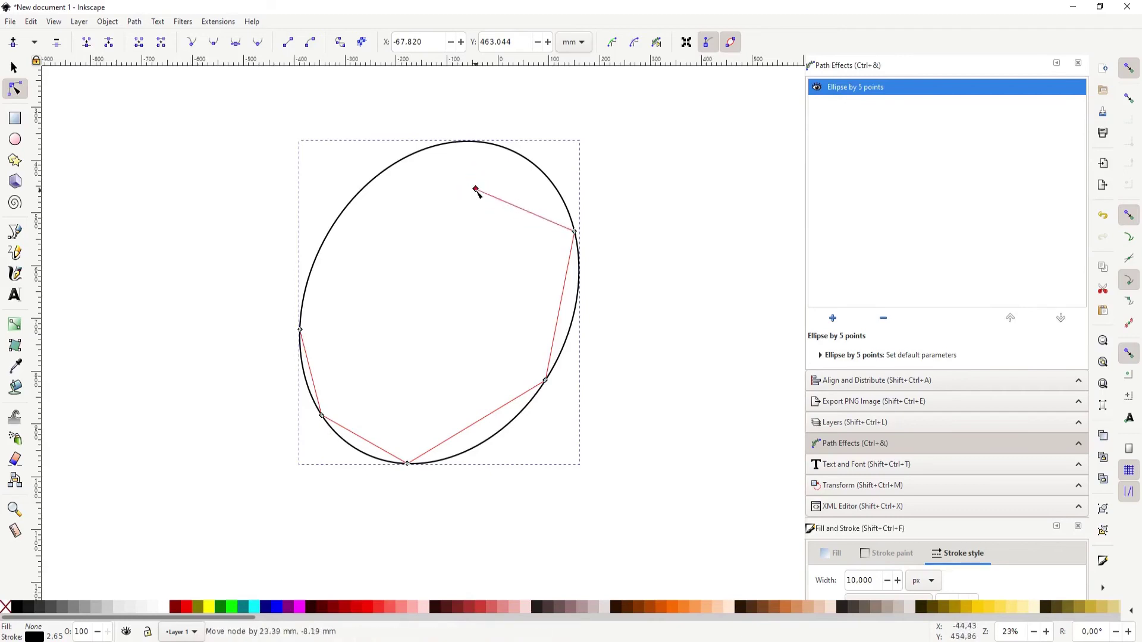
left_click_drag(467, 192, 482, 192)
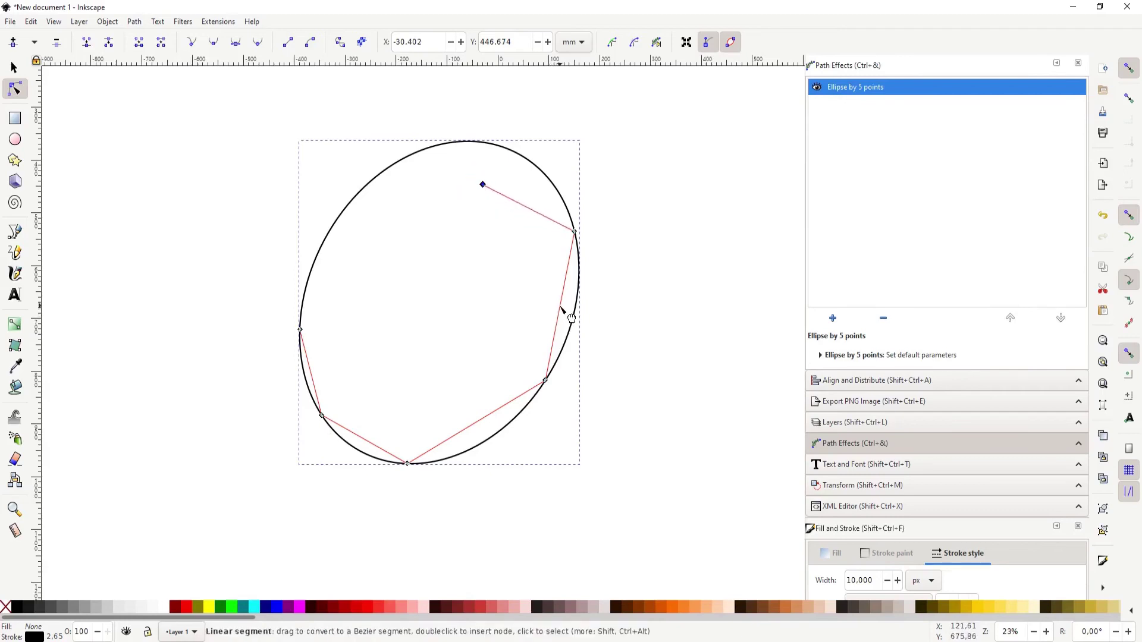
Add a seventh point on the right segment and move the upper-right and top points outward.
left_click(563, 301)
double_click(562, 299)
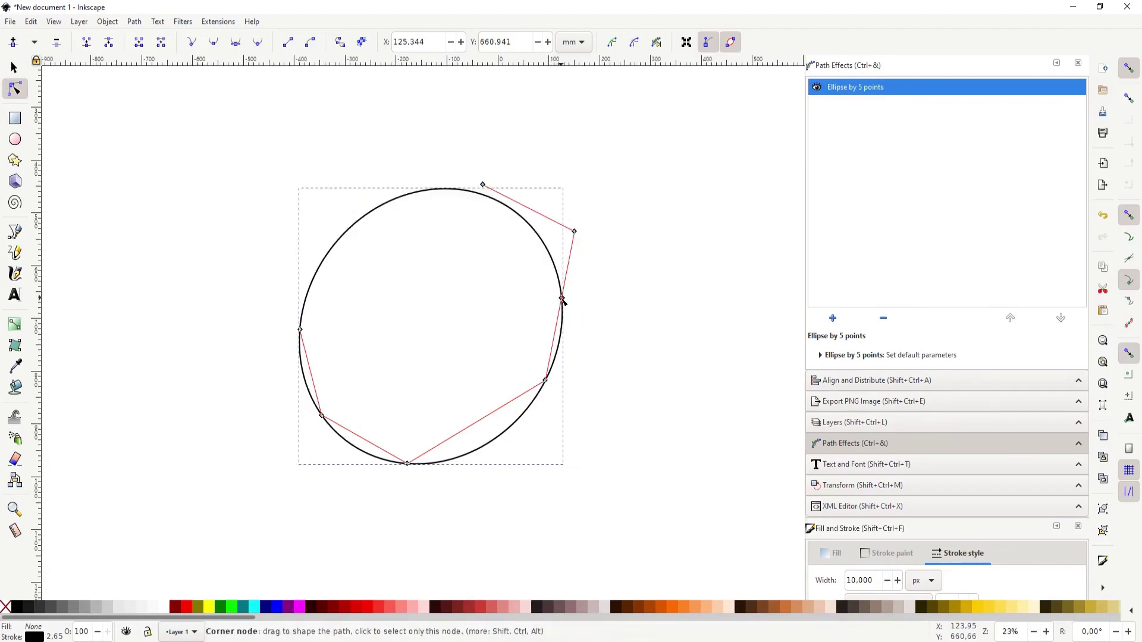
left_click_drag(576, 232, 593, 210)
left_click_drag(484, 188, 492, 161)
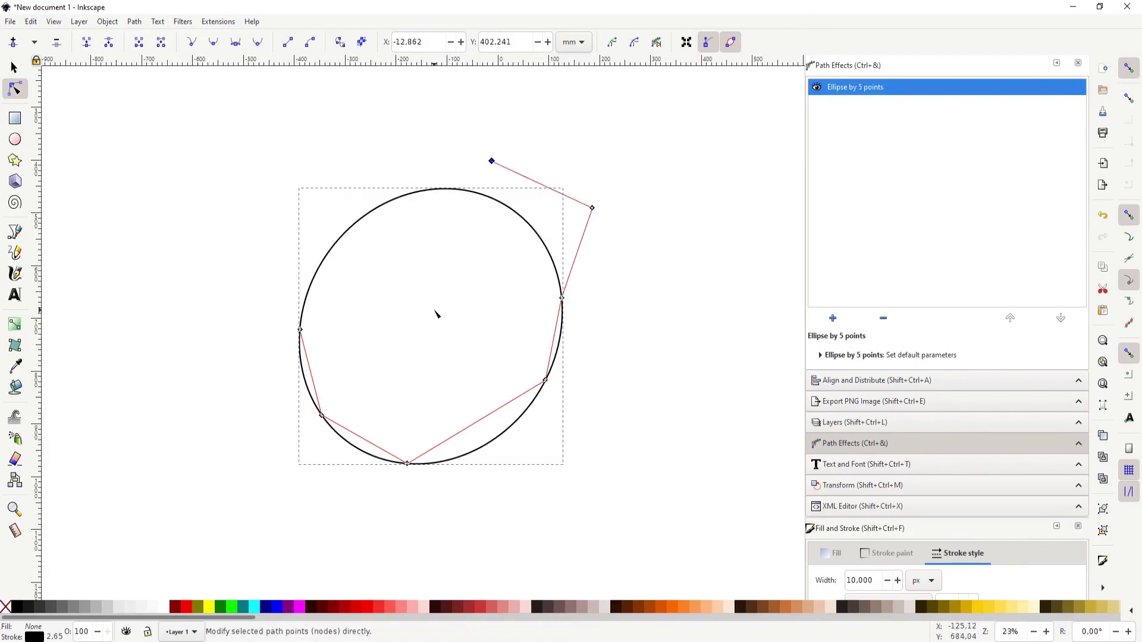
Return to node editing and pull the right point inward to reshape the ellipse.
key("b")
key("space")
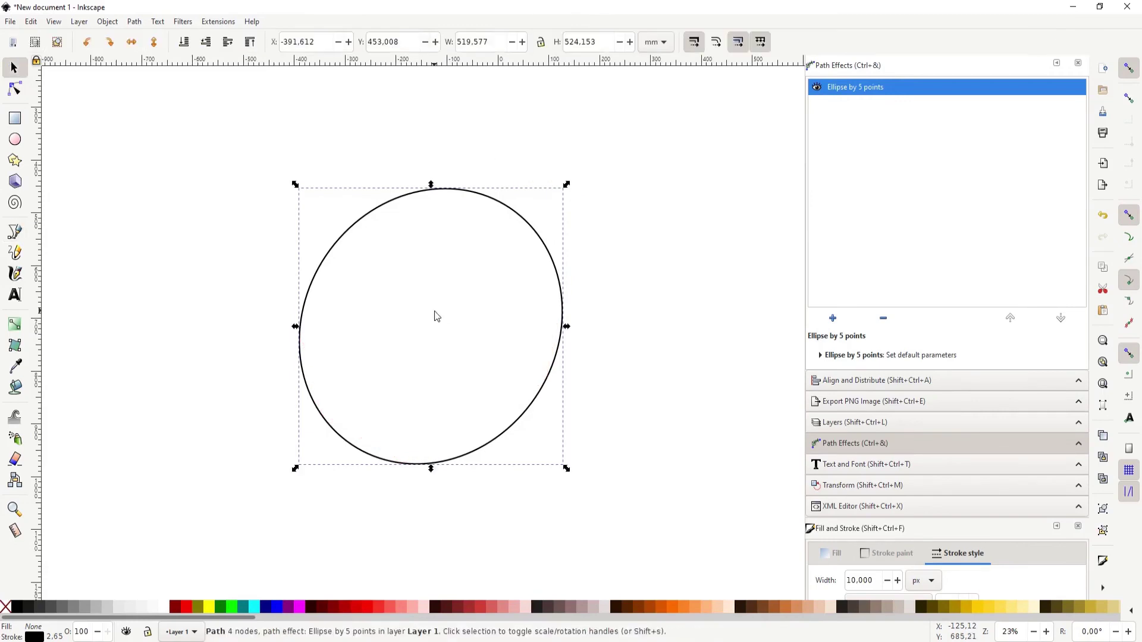
key("space")
key("space")
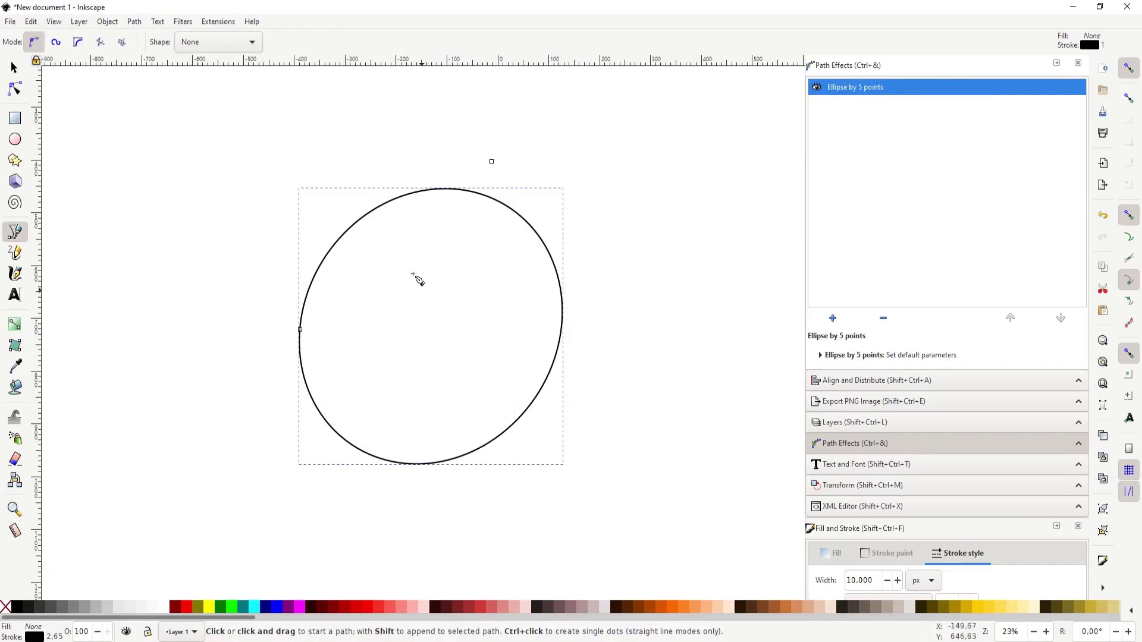
key("space")
double_click(346, 240)
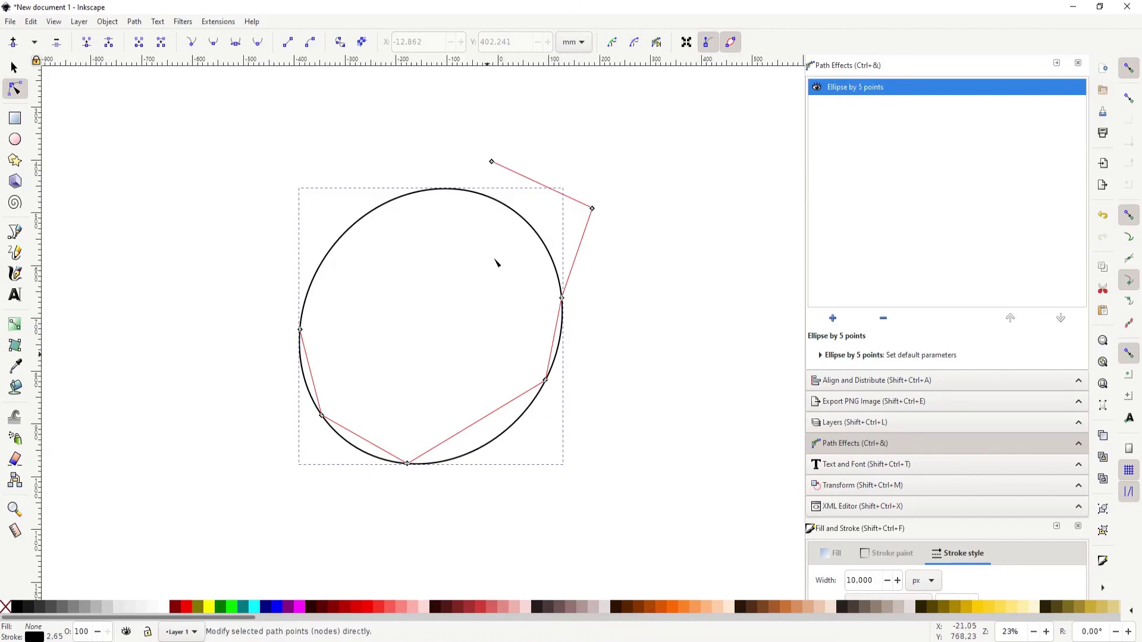
left_click_drag(591, 209, 530, 241)
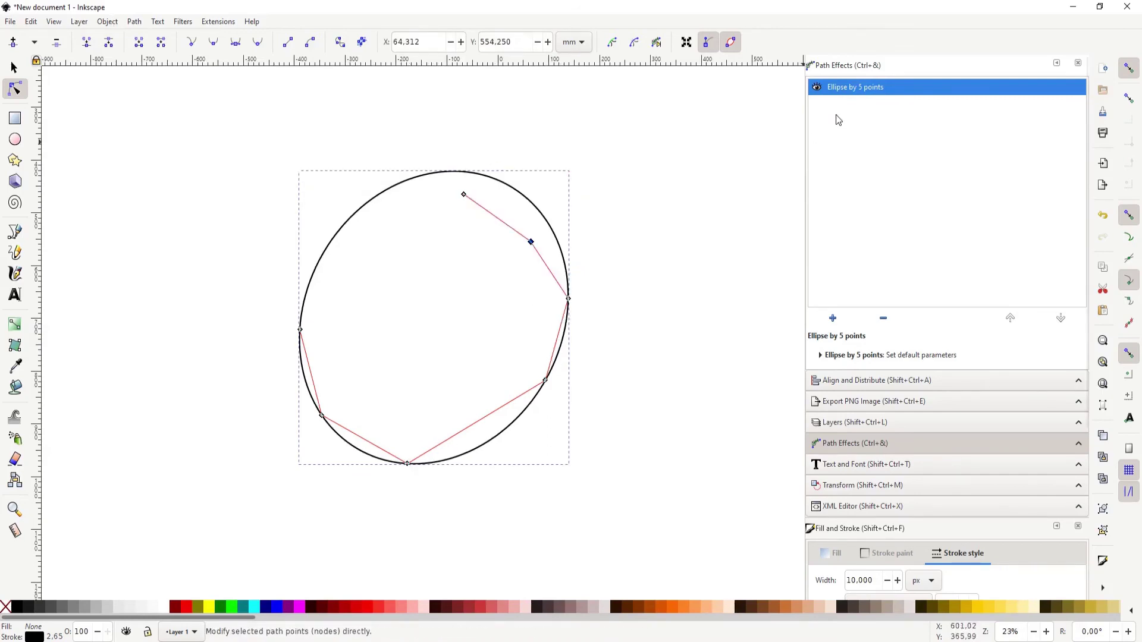
Remove the ellipse effect and reapply Ellipse by 5 points to the seven-point polyline.
left_click(883, 320)
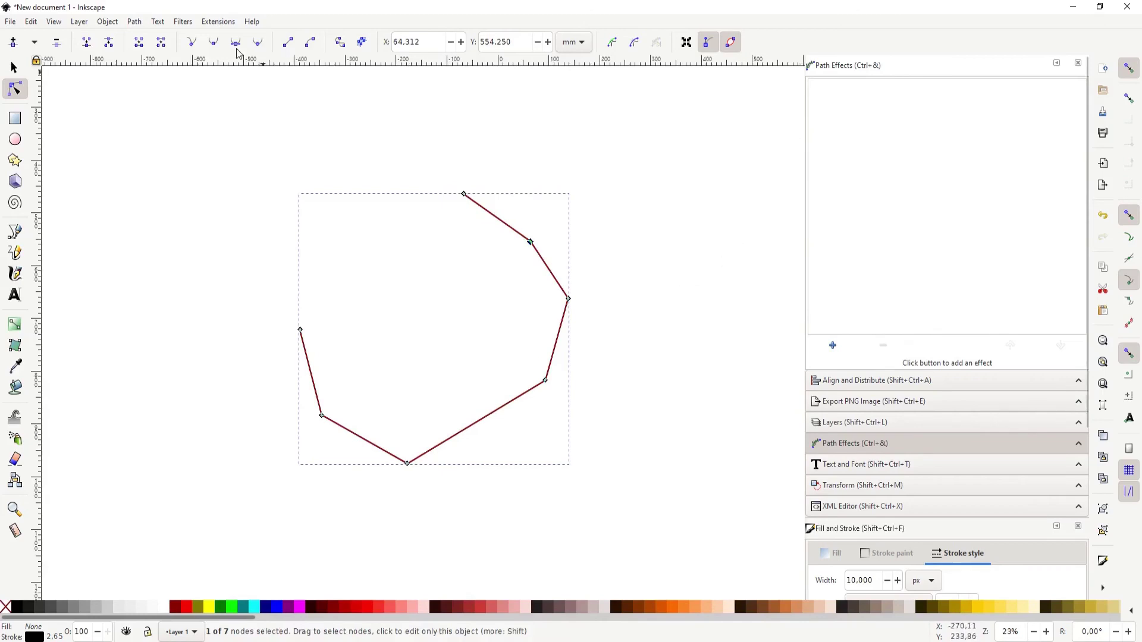
left_click(135, 22)
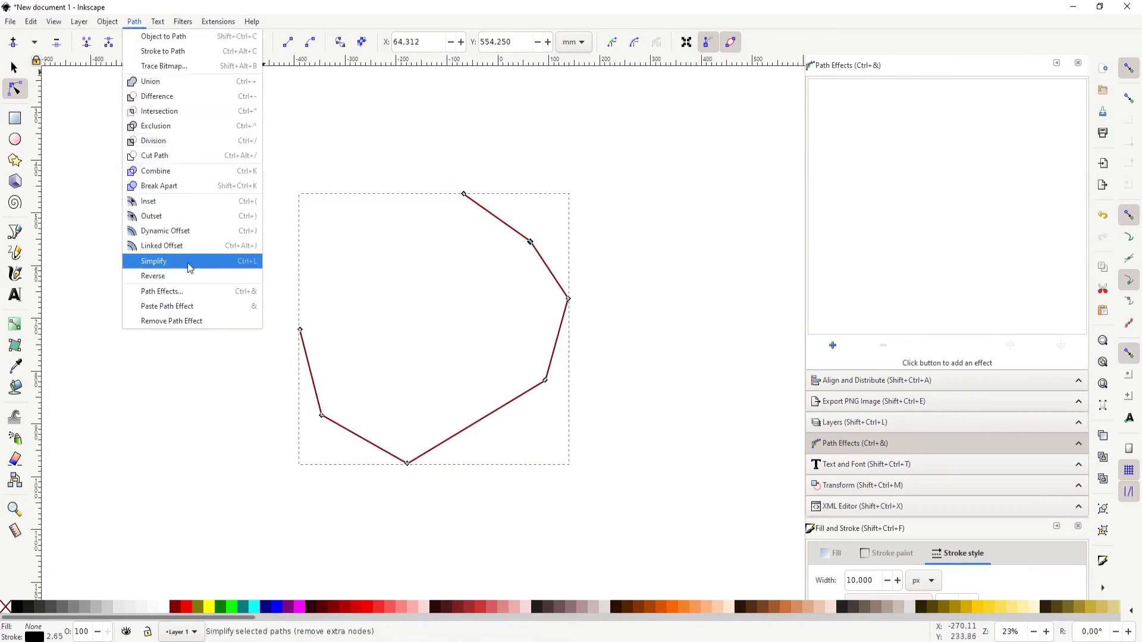
left_click(154, 278)
key("ctrl+shift+c")
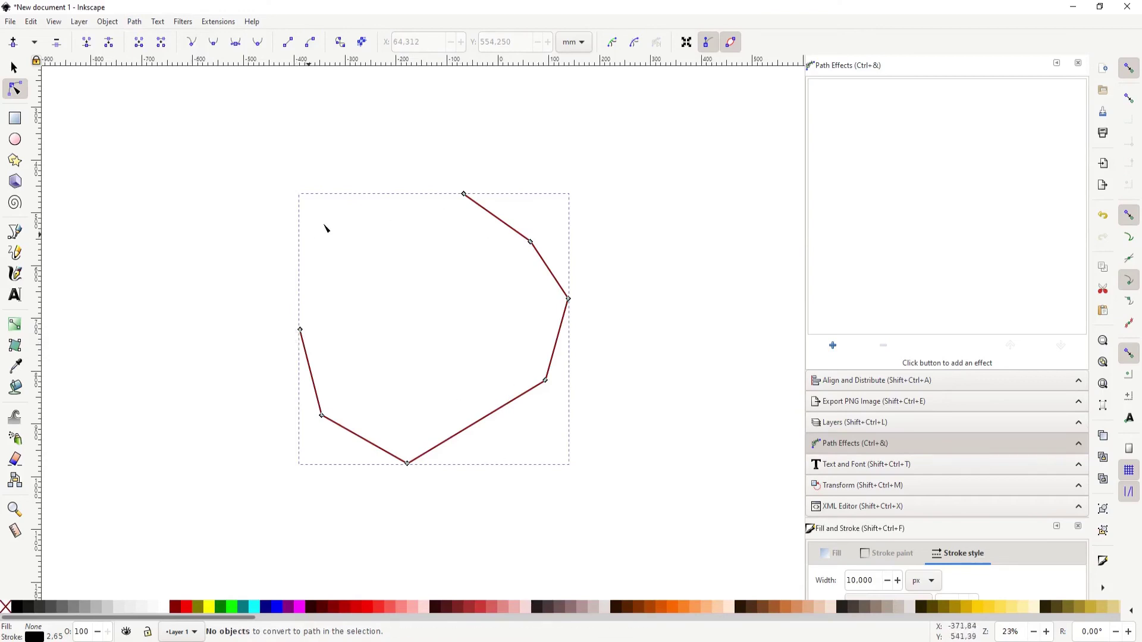
left_click(832, 346)
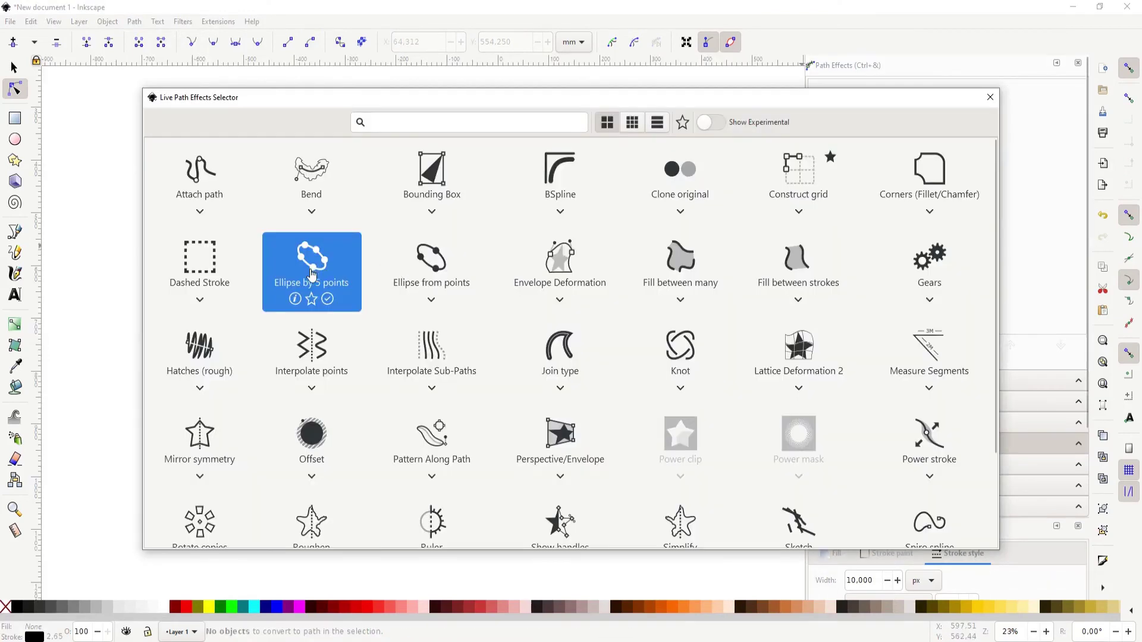
left_click(311, 274)
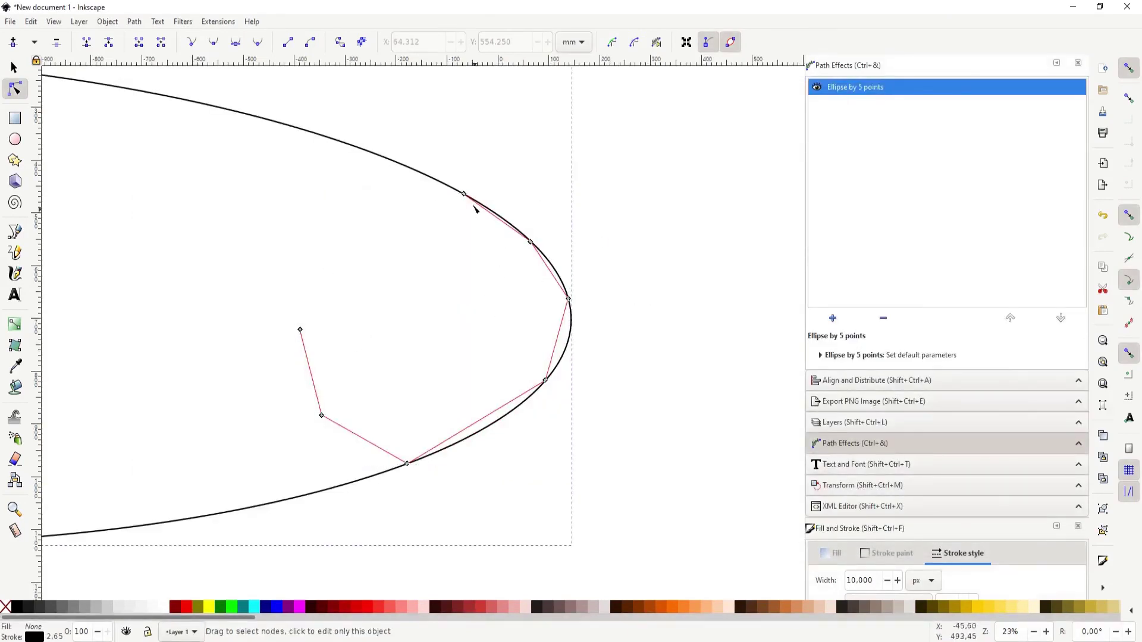
Drag the top, right and left-side nodes to reshape the ellipse, then select the path.
left_click_drag(464, 195, 458, 230)
left_click_drag(534, 244, 536, 243)
mouse_move(573, 303)
left_mouse_down()
mouse_move(583, 306)
mouse_move(572, 306)
left_mouse_up()
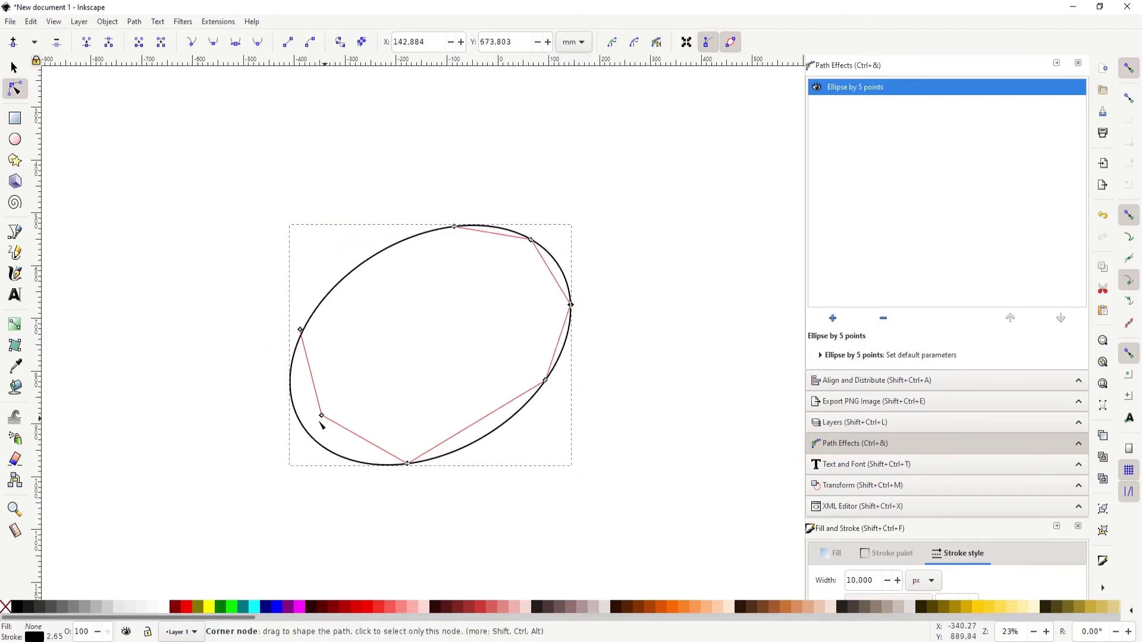
left_click_drag(321, 419, 267, 459)
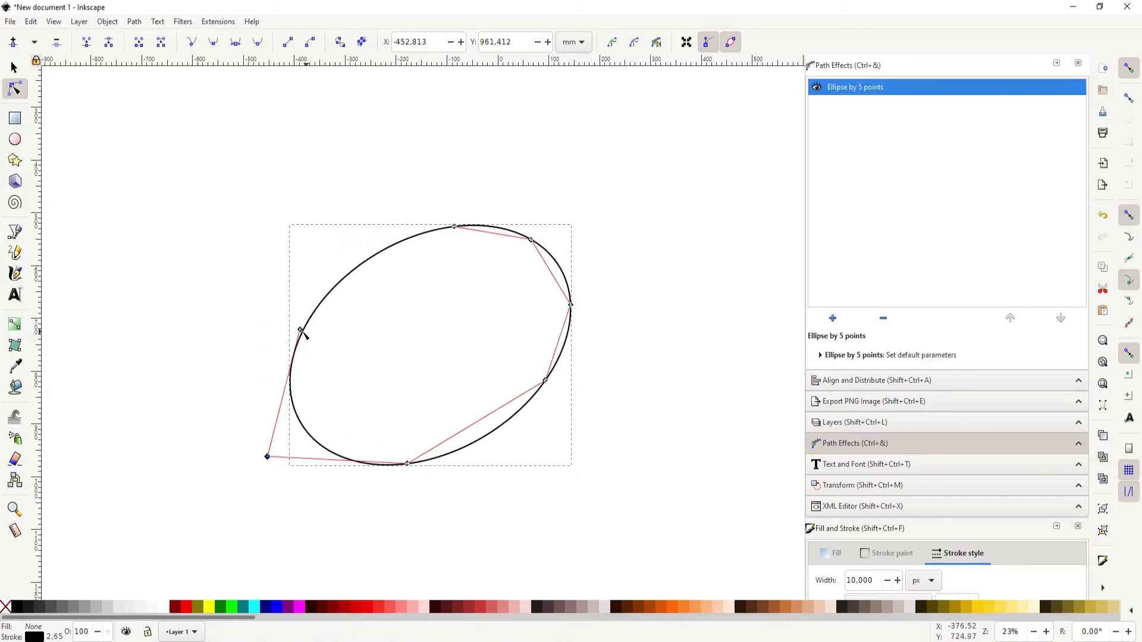
left_click_drag(301, 330, 248, 379)
key("s")
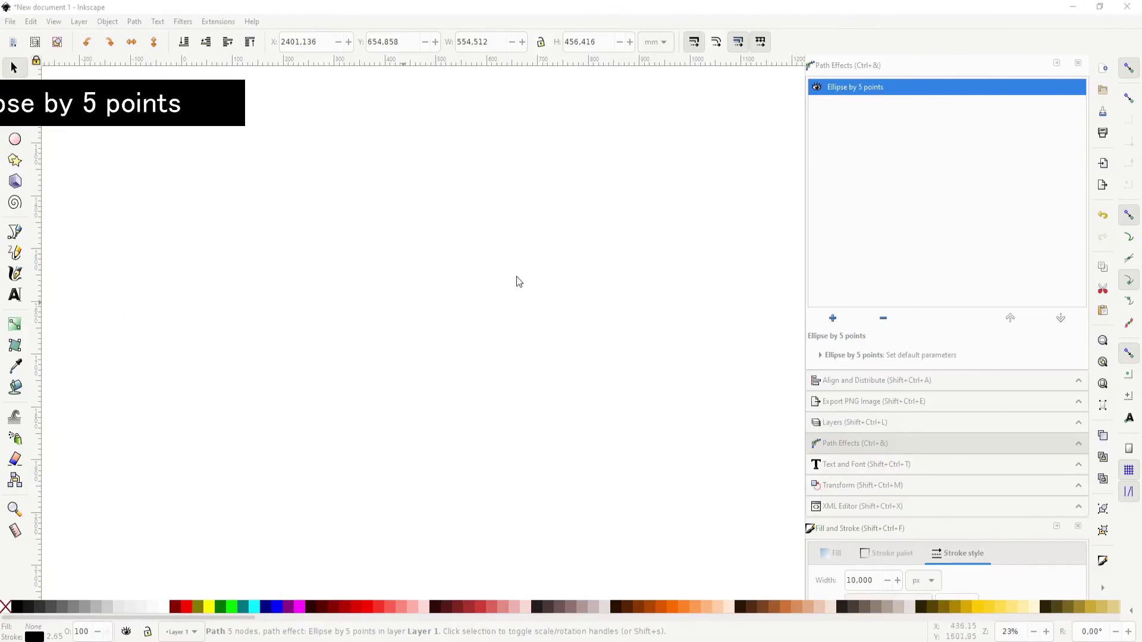
Draw a six-node open polyline with the Pen tool.
left_click(15, 232)
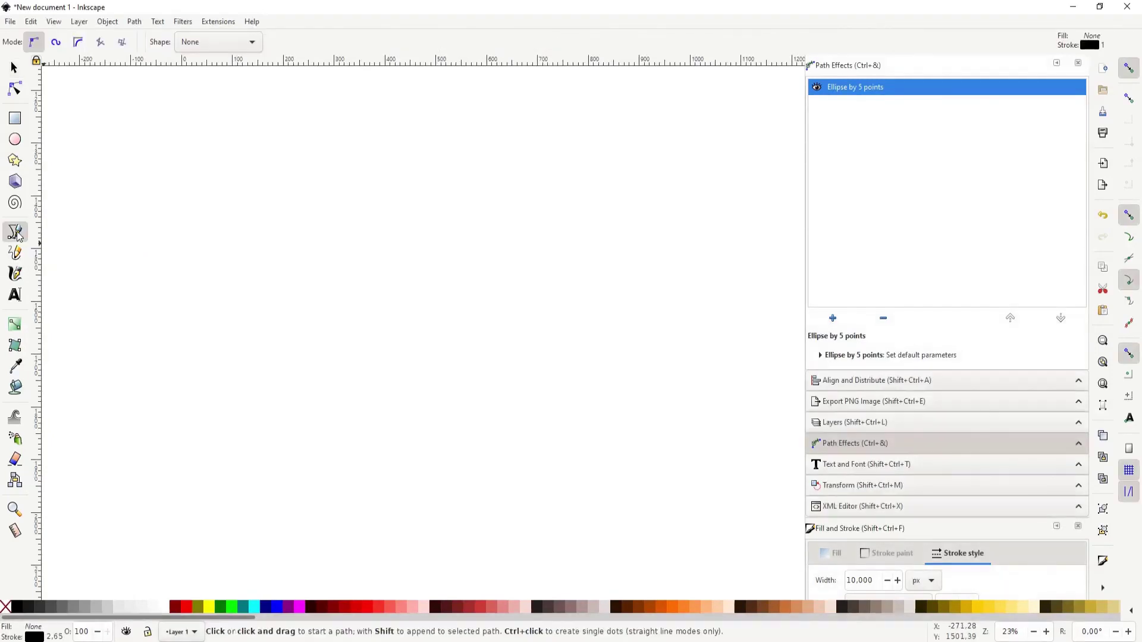
left_click(344, 257)
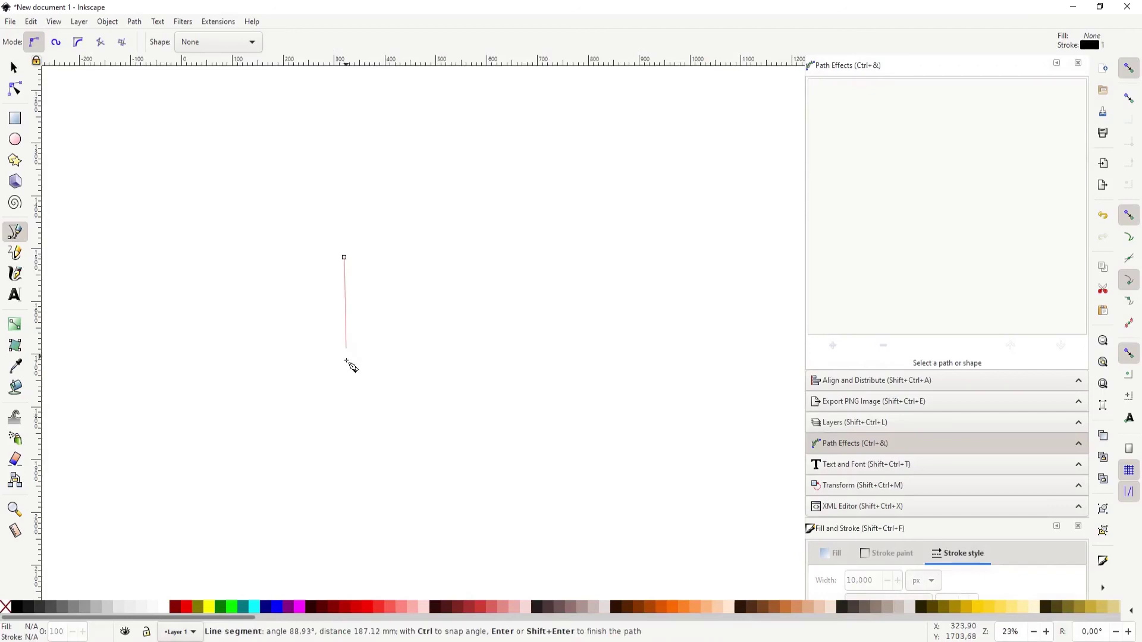
left_click(351, 393)
left_click(489, 427)
left_click(593, 318)
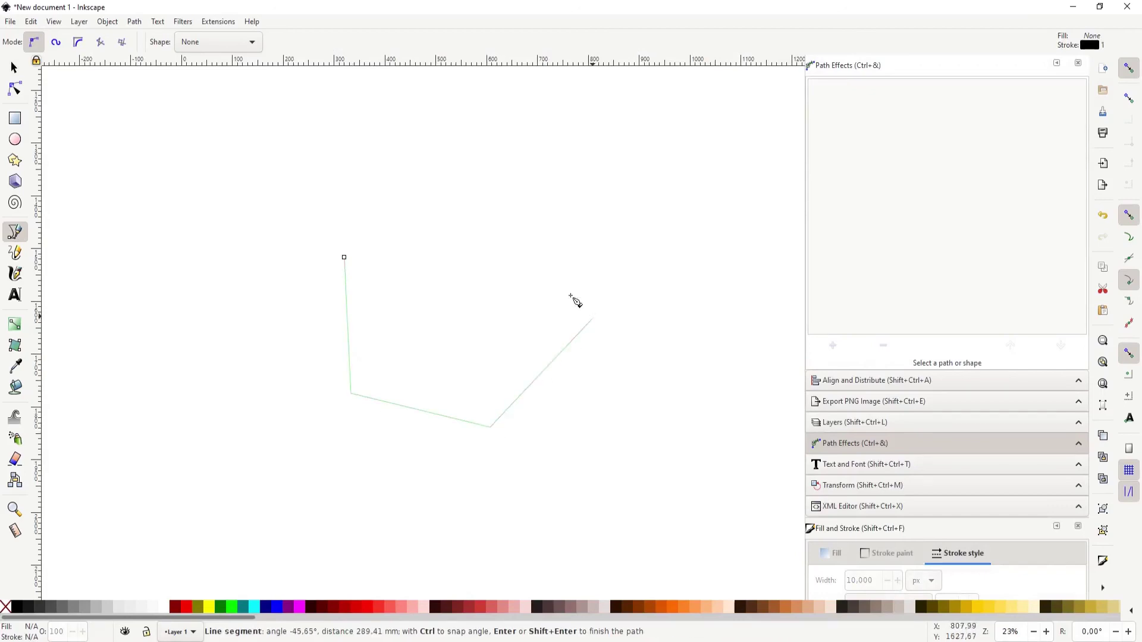
left_click(498, 223)
left_click(433, 230)
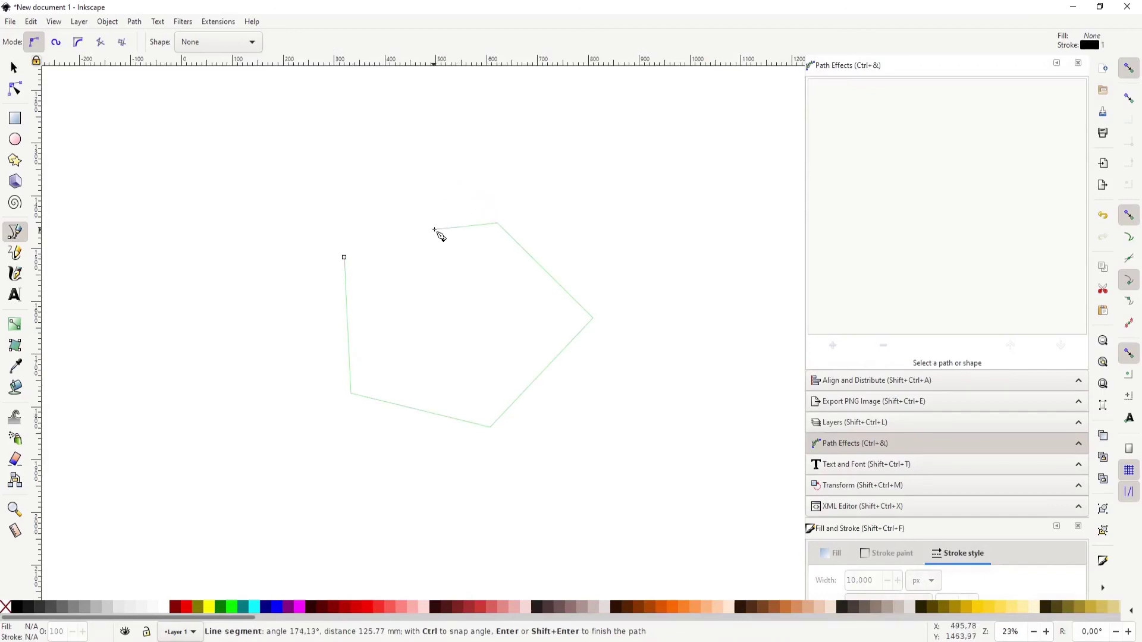
key("Return")
key("s")
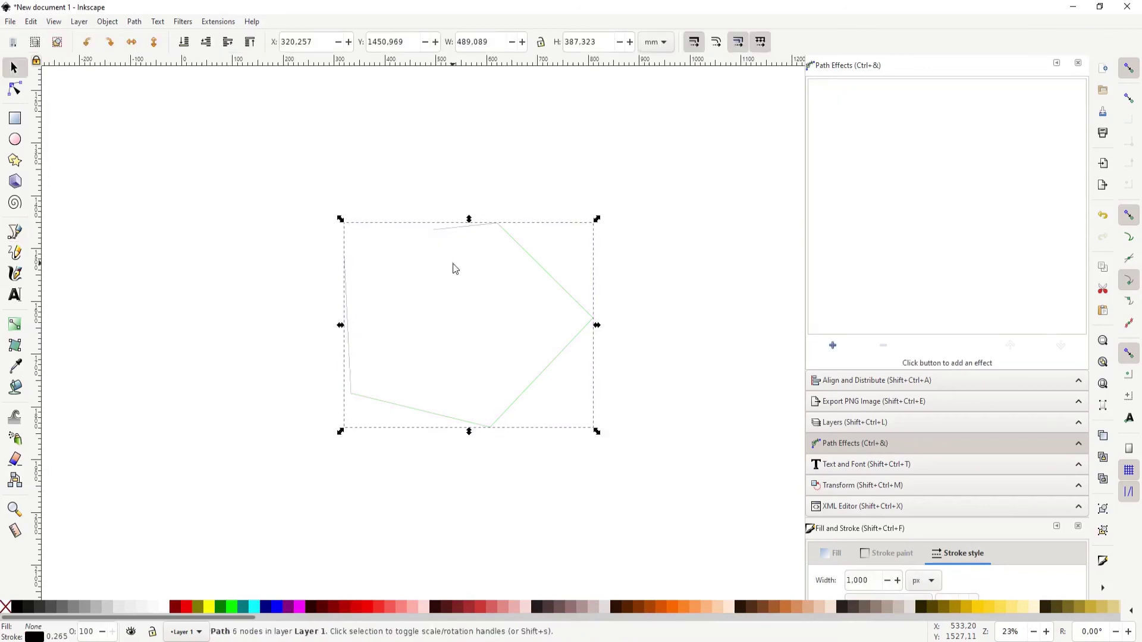
Give the new polyline a 10 px stroke width.
triple_click(874, 581)
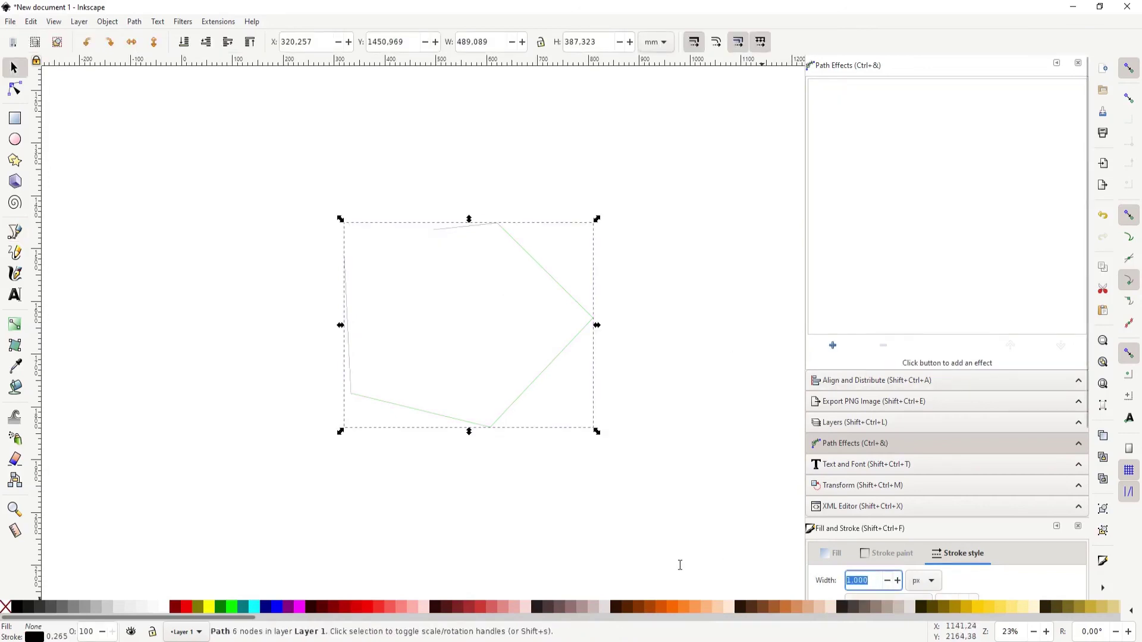
type("10")
key("Return")
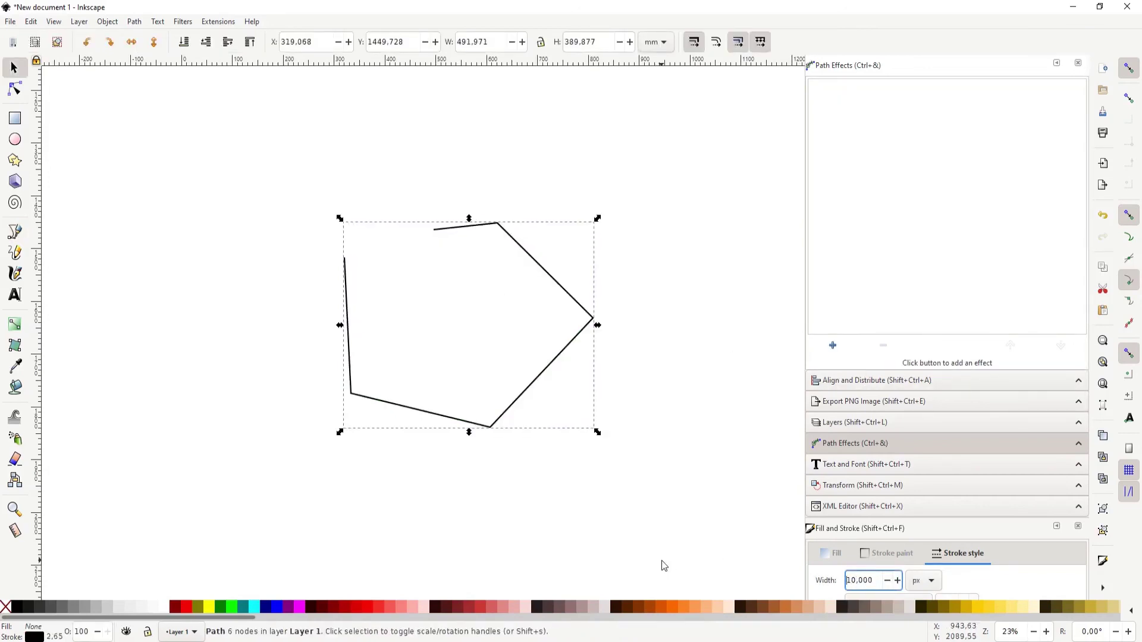
left_click(833, 345)
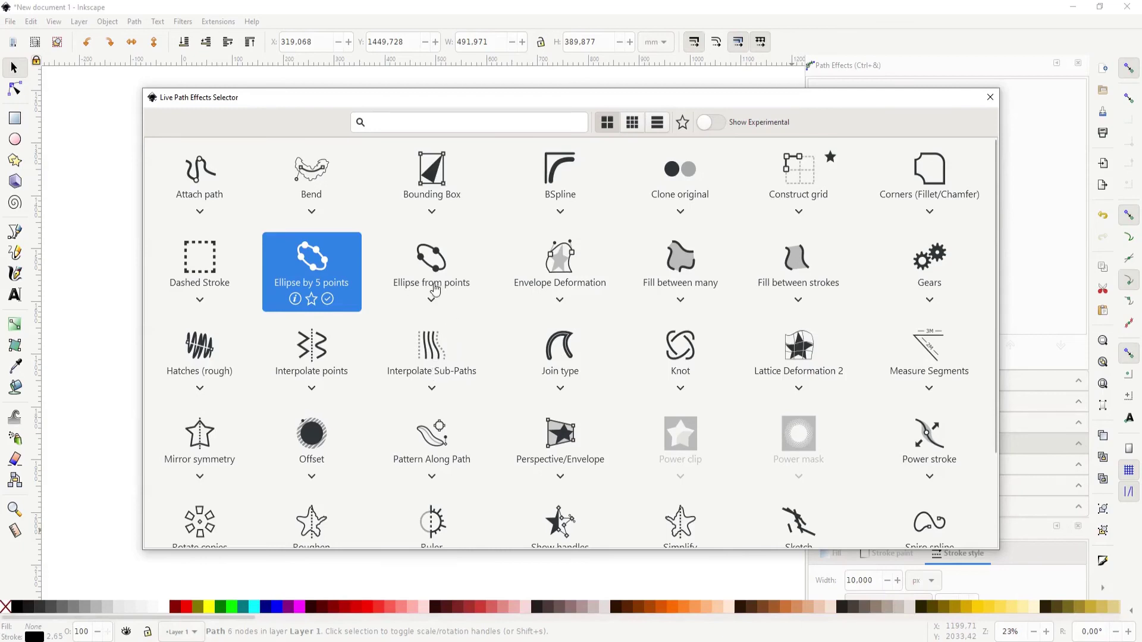
Apply Ellipse from points, then drag five nodes so the fitted ellipse tilts diagonally.
key("Escape")
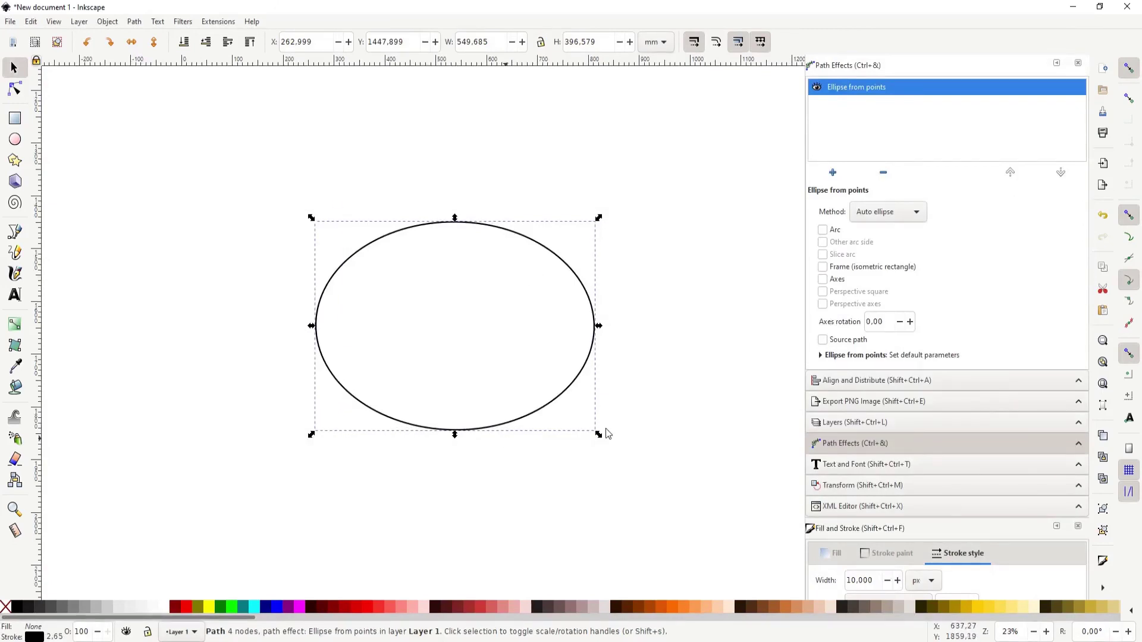
double_click(537, 249)
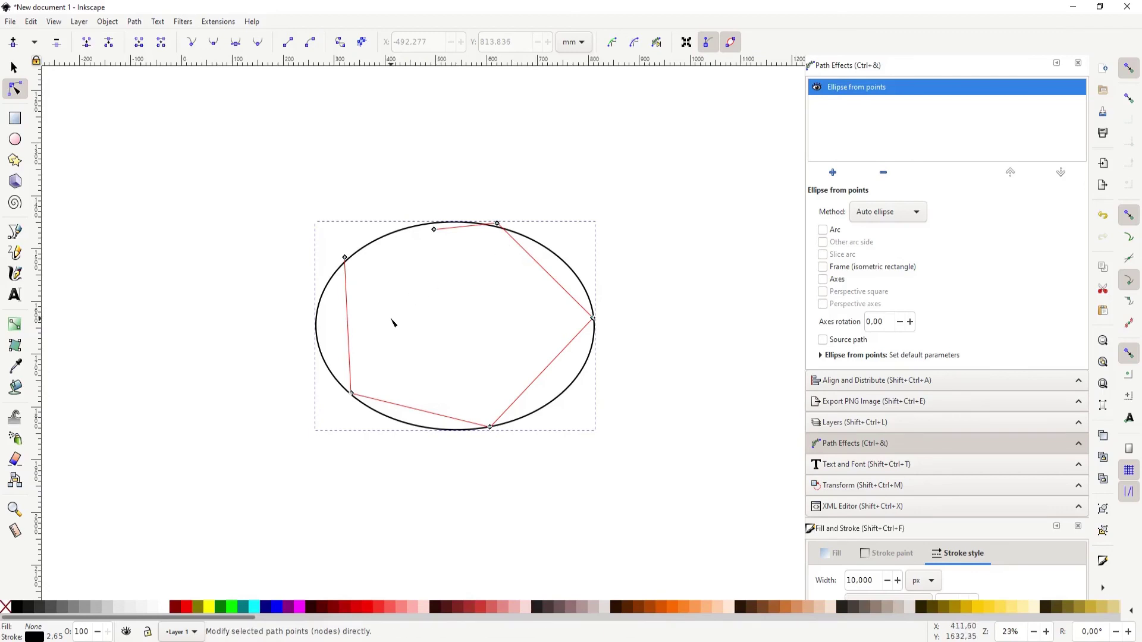
mouse_move(343, 266)
left_mouse_down()
mouse_move(336, 220)
mouse_move(298, 355)
mouse_move(271, 263)
left_mouse_up()
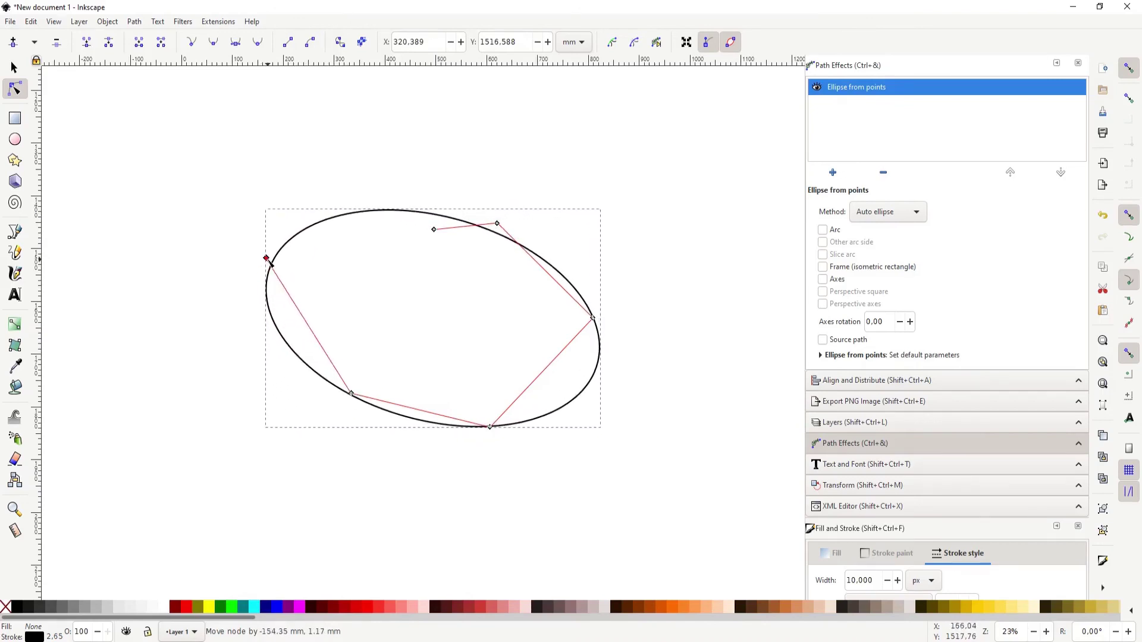
mouse_move(352, 394)
left_mouse_down()
mouse_move(371, 380)
mouse_move(345, 422)
mouse_move(369, 387)
left_mouse_up()
left_click_drag(491, 427, 532, 459)
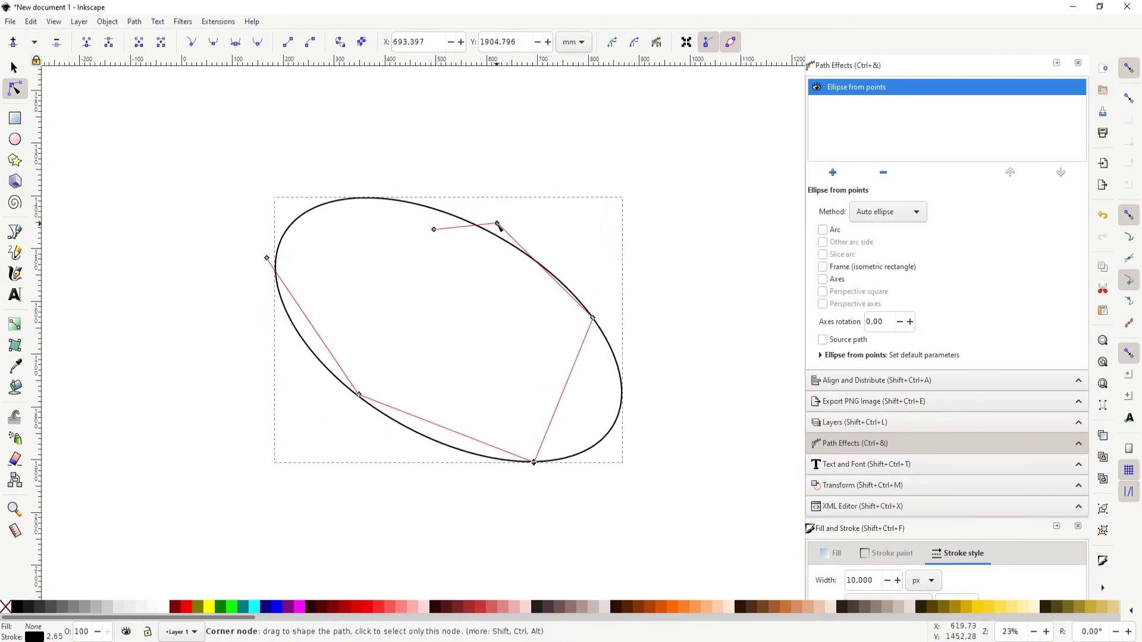
left_click_drag(498, 224, 504, 212)
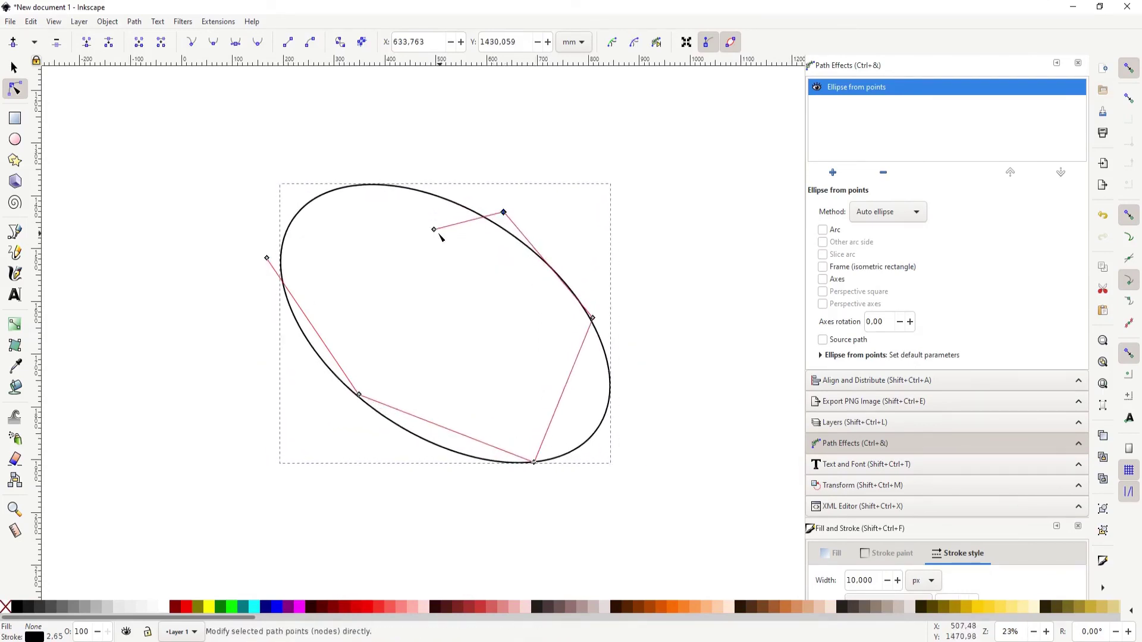
mouse_move(434, 229)
left_mouse_down()
mouse_move(340, 177)
mouse_move(297, 241)
mouse_move(361, 209)
mouse_move(392, 231)
mouse_move(377, 229)
left_mouse_up()
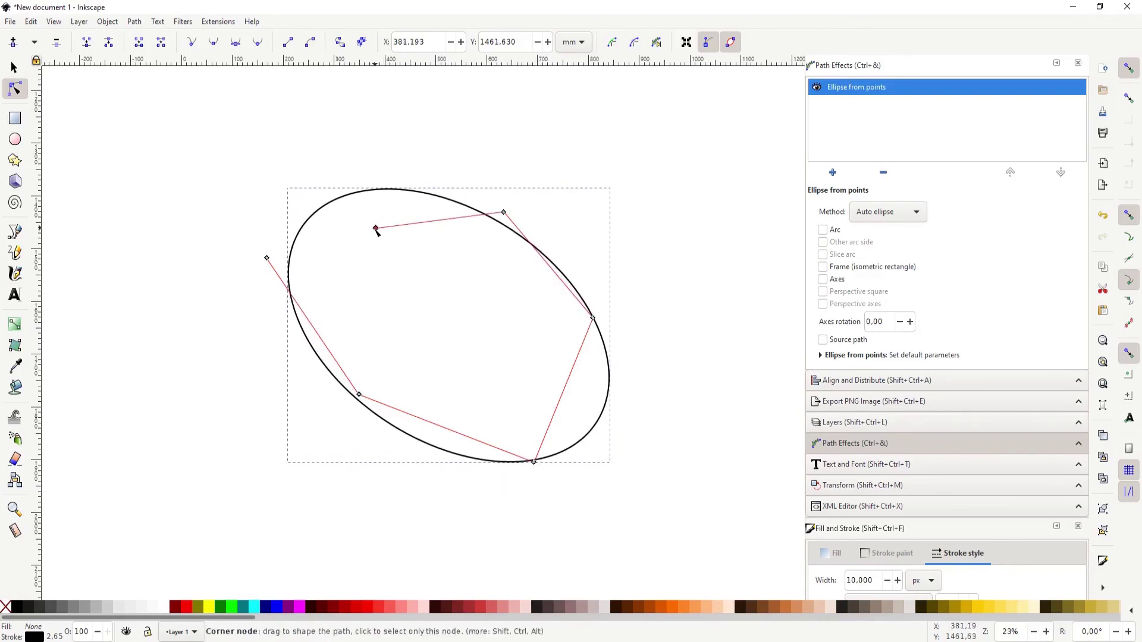
Try the Force circle, Isometric circle, Perspective circle and Steiner ellipse methods, ending on Steiner inellipse.
left_click(920, 216)
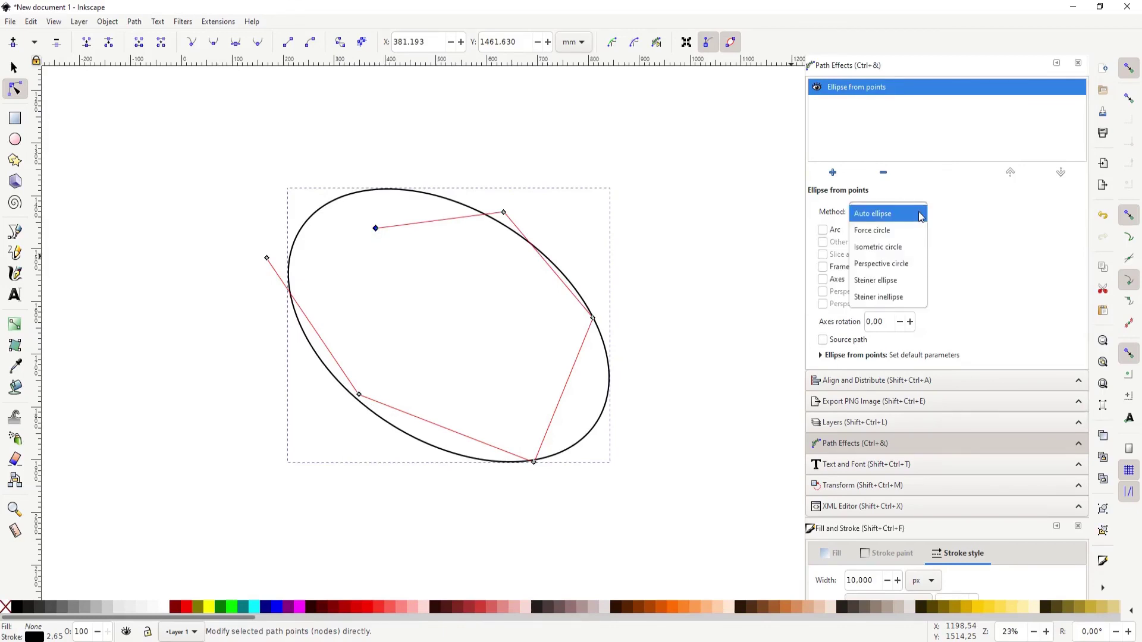
left_click(873, 233)
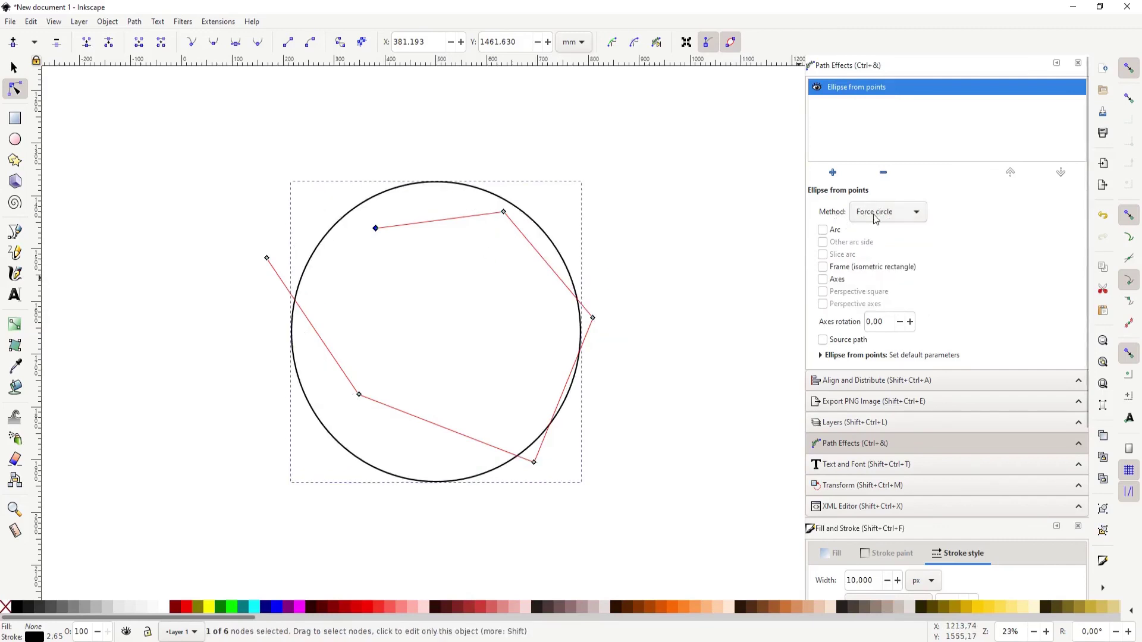
left_click(876, 214)
left_click(875, 230)
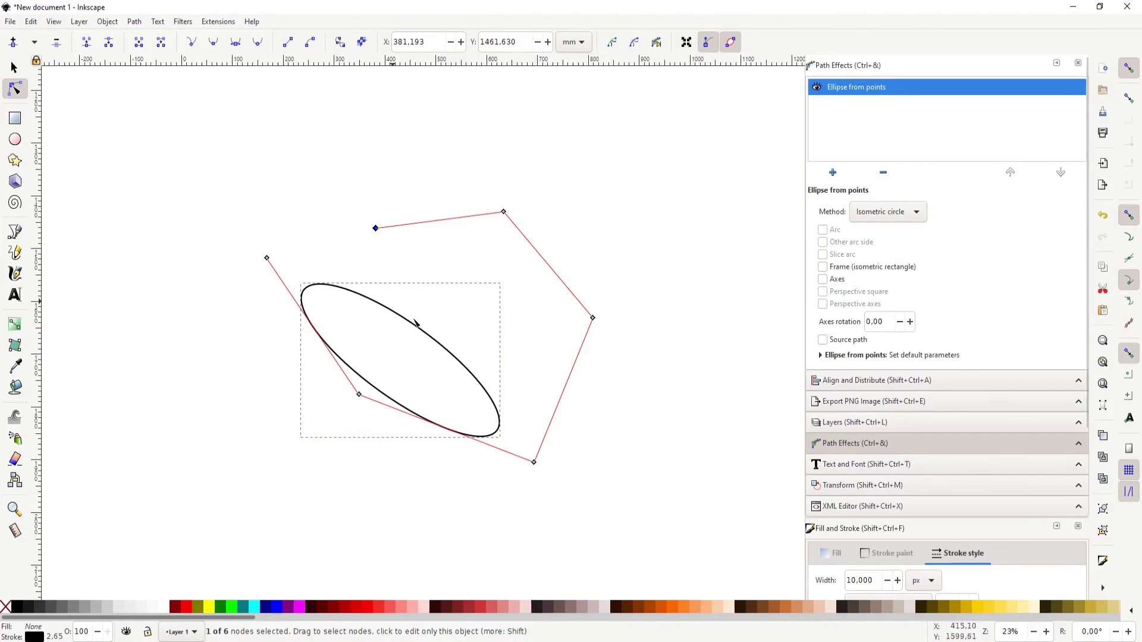
left_click(877, 212)
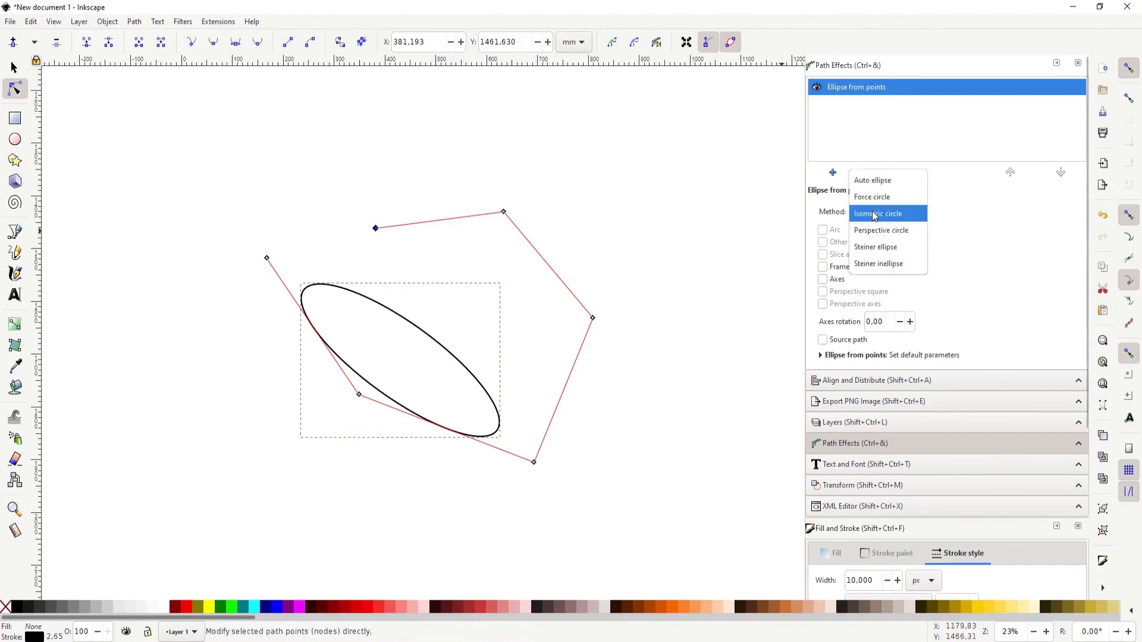
left_click(879, 232)
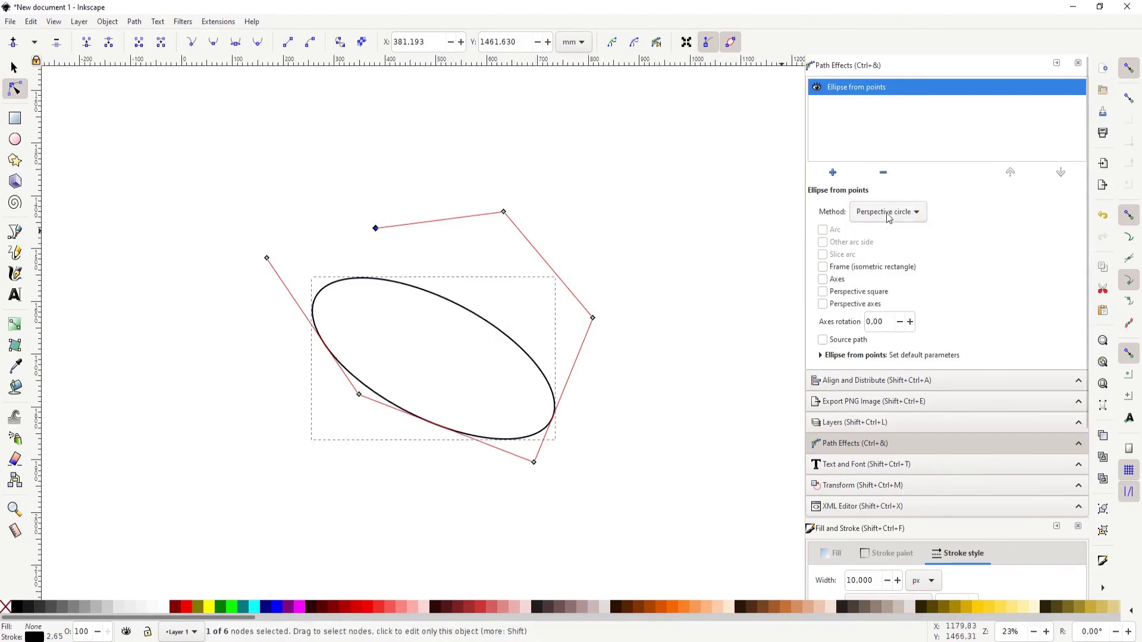
left_click(890, 213)
left_click(882, 232)
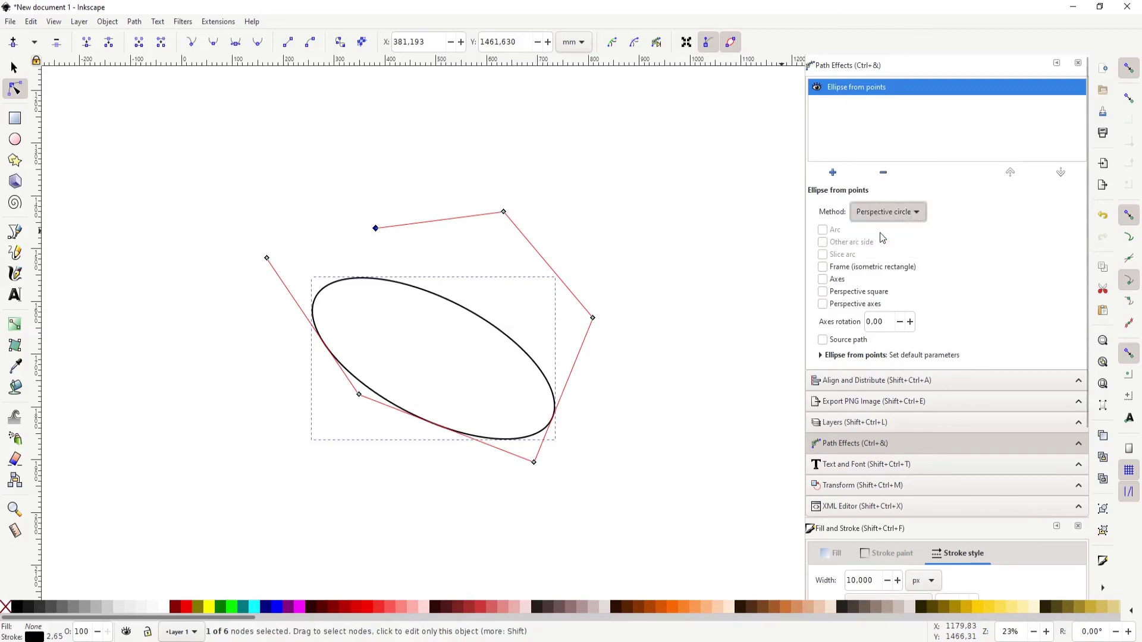
left_click(885, 212)
left_click(886, 237)
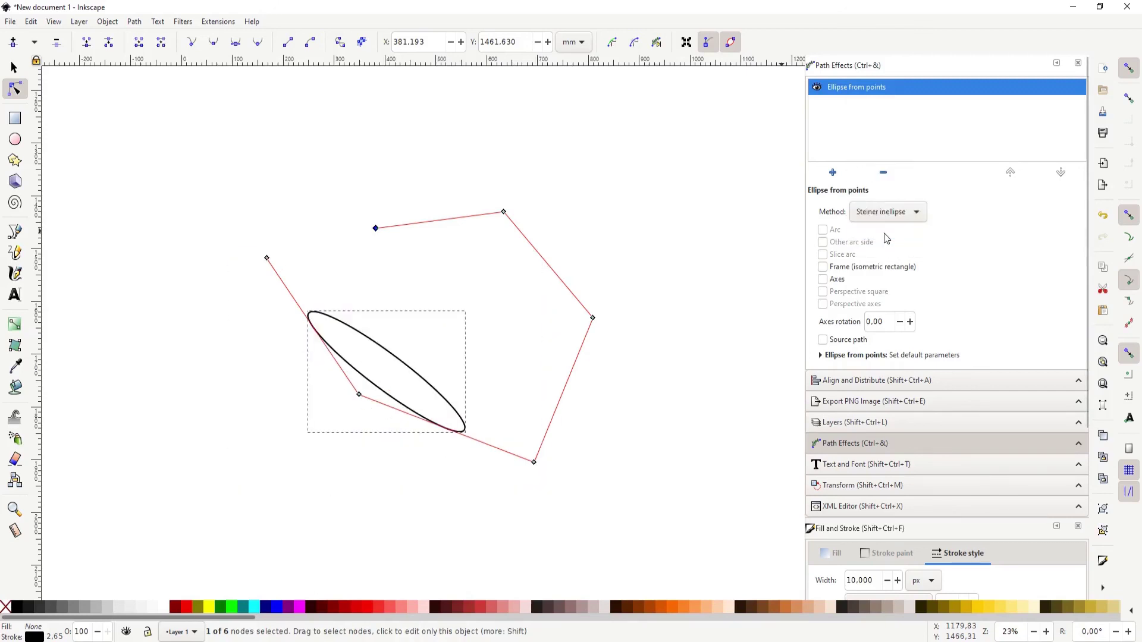
Drag three polyline nodes to reshape the Steiner inellipse inside the polyline.
mouse_move(376, 229)
left_mouse_down()
mouse_move(385, 216)
mouse_move(363, 199)
left_mouse_up()
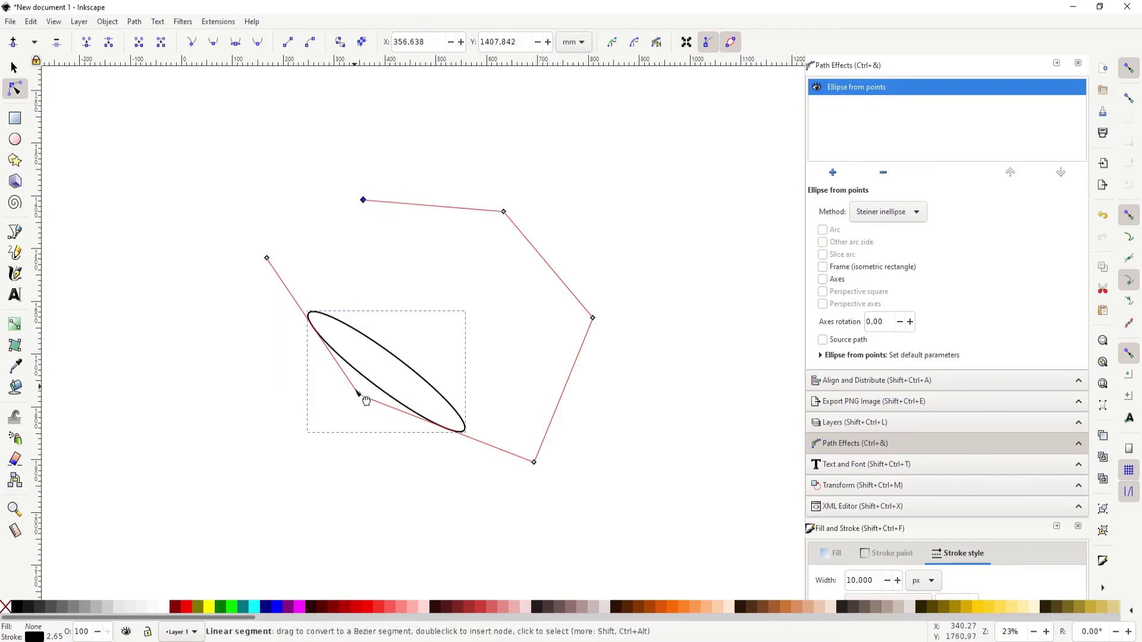
left_click_drag(360, 395, 331, 429)
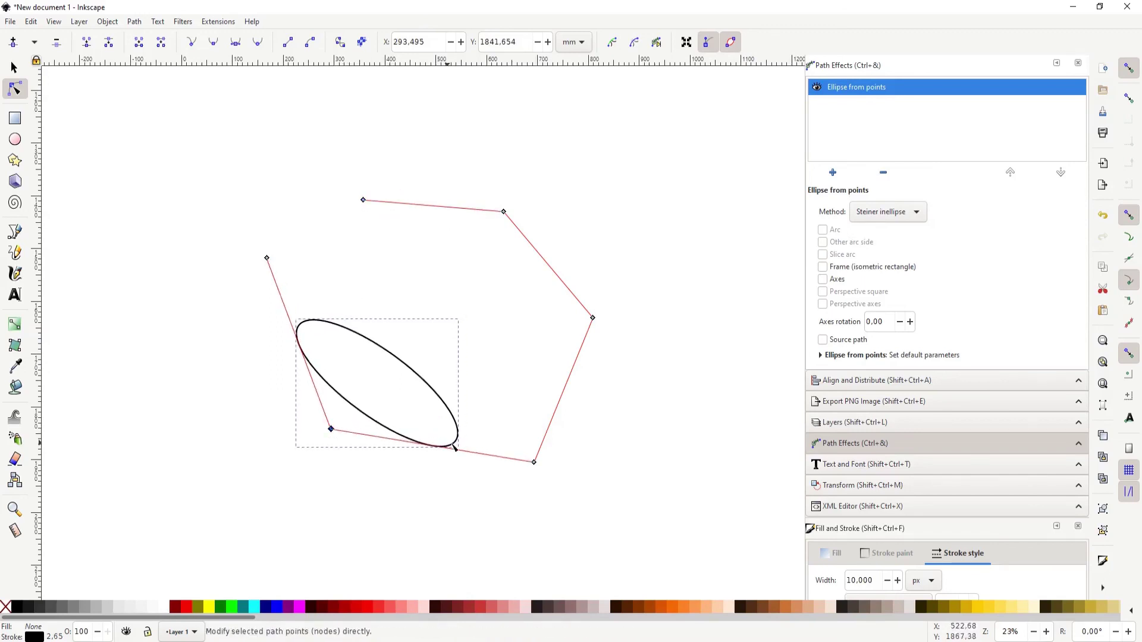
left_click_drag(534, 462, 535, 402)
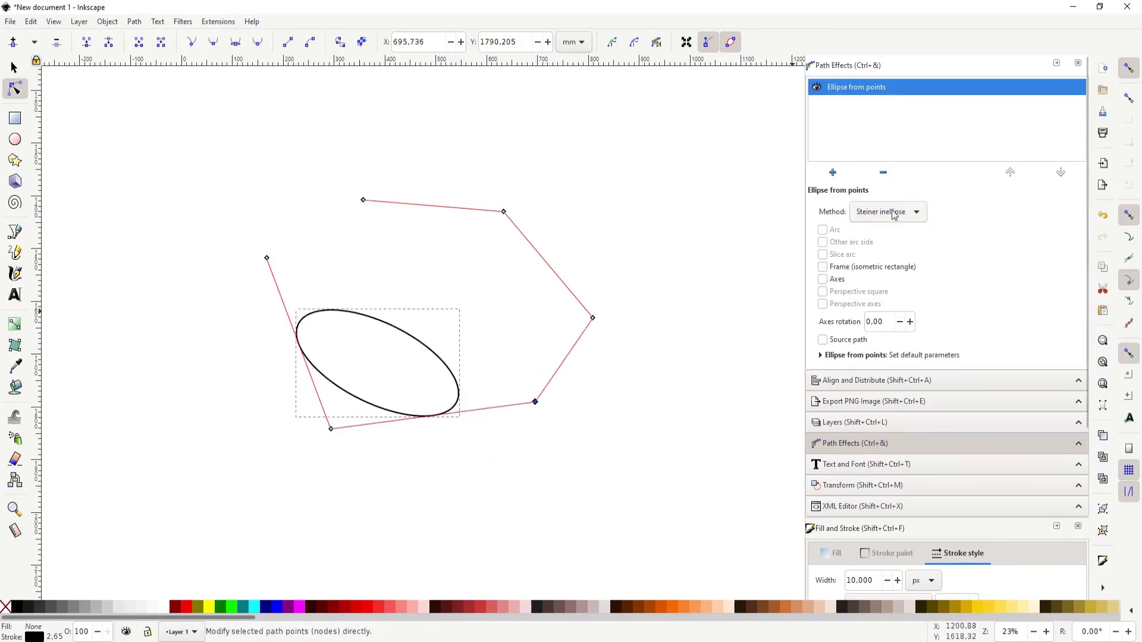
Return to Auto ellipse, enable Arc, and reposition the arc's end node.
left_click(910, 216)
left_click(884, 136)
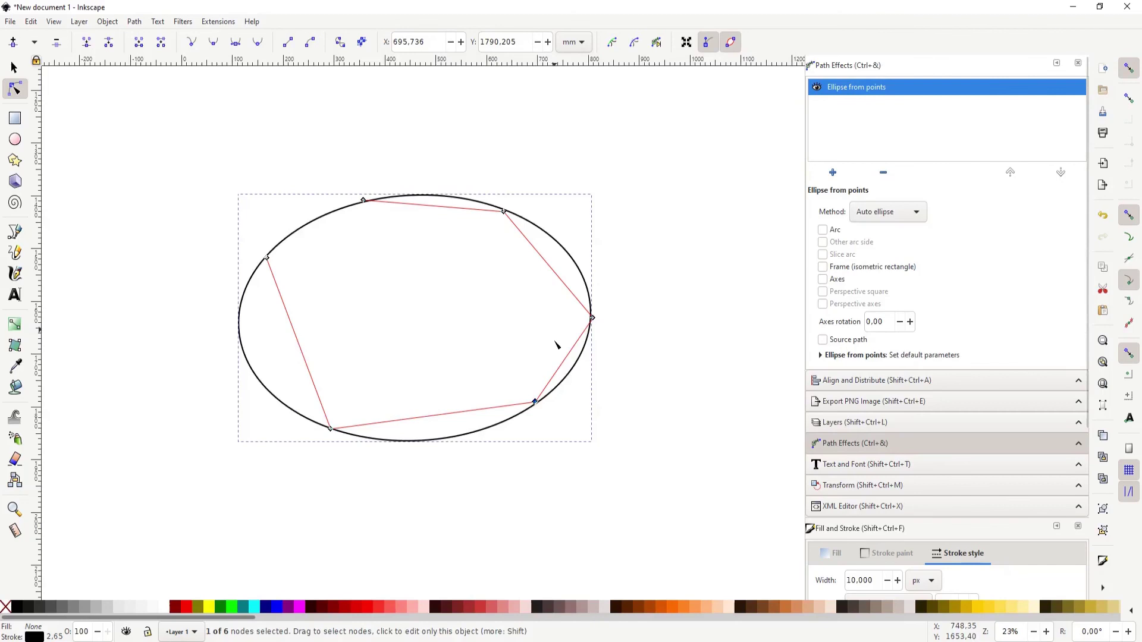
left_click_drag(593, 318, 587, 320)
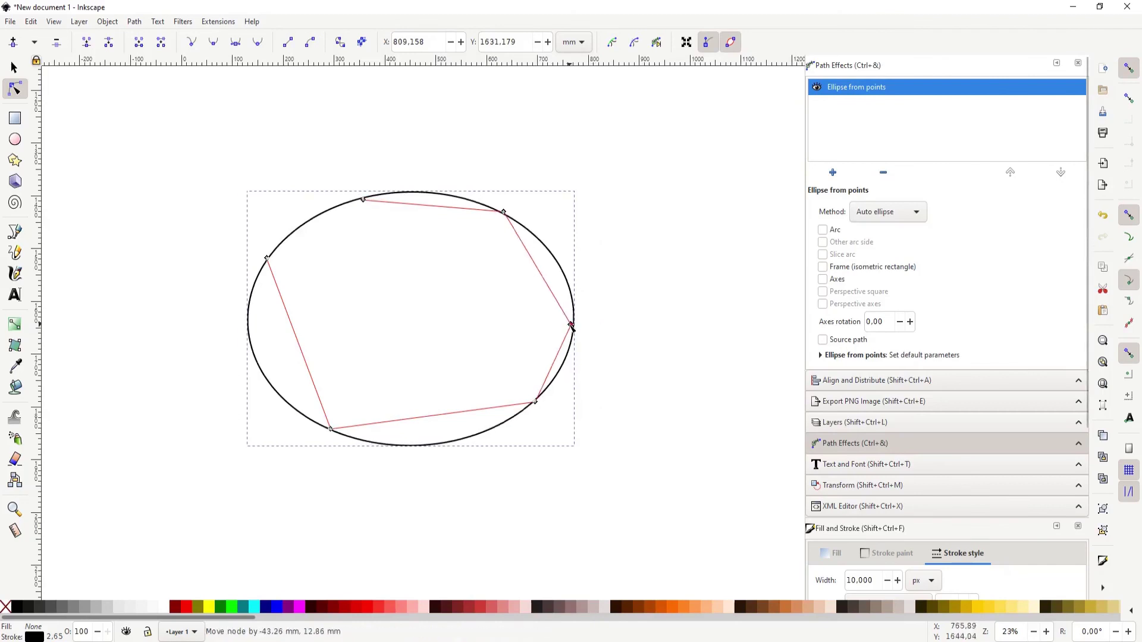
left_click(824, 232)
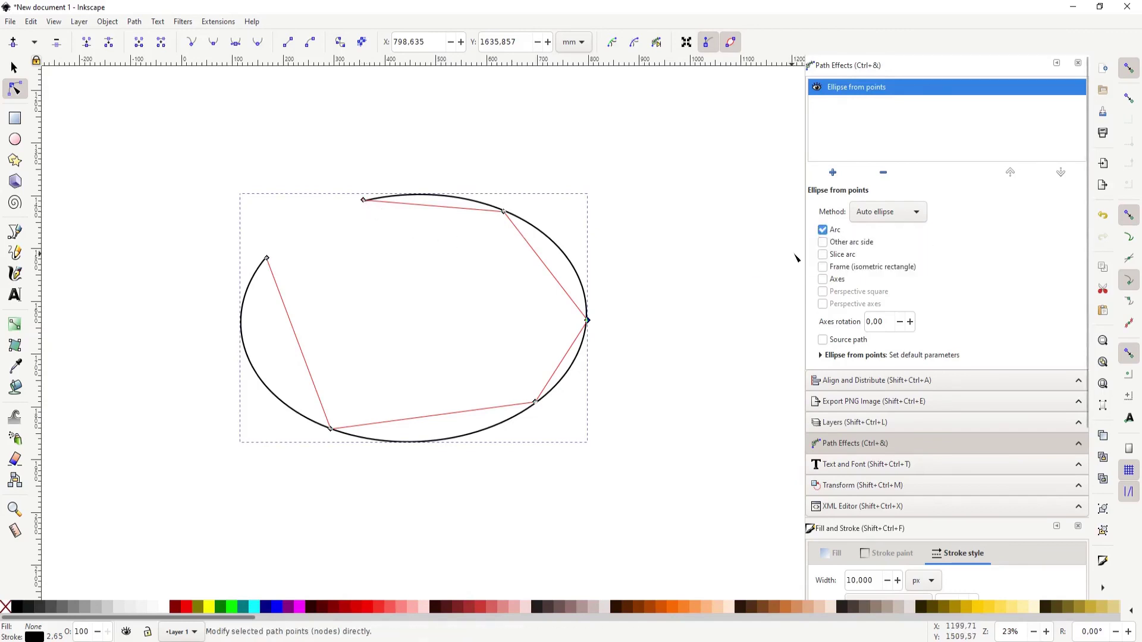
mouse_move(364, 200)
left_mouse_down()
mouse_move(421, 192)
mouse_move(367, 227)
left_mouse_up()
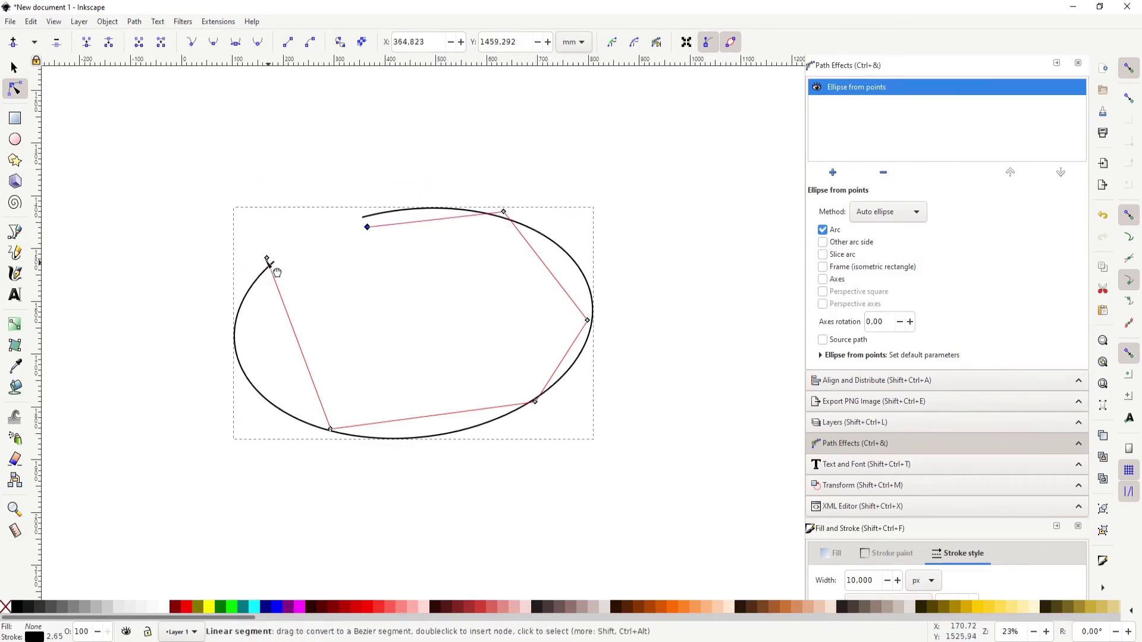
mouse_move(367, 227)
left_mouse_down()
mouse_move(358, 217)
mouse_move(429, 196)
mouse_move(334, 230)
mouse_move(374, 224)
left_mouse_up()
Toggle Other arc side, enable Slice arc, and move the top node right.
left_click(823, 243)
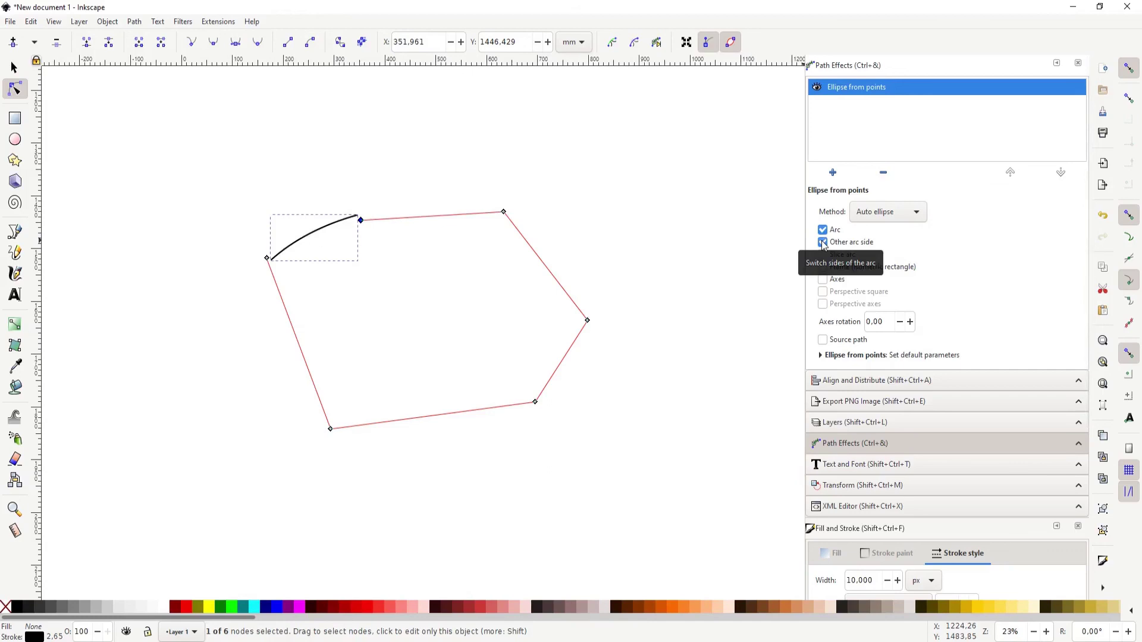
left_click(823, 243)
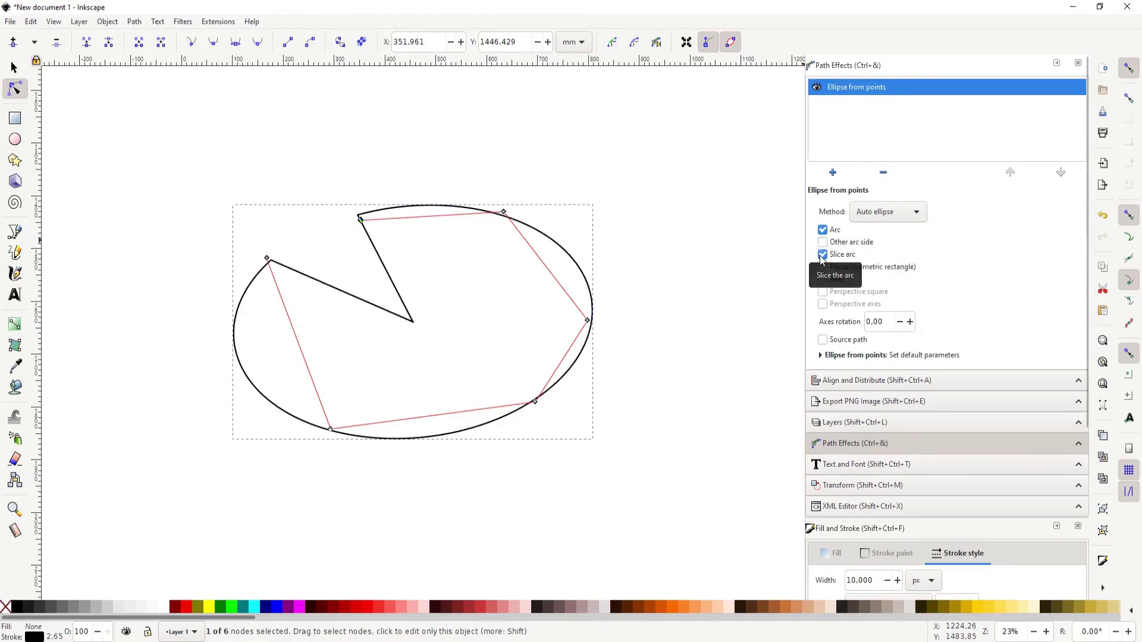
left_click_drag(360, 220, 382, 235)
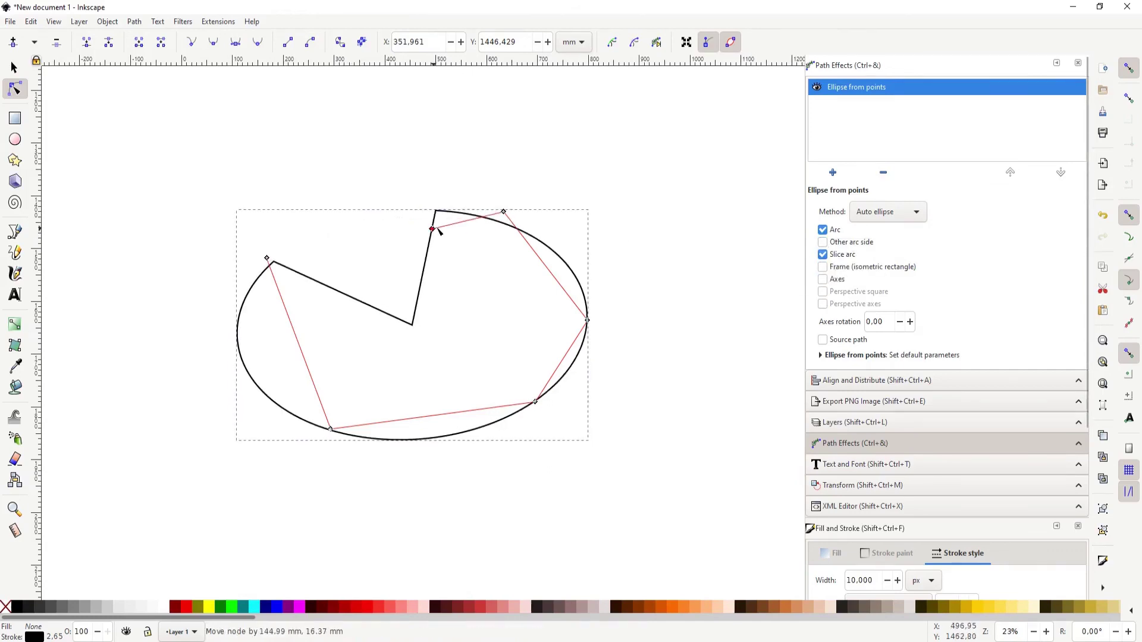
Turn on the Frame (isometric rectangle) option and drag the top node to test it.
left_click(822, 268)
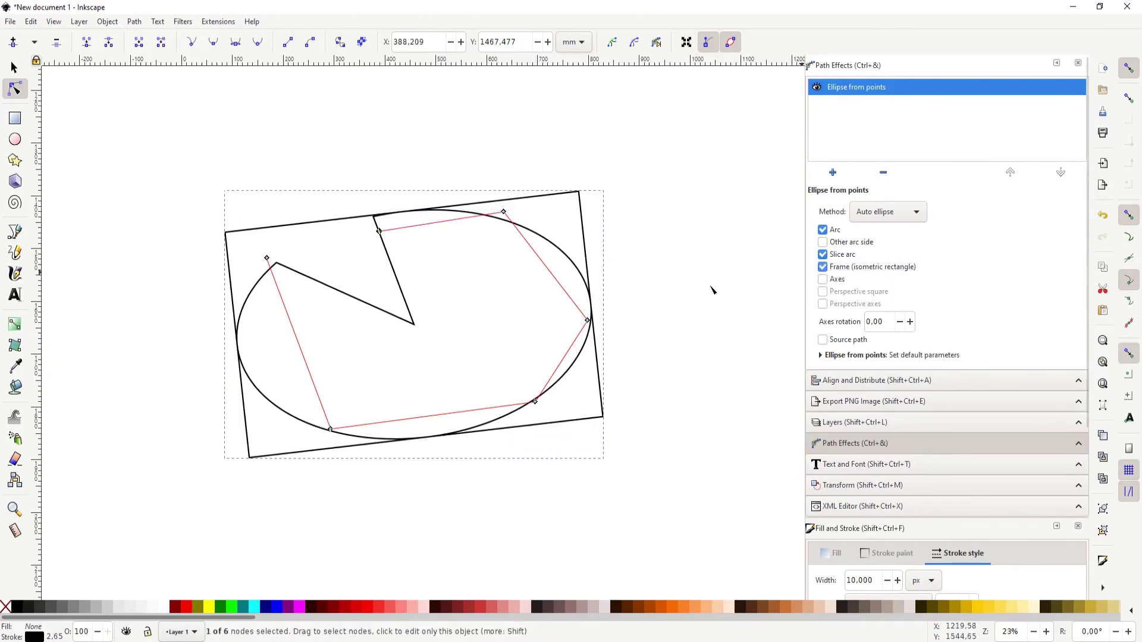
left_click_drag(379, 232, 450, 189)
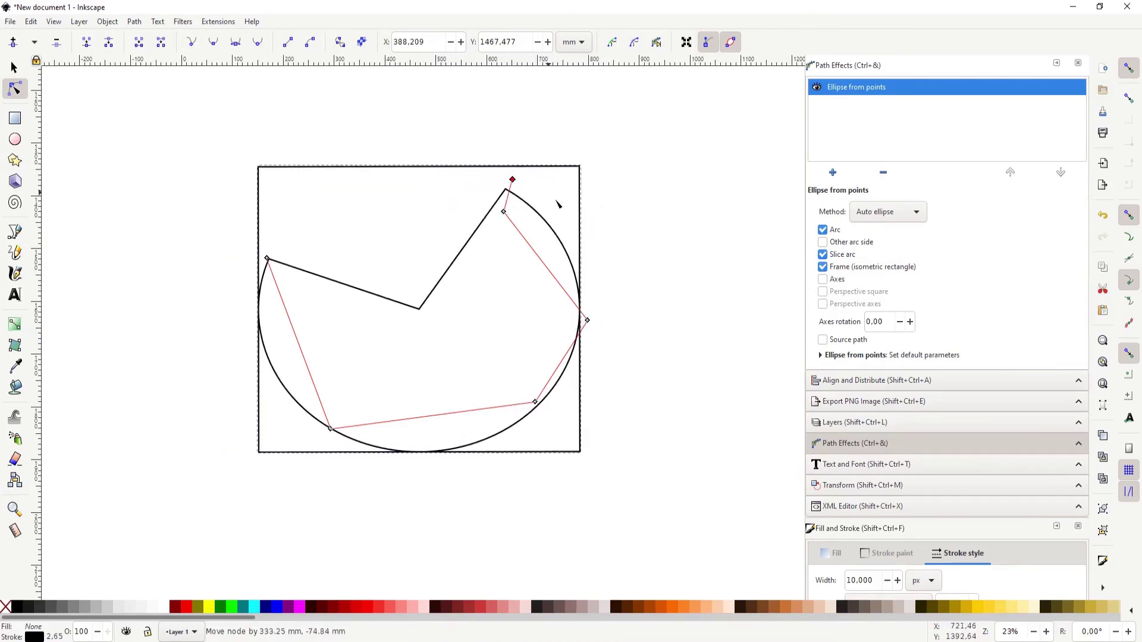
mouse_move(450, 189)
left_mouse_down()
mouse_move(569, 257)
mouse_move(384, 248)
left_mouse_up()
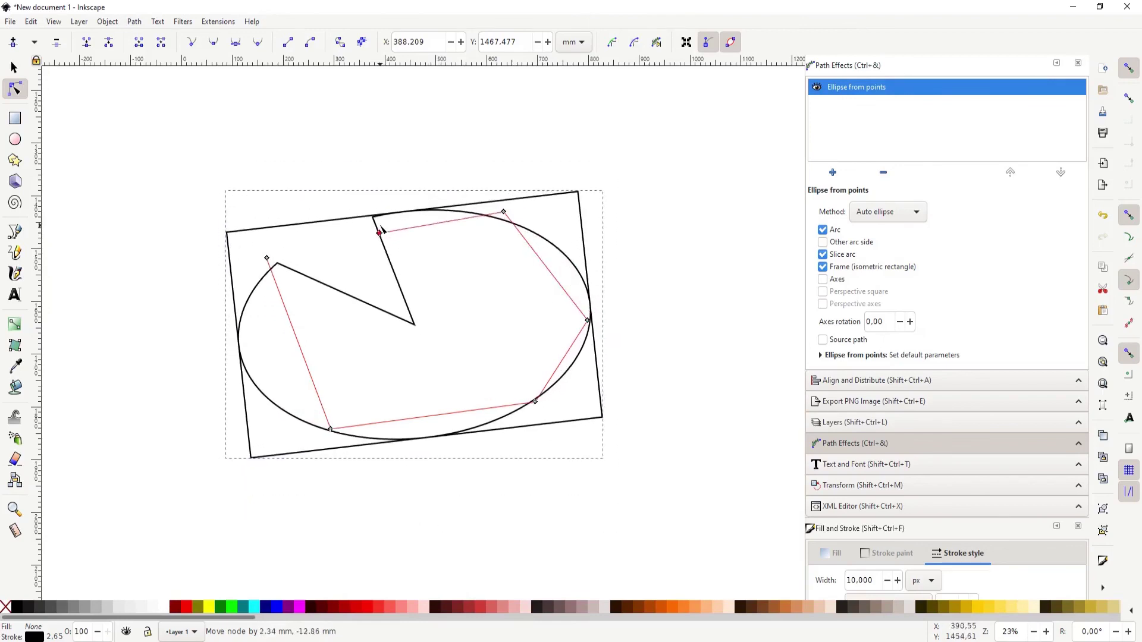
Enable Axes and set Axes rotation to 6 degrees.
left_click(823, 279)
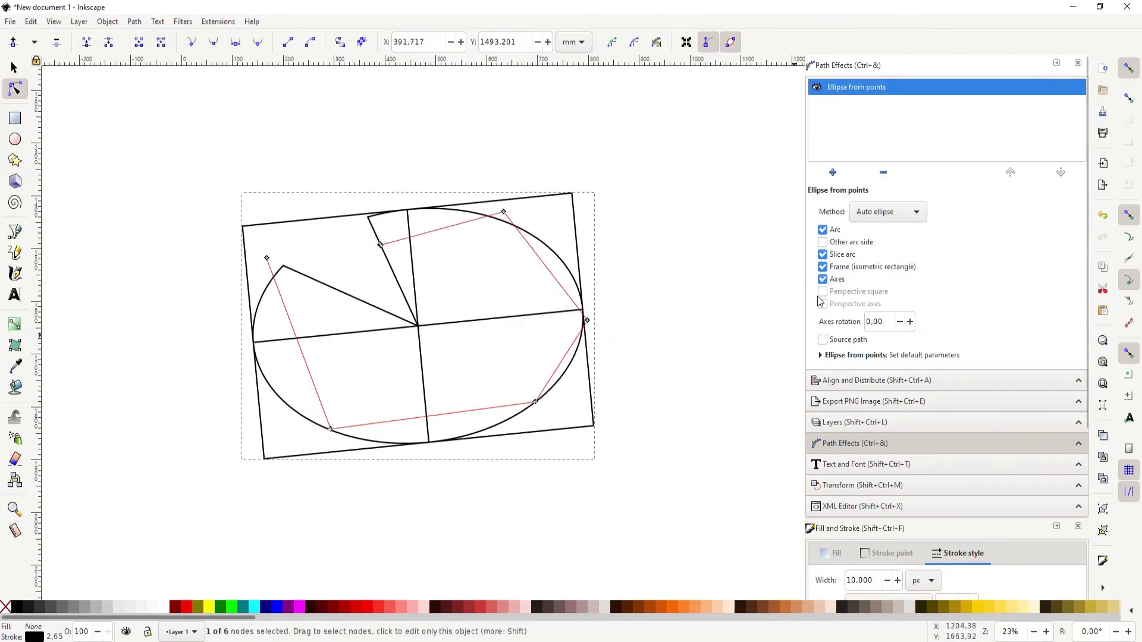
left_click(910, 322)
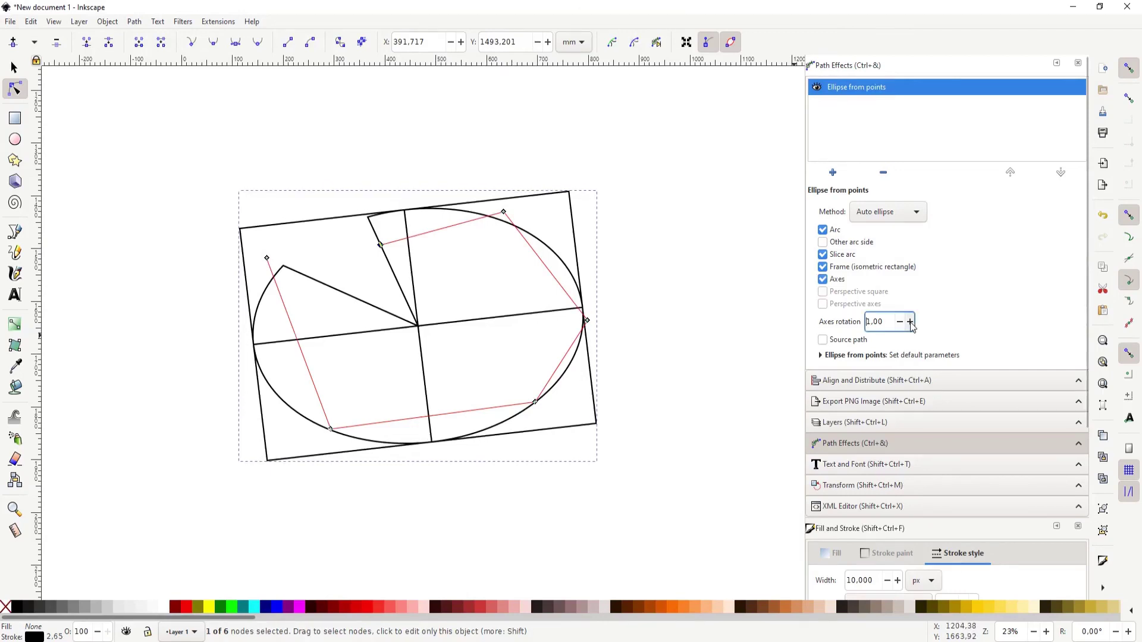
left_click(910, 322)
left_click(910, 322)
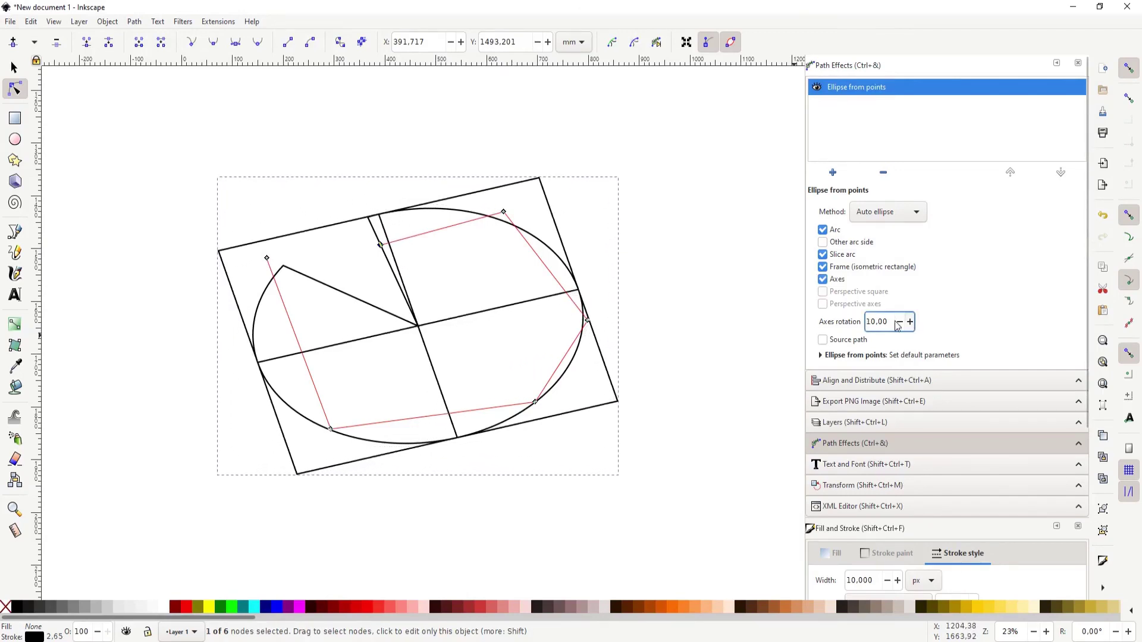
left_click(900, 322)
Show then hide the source path, deselect, and switch to the Selector tool.
left_click(823, 339)
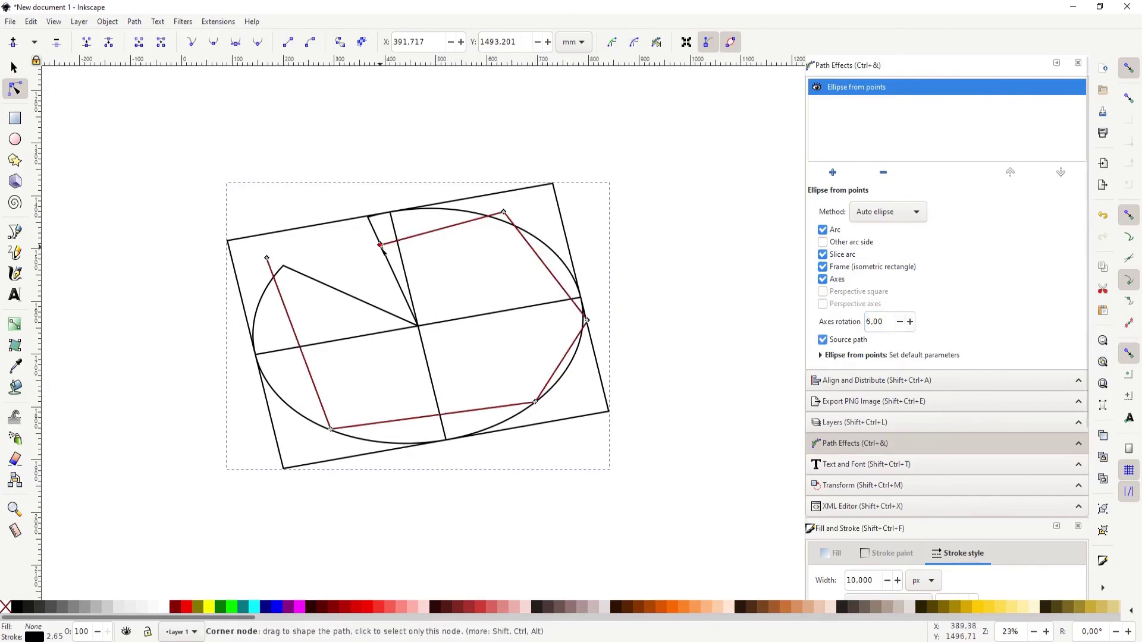
left_click(823, 339)
left_click(723, 172)
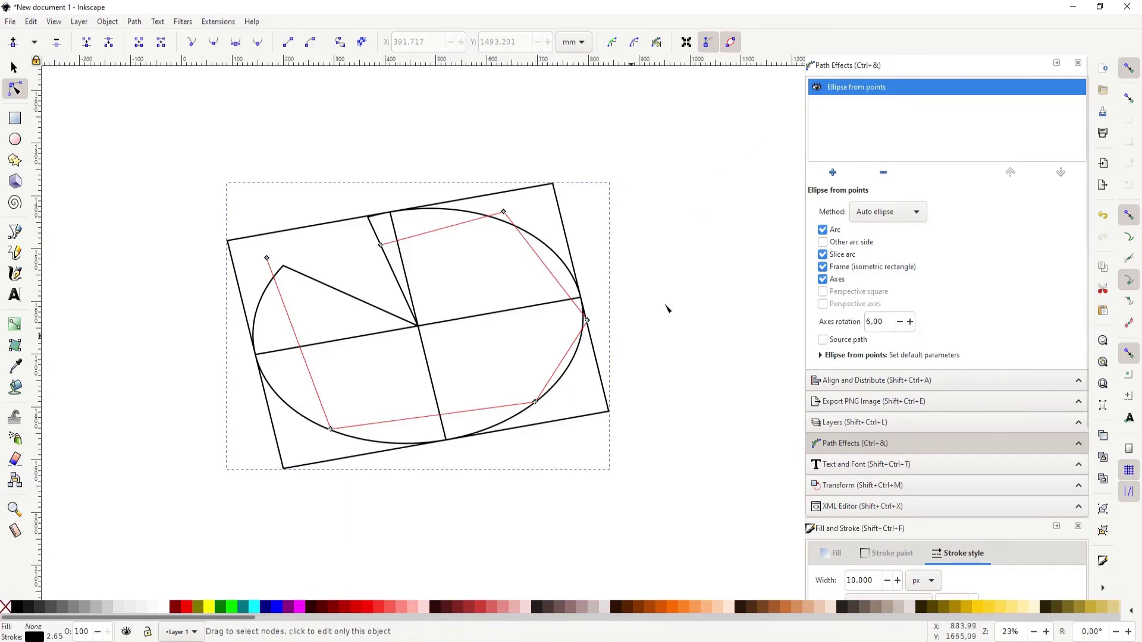
left_click(14, 68)
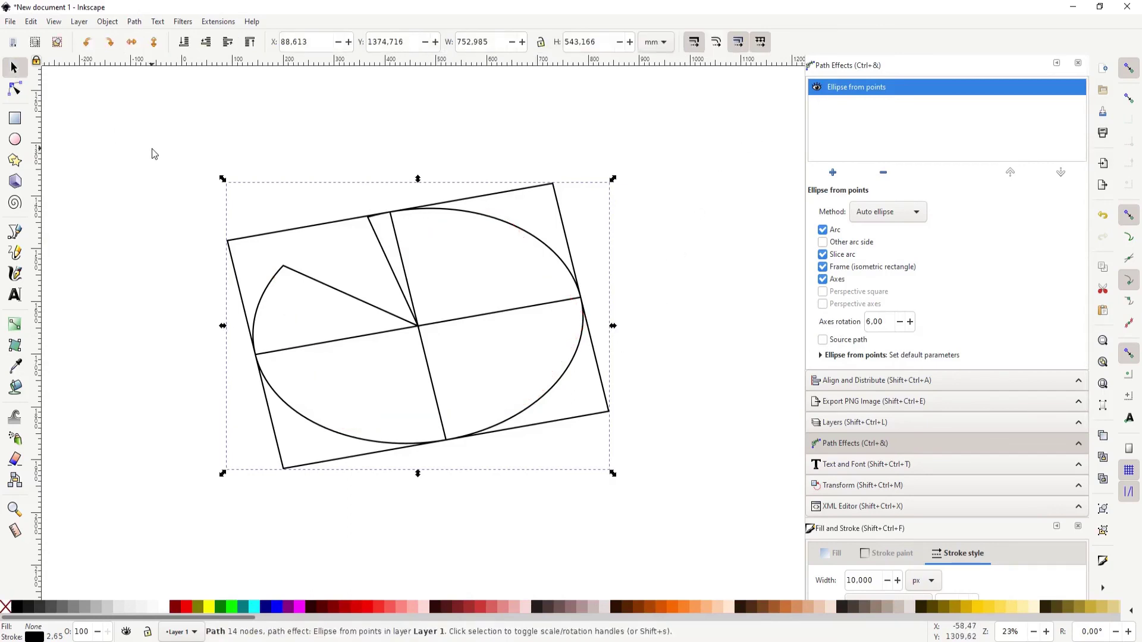
Reselect the ellipse path and briefly show, then hide, the source path.
left_click(717, 333)
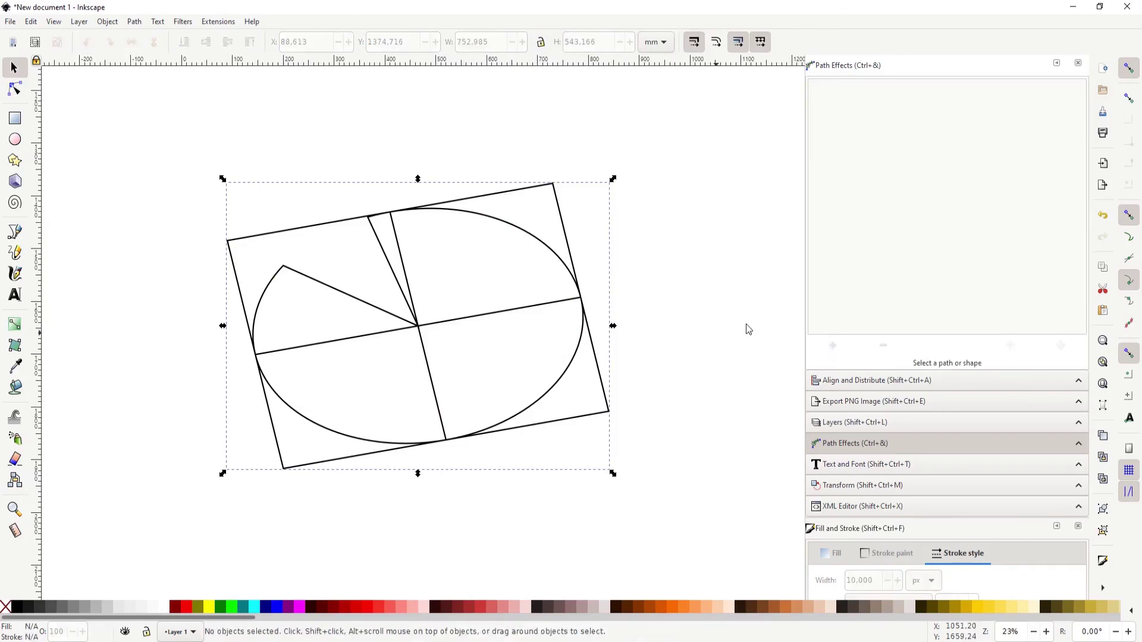
left_click(578, 351)
left_click(823, 339)
left_click(713, 382)
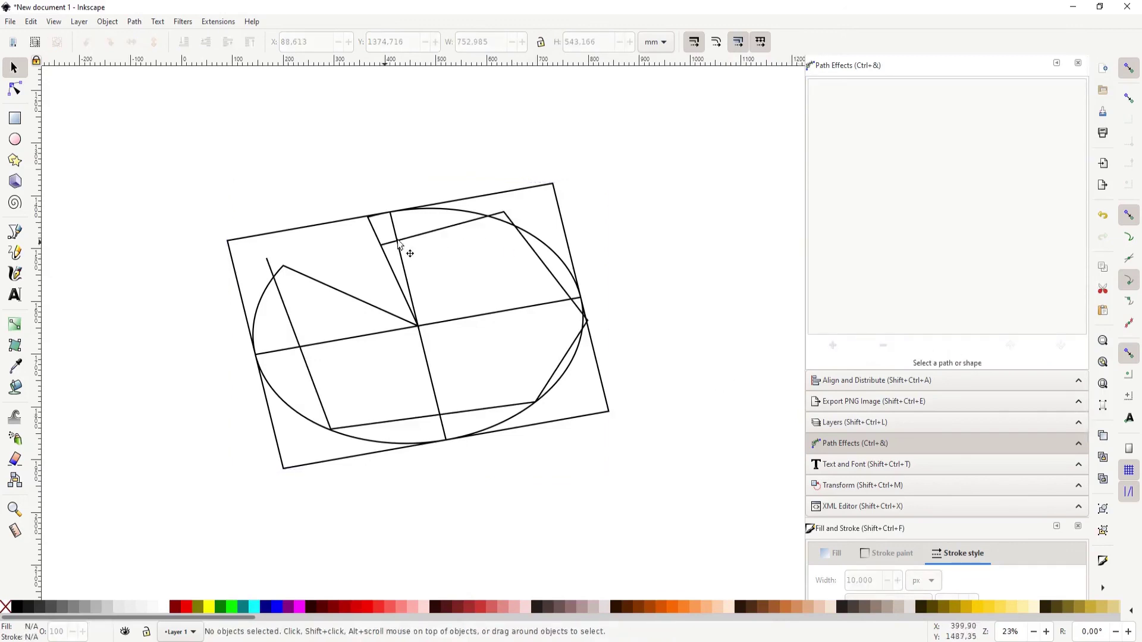
left_click(545, 271)
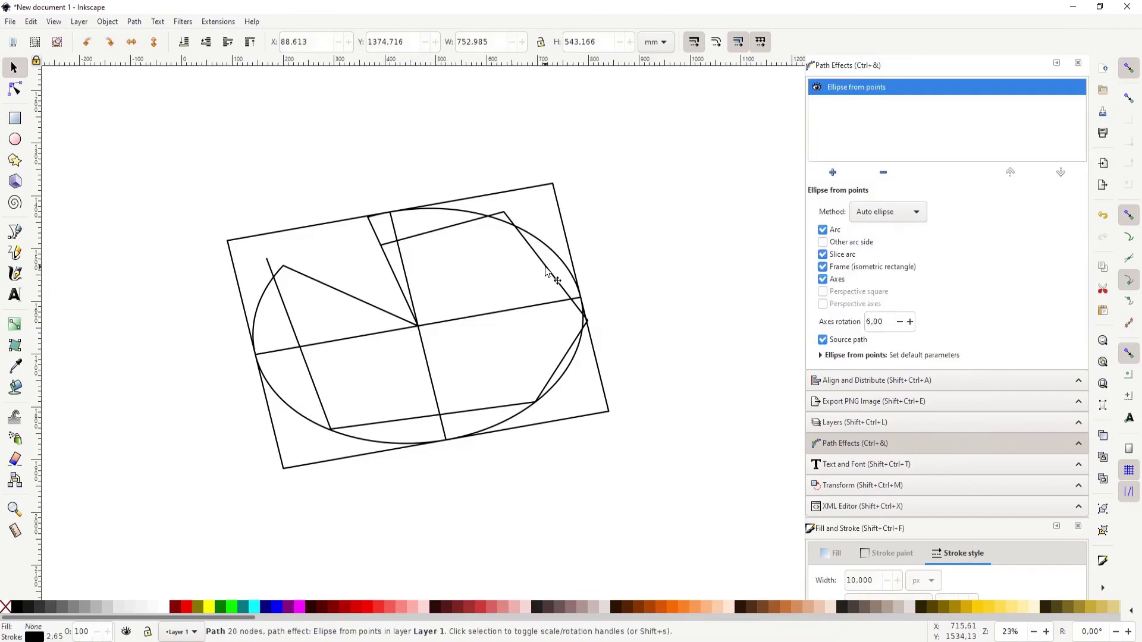
left_click(822, 340)
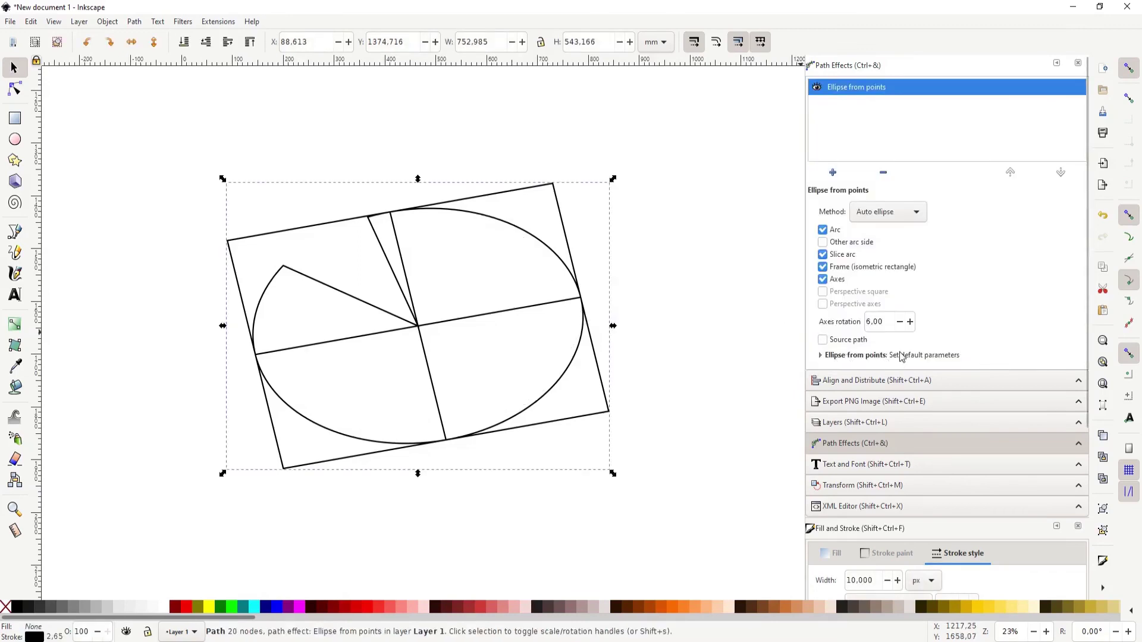
Turn off Arc, Frame and Axes, then drag one polyline node to the left.
left_click(823, 230)
left_click(823, 267)
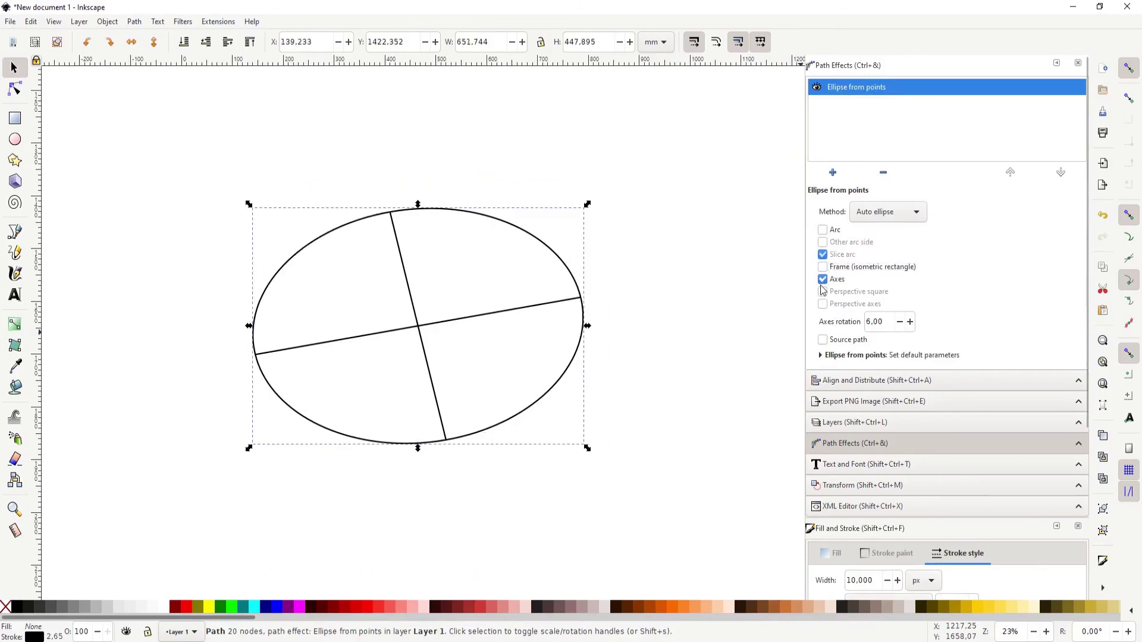
left_click(823, 280)
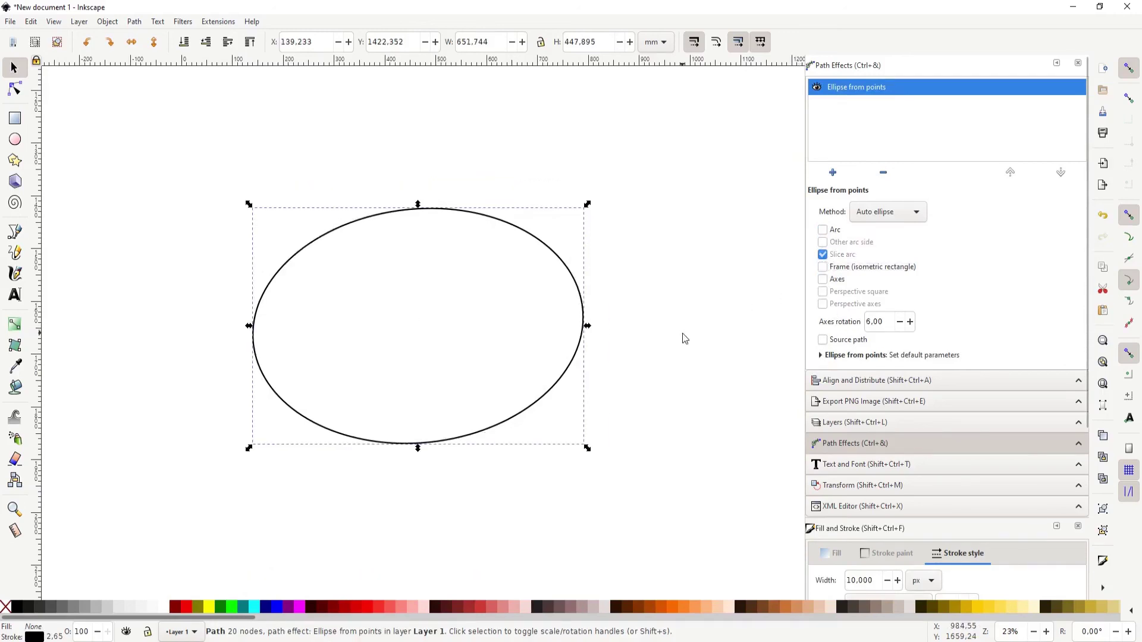
double_click(568, 369)
left_click_drag(383, 247, 290, 243)
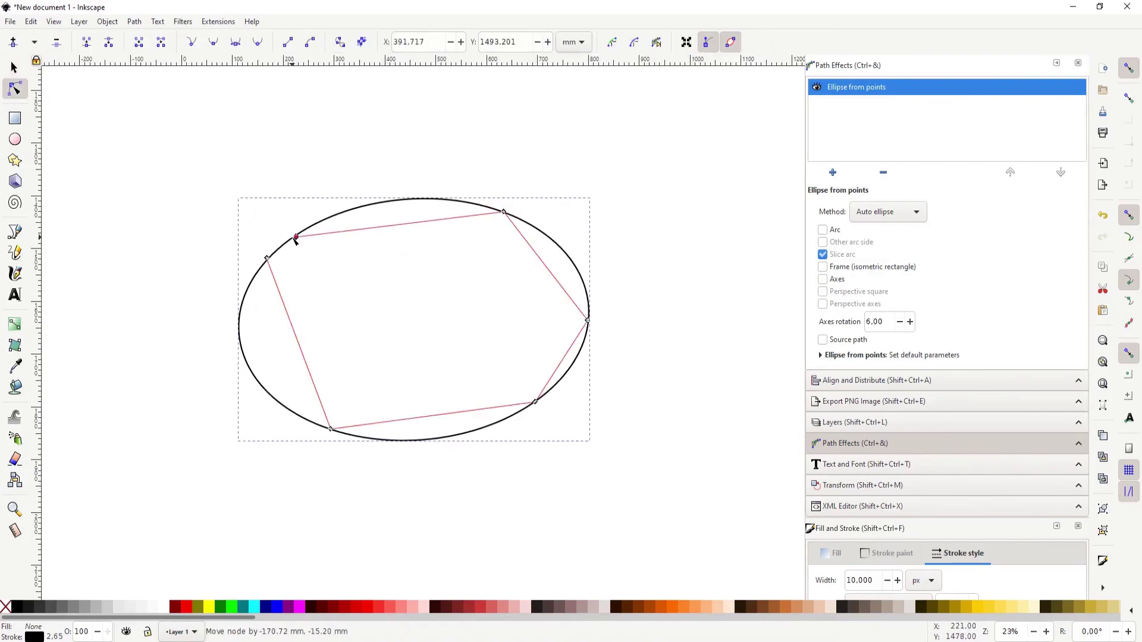
Remove the effect, join the two end nodes into a closed hexagon, and reapply Ellipse from points.
left_click(884, 172)
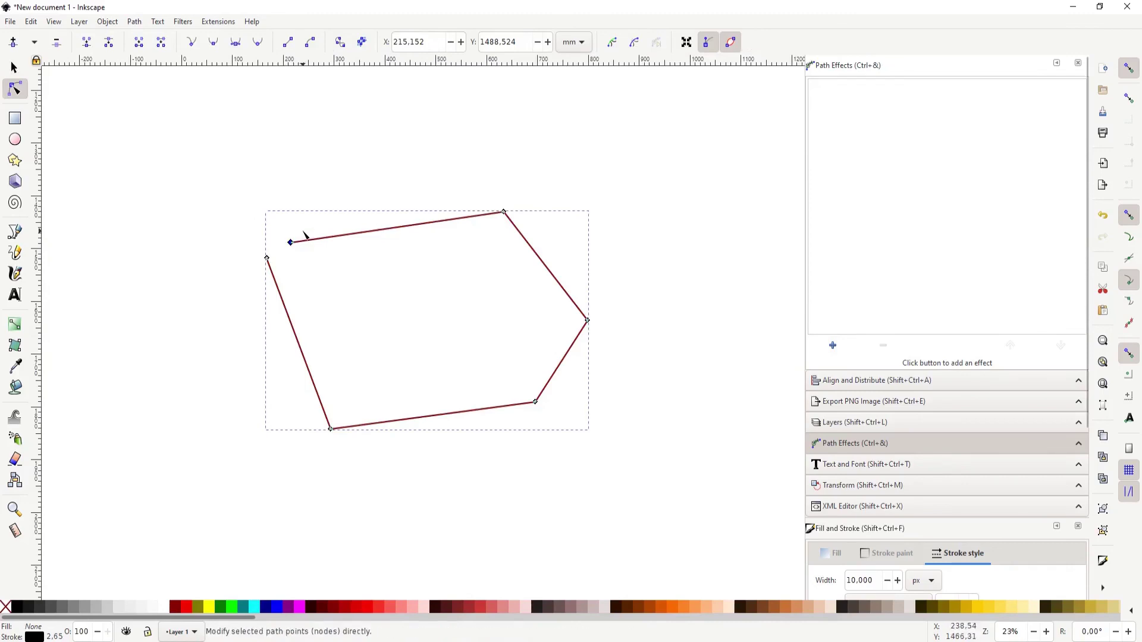
left_click_drag(217, 204, 304, 287)
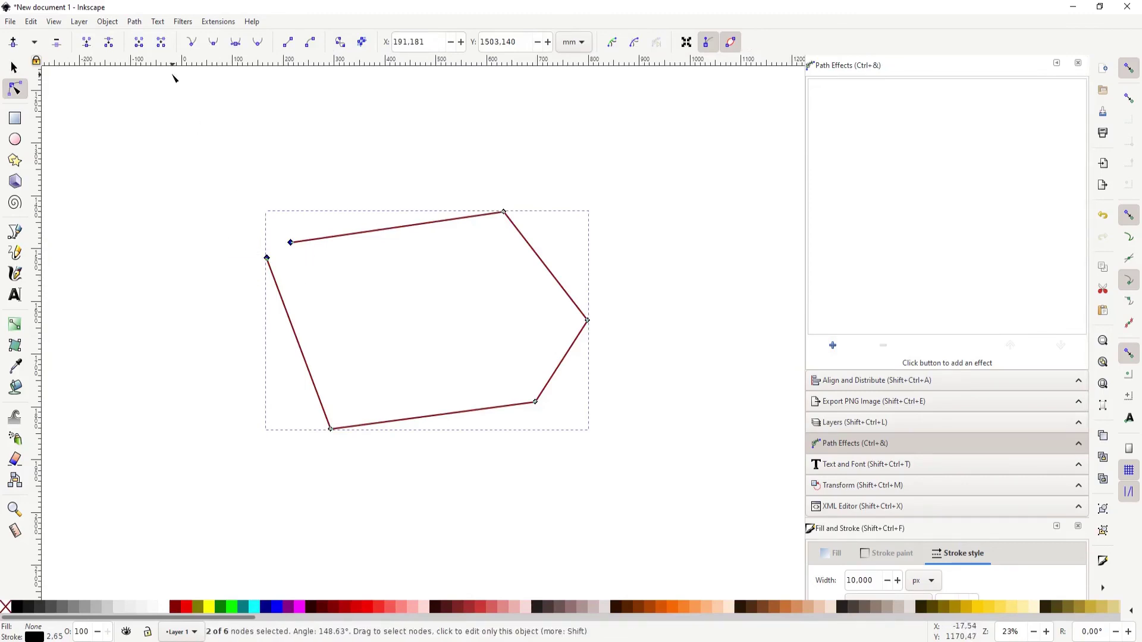
left_click(140, 47)
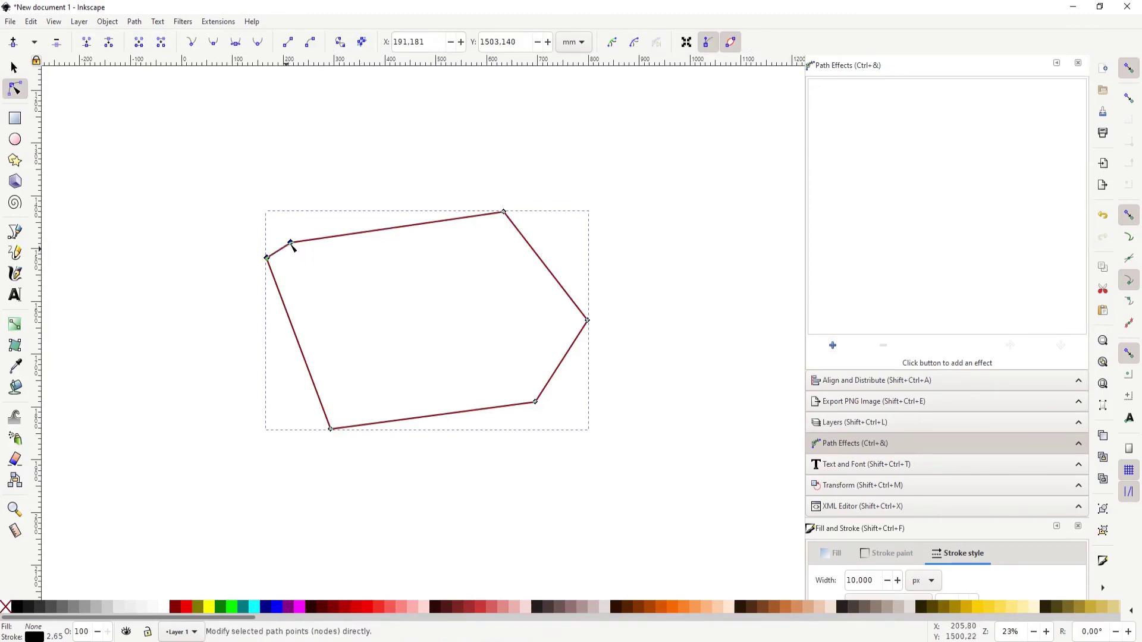
mouse_move(291, 245)
left_mouse_down()
mouse_move(351, 203)
mouse_move(262, 310)
left_mouse_up()
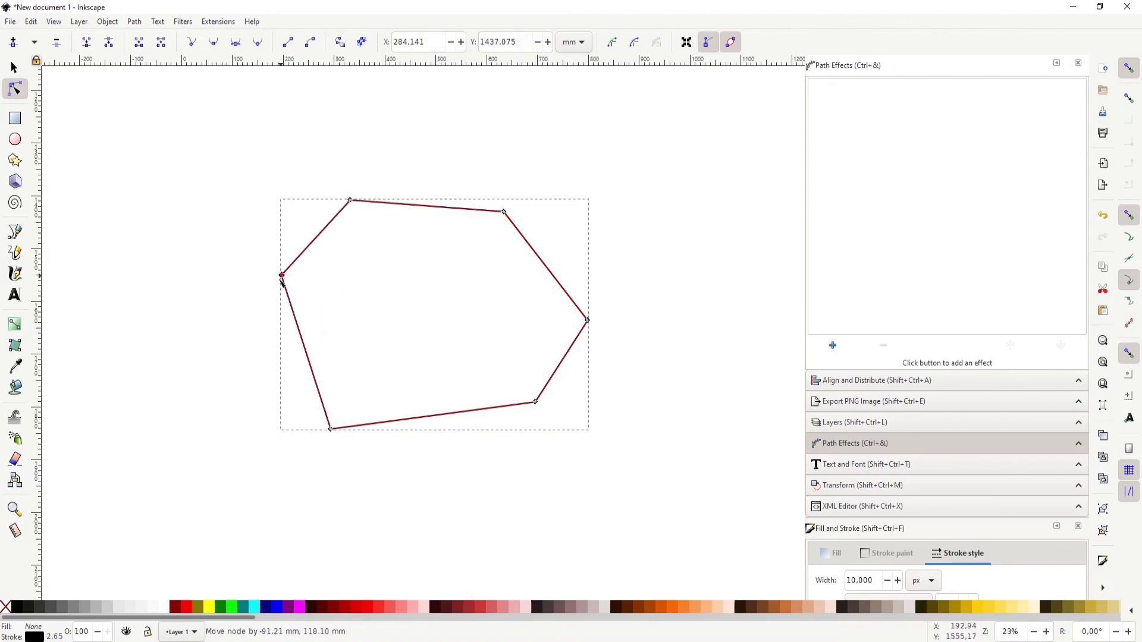
left_click(834, 350)
left_click(433, 274)
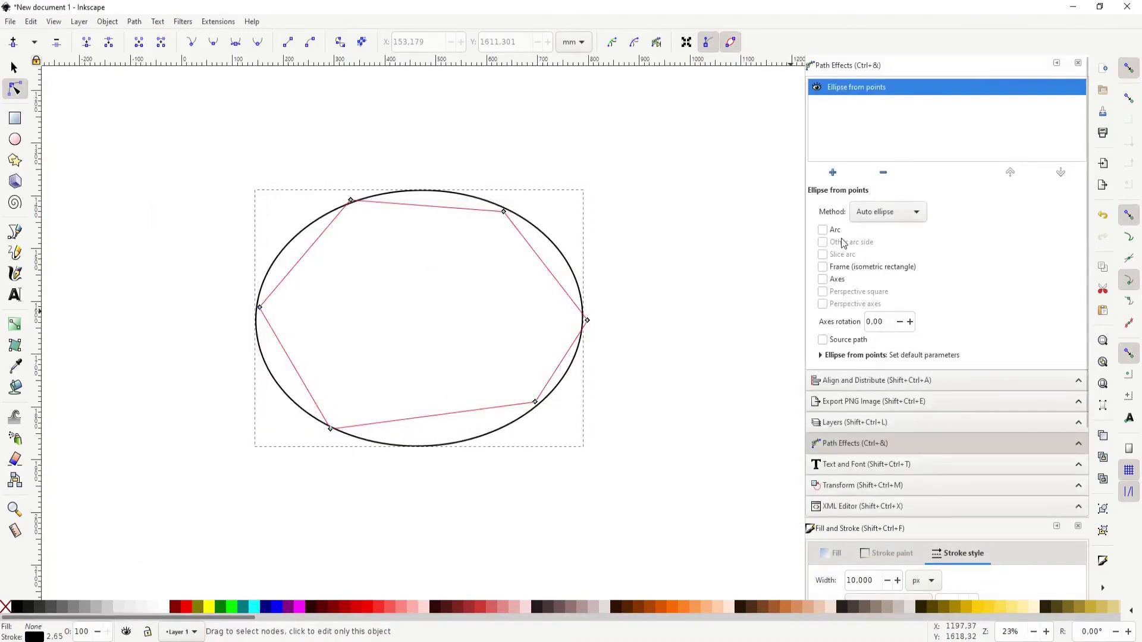
Enable Arc, drag its top node right, and make the arc sweep around the hexagon.
left_click(825, 232)
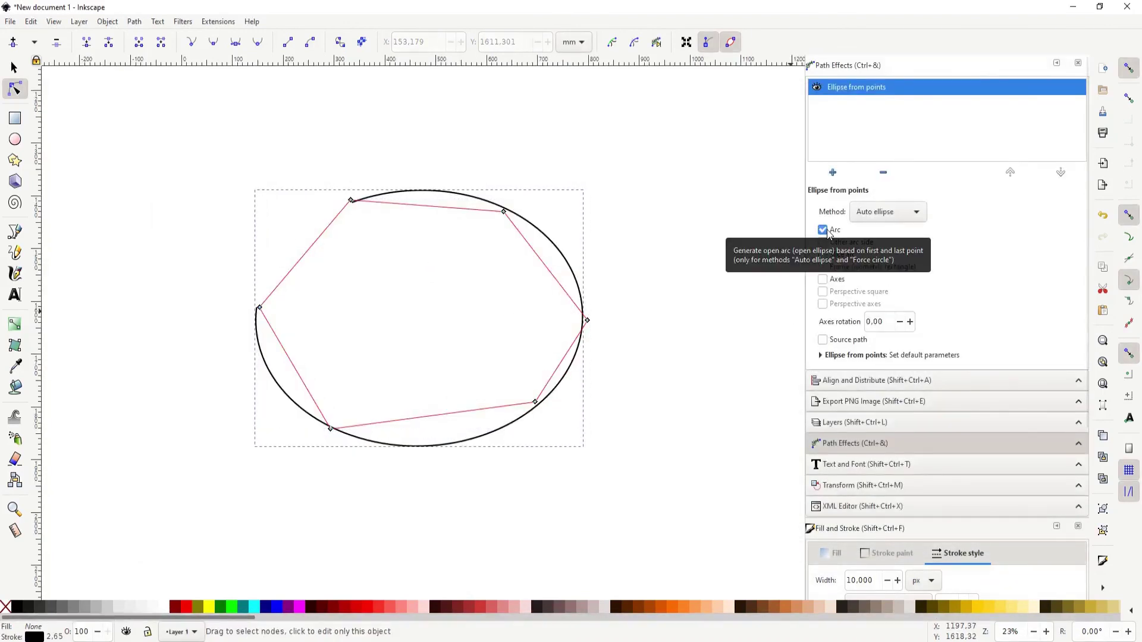
left_click(824, 244)
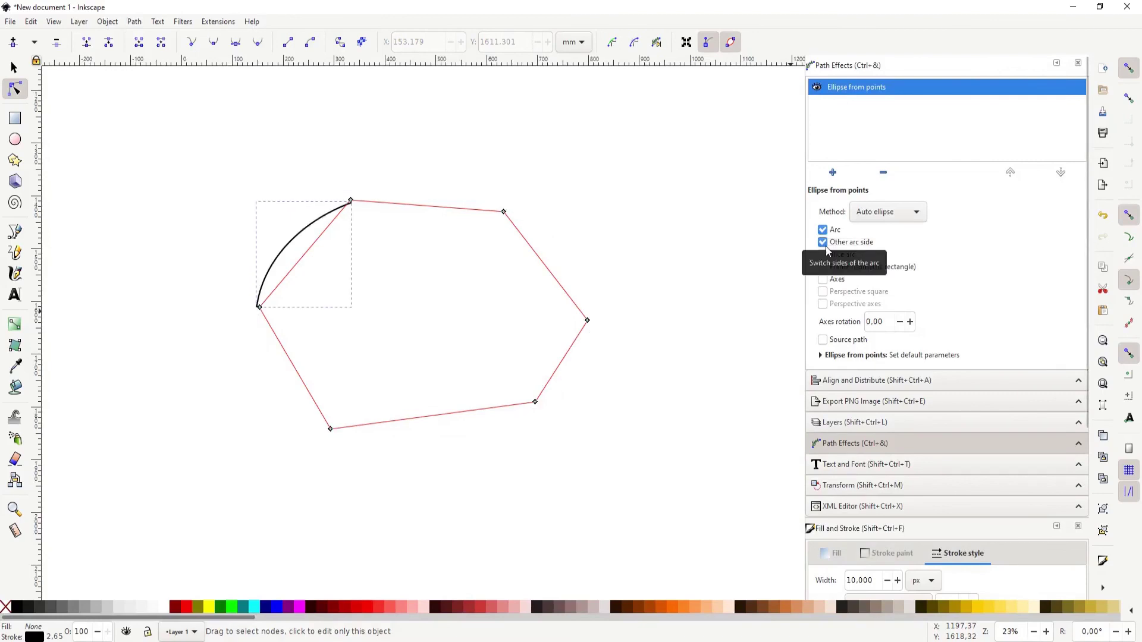
key("ctrl+z")
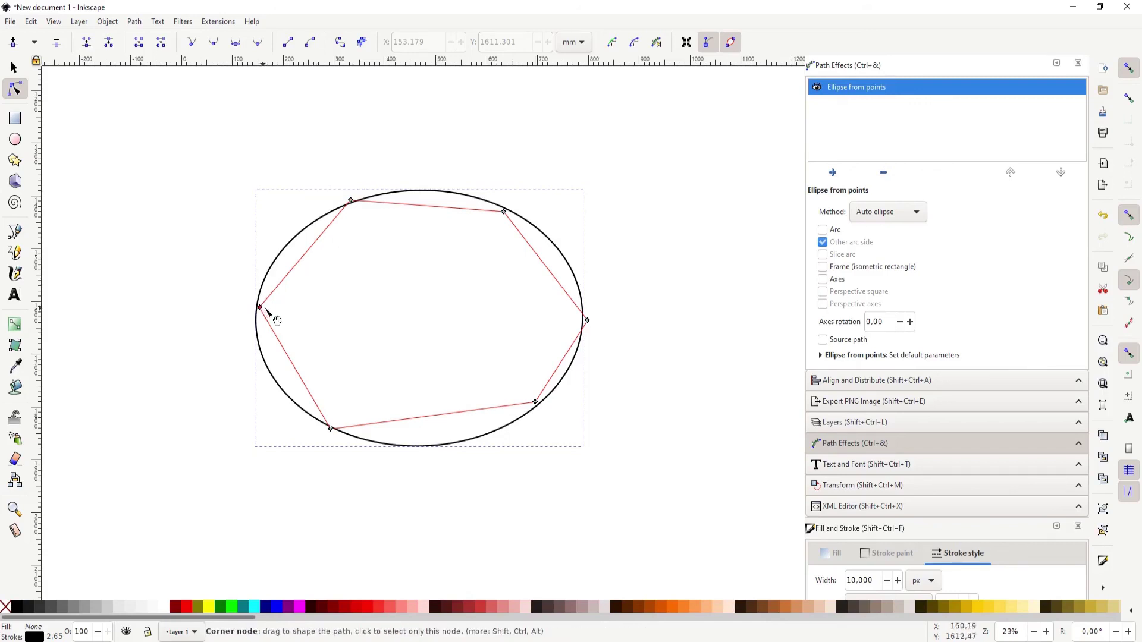
left_click(822, 230)
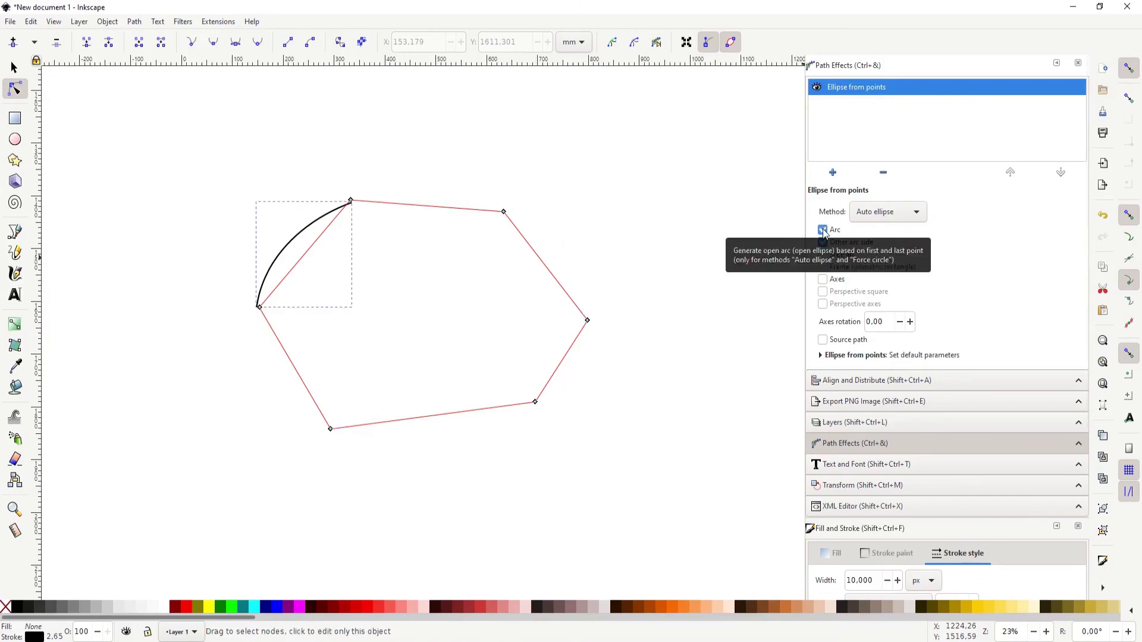
left_click_drag(351, 201, 463, 195)
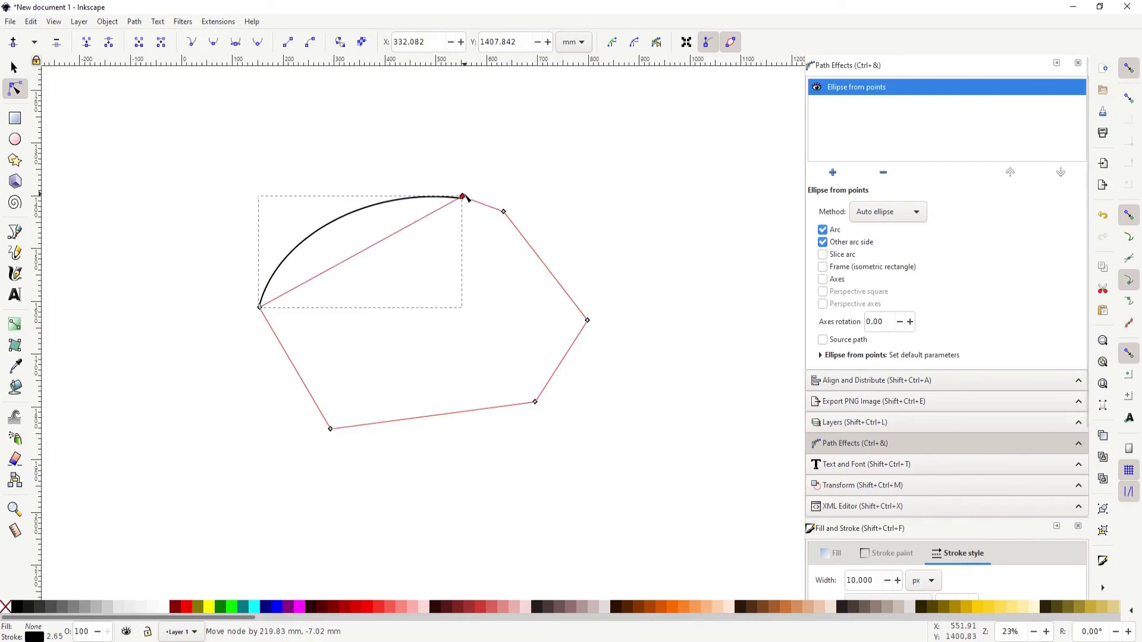
left_click(823, 243)
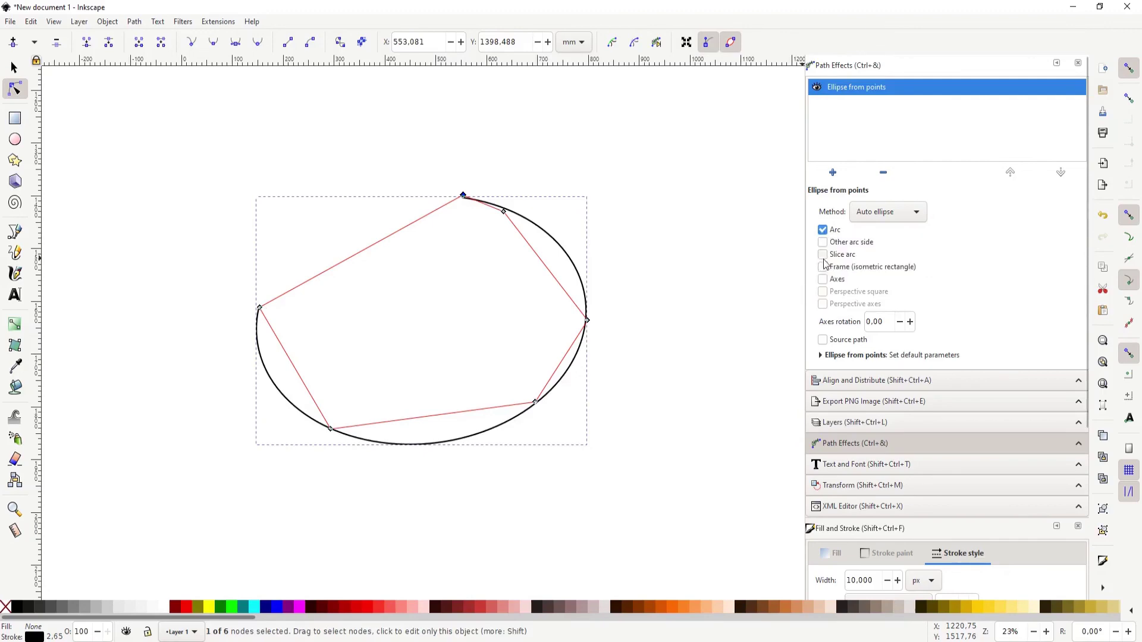